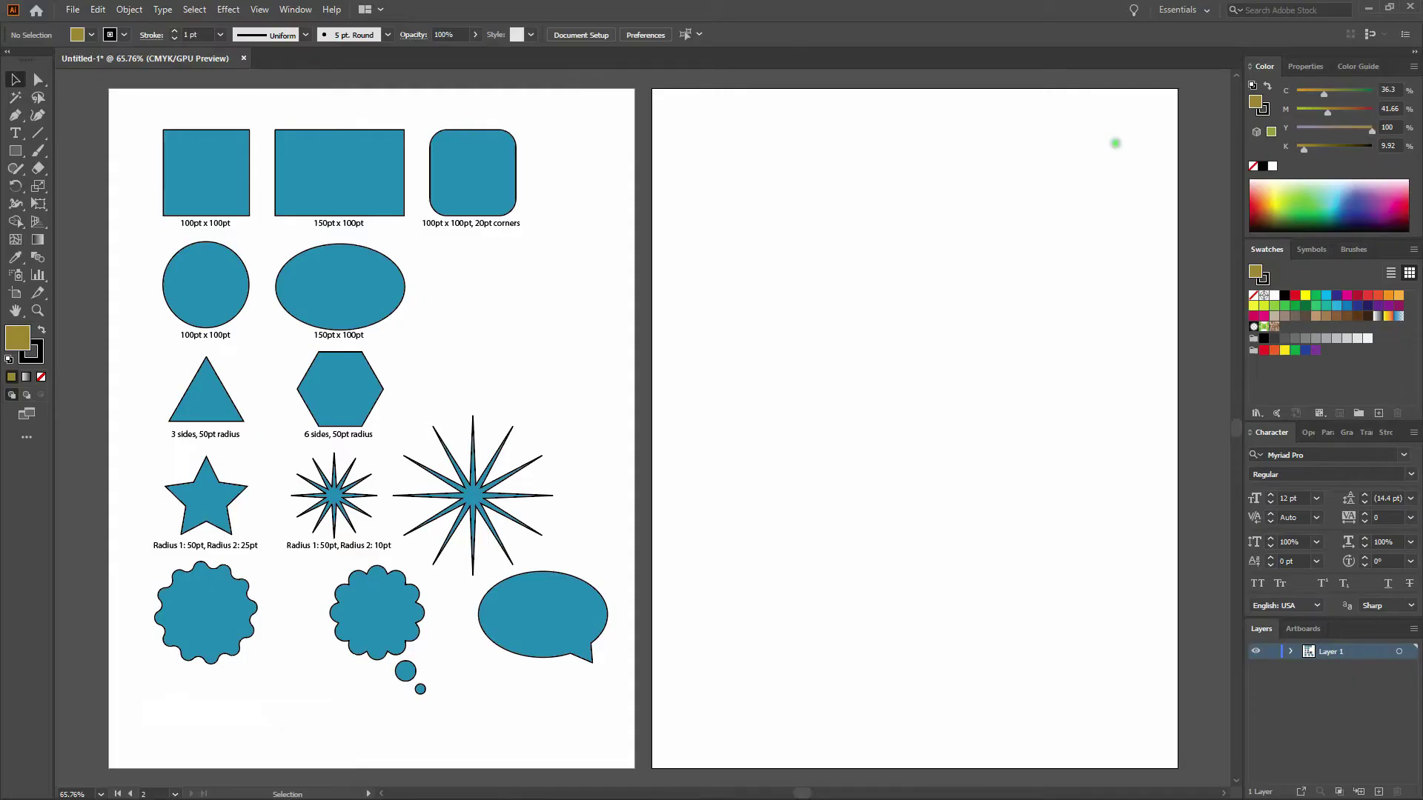
pyautogui.click(1193, 11)
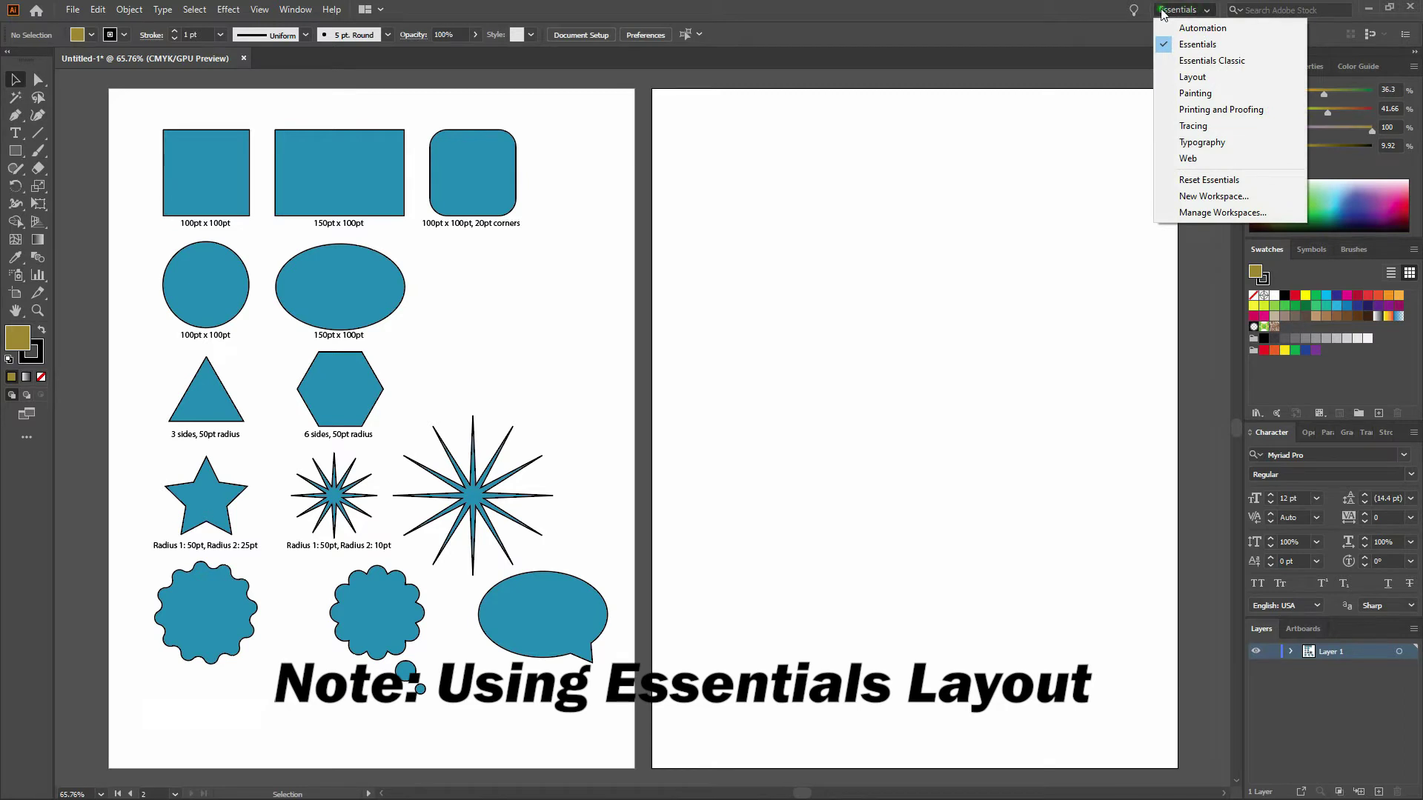
pyautogui.click(833, 11)
pyautogui.click(261, 9)
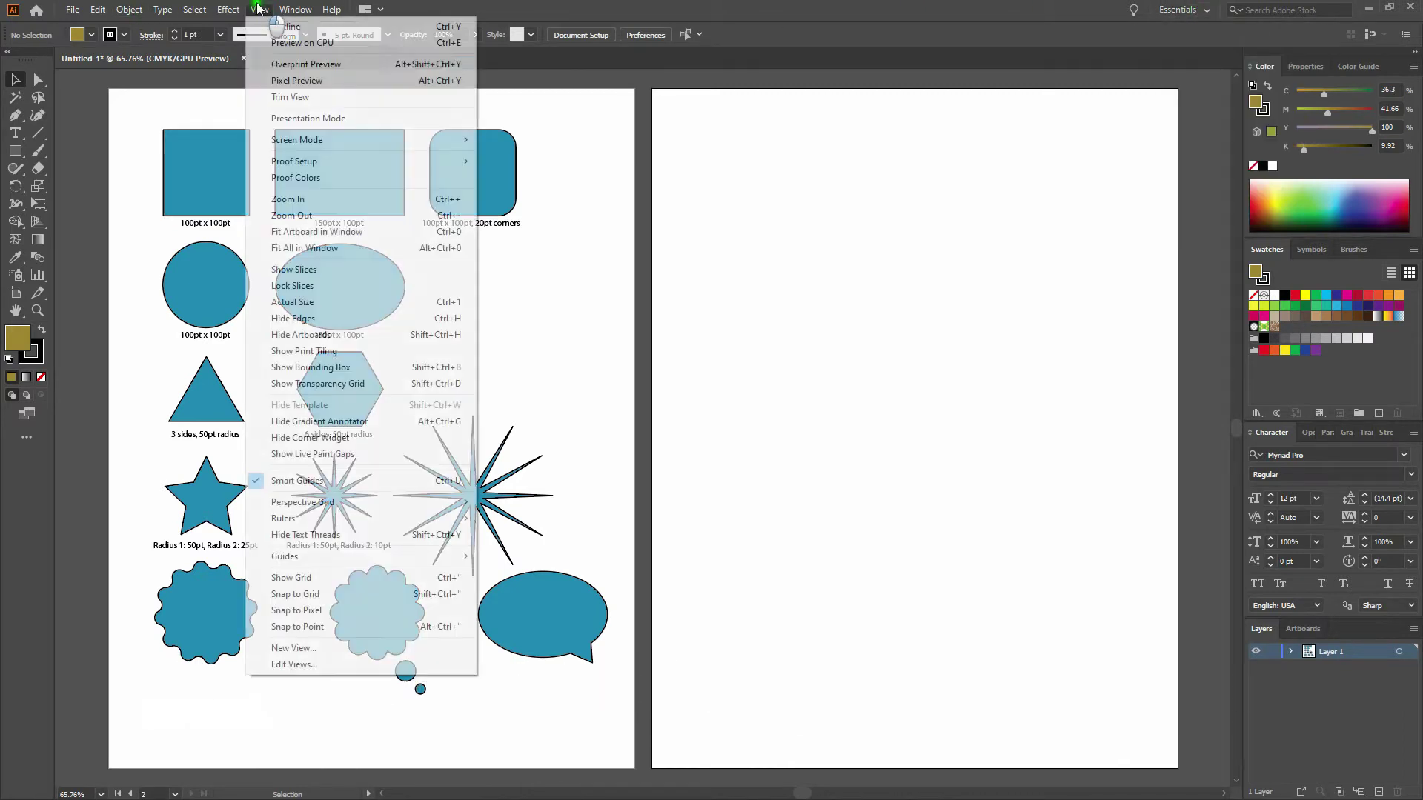
pyautogui.click(347, 482)
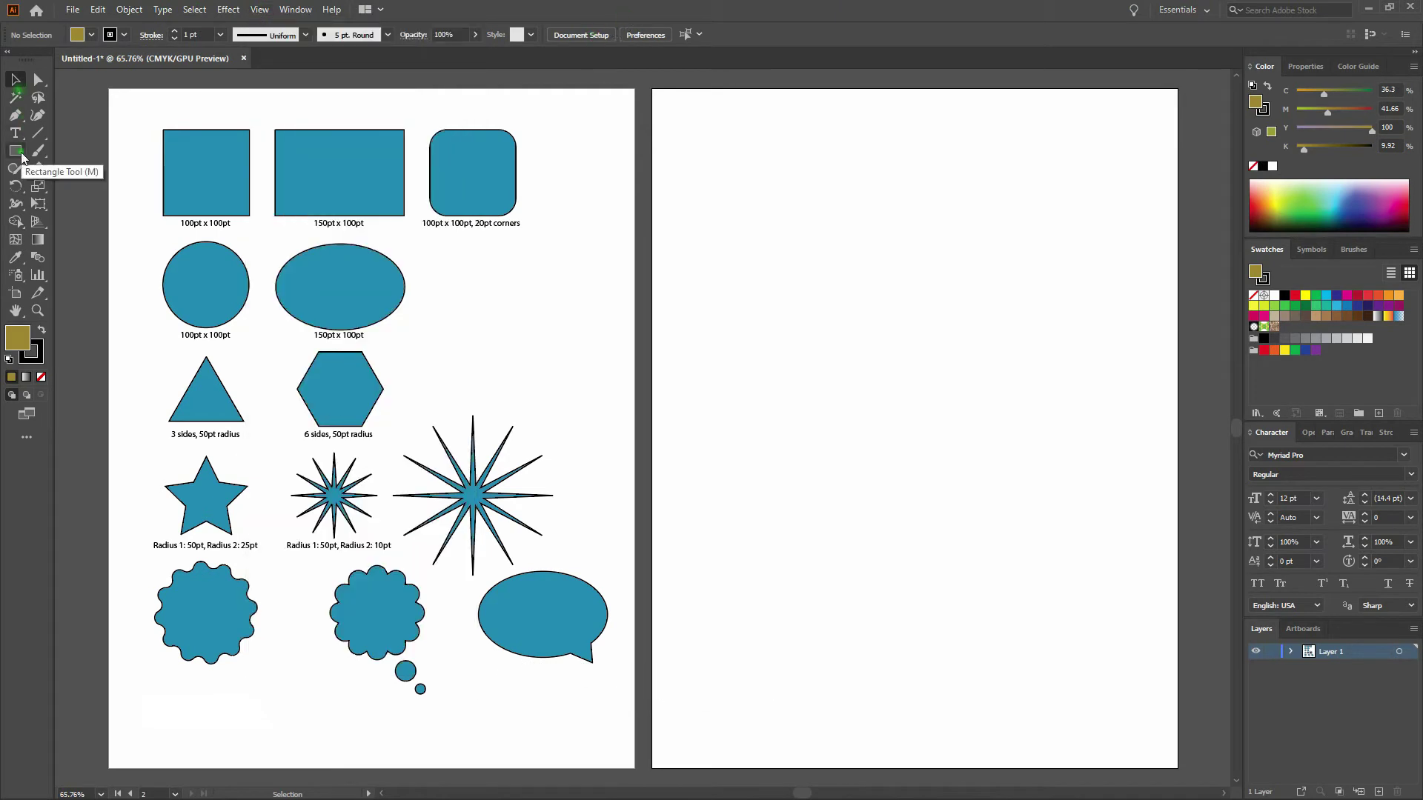
# Create a 100 by 100 pt square with the Rectangle tool and place it in the upper-left corner of the blank artboard
pyautogui.click(16, 151)
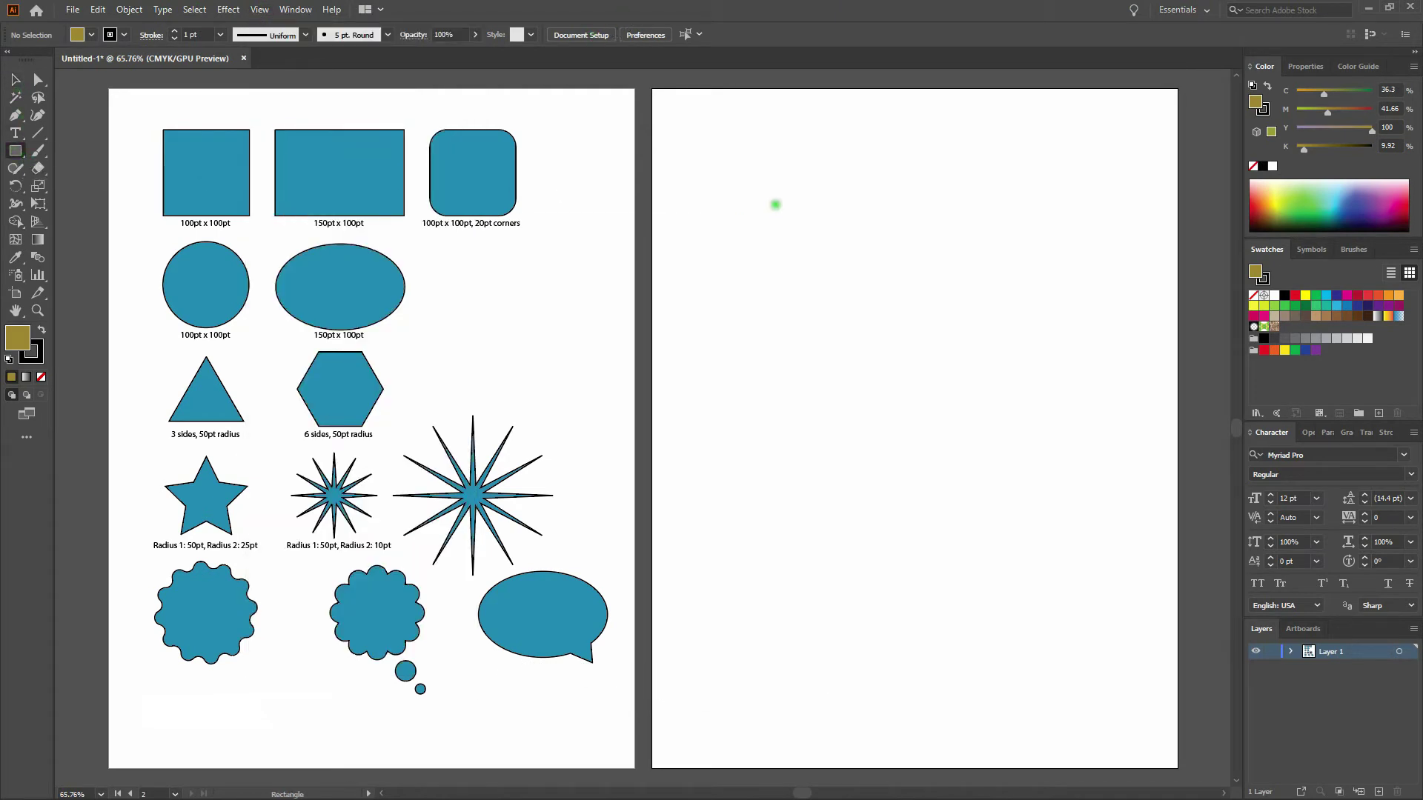
pyautogui.press('m')
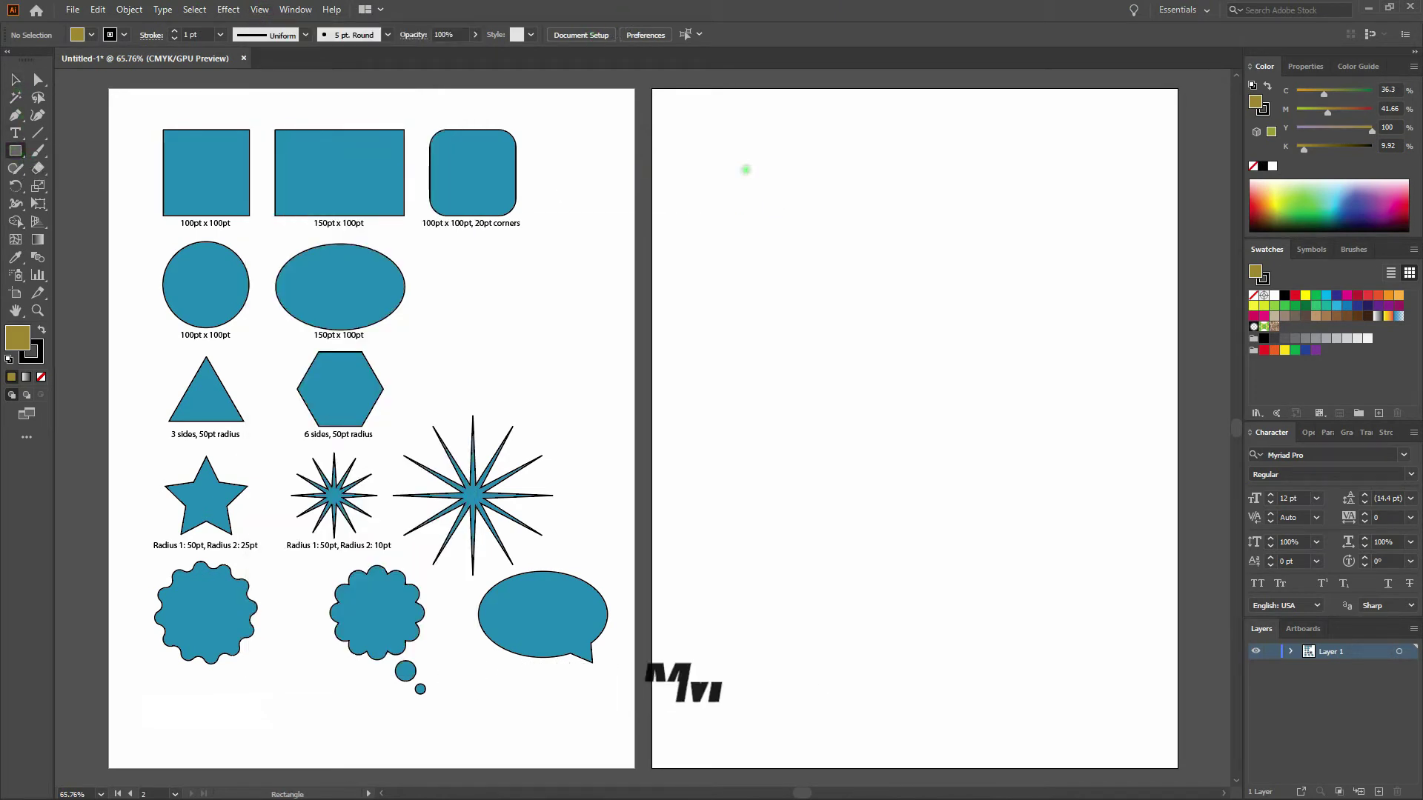
pyautogui.click(744, 172)
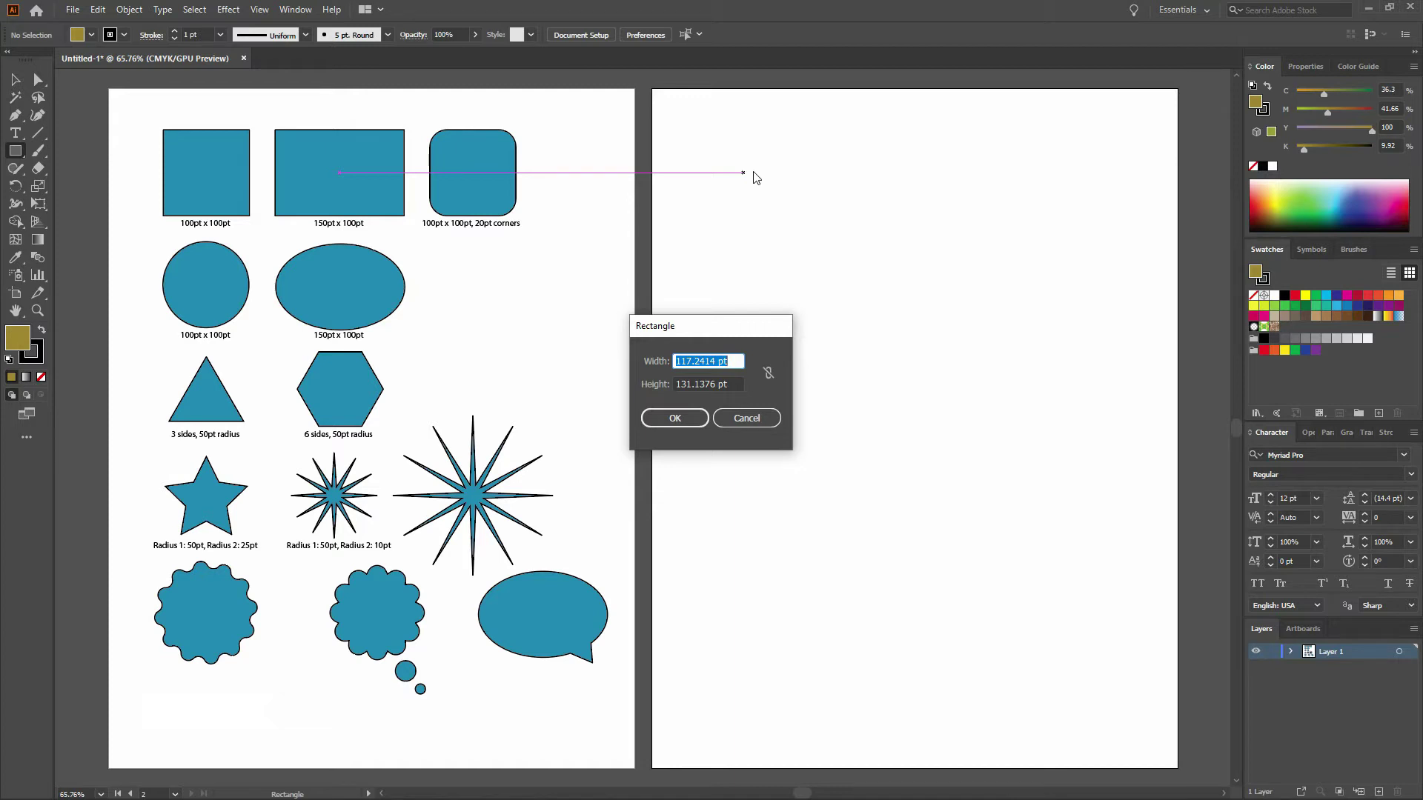
pyautogui.write('100')
pyautogui.press('Tab')
pyautogui.write('100')
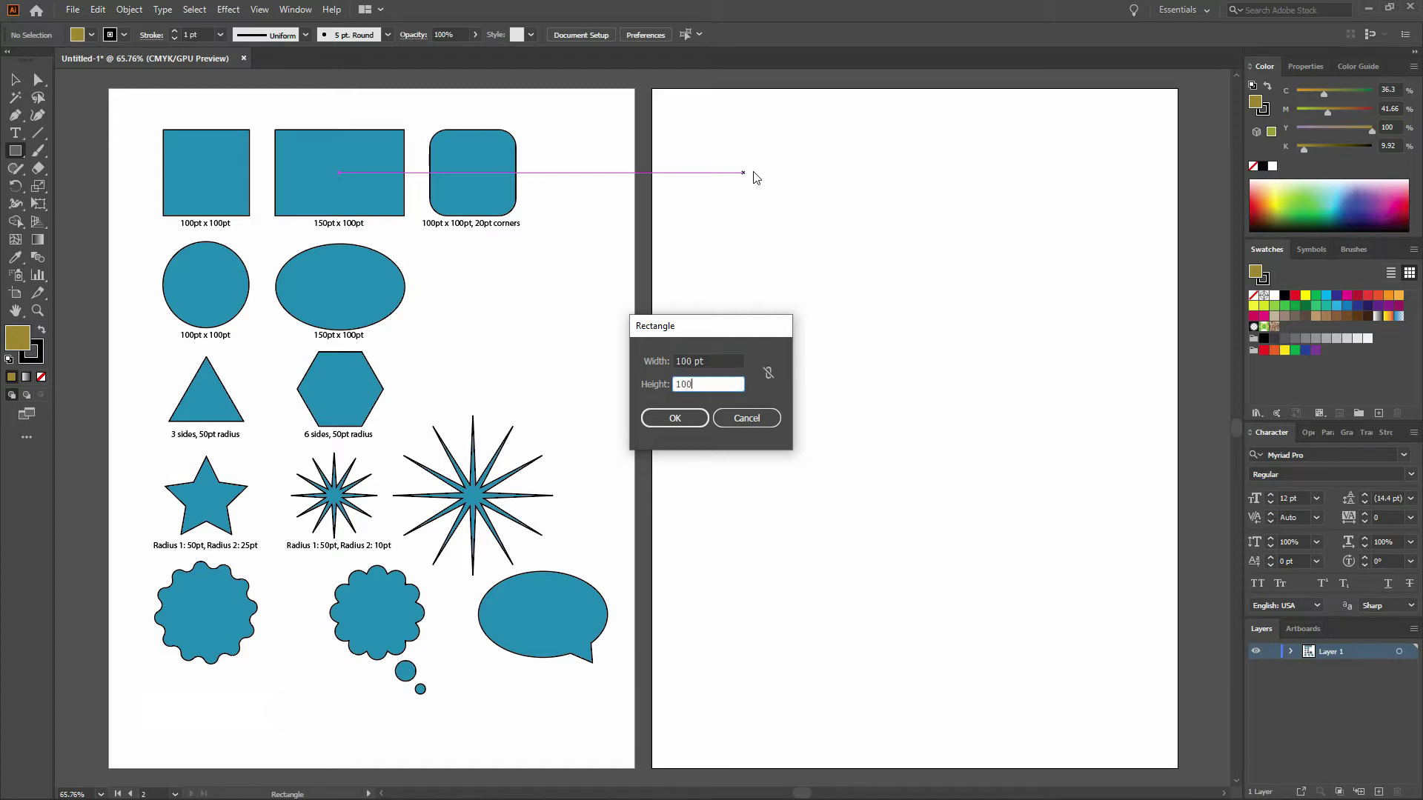
pyautogui.press('Return')
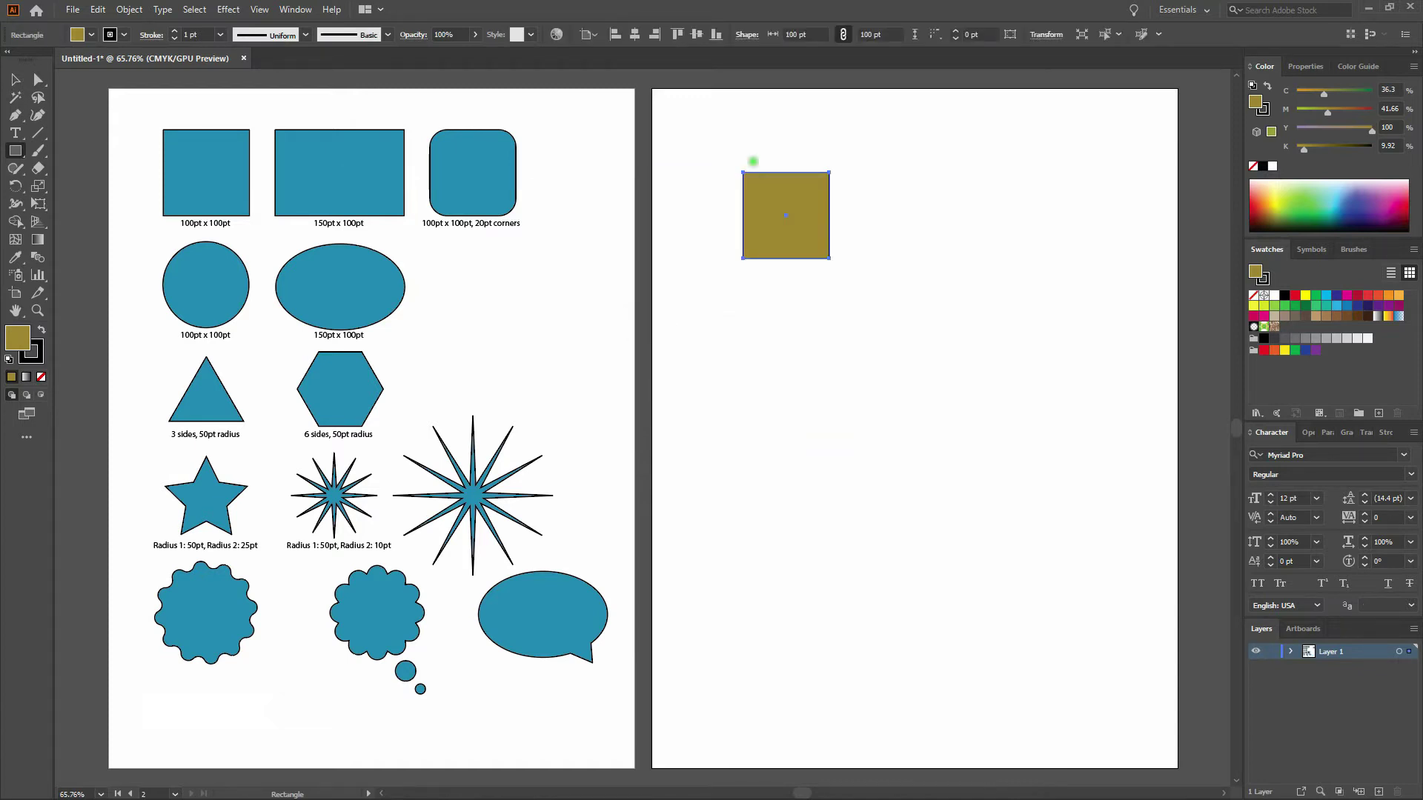
pyautogui.moveTo(786, 223); pyautogui.dragTo(736, 186)
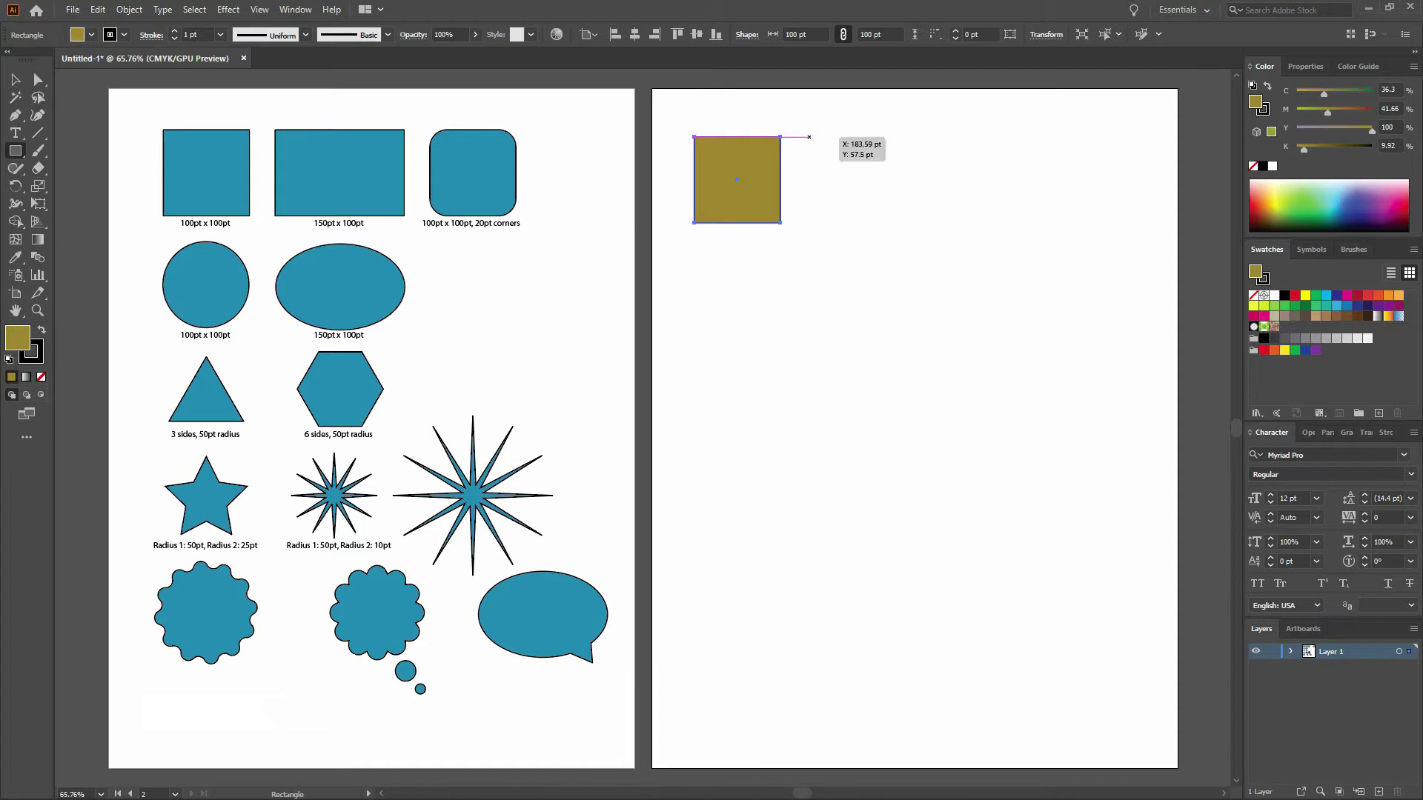
# Try drawing a 100 pt square and a rectangle about 146 by 100 pt freehand beside the first square, removing each one
pyautogui.moveTo(810, 138); pyautogui.dragTo(876, 223)
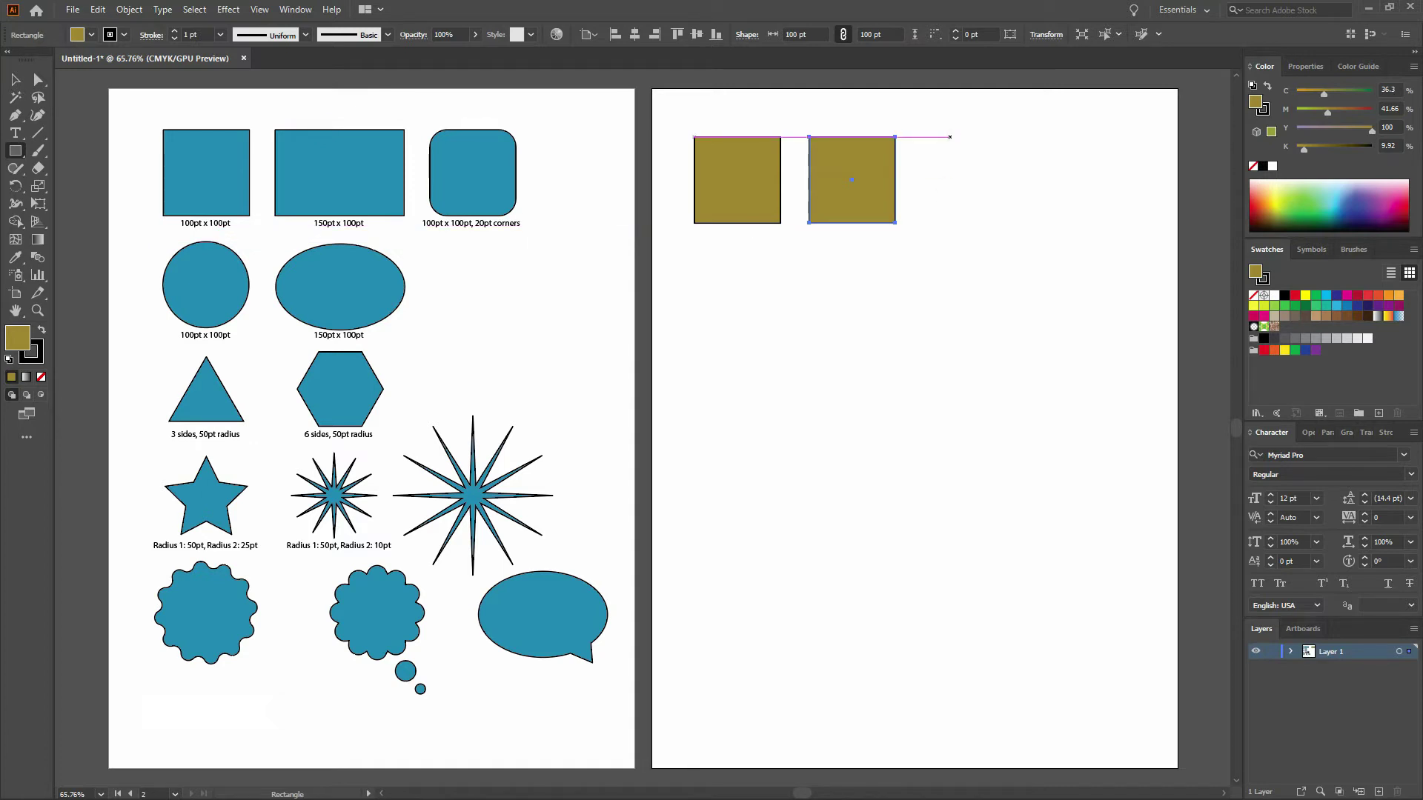
pyautogui.press('Delete')
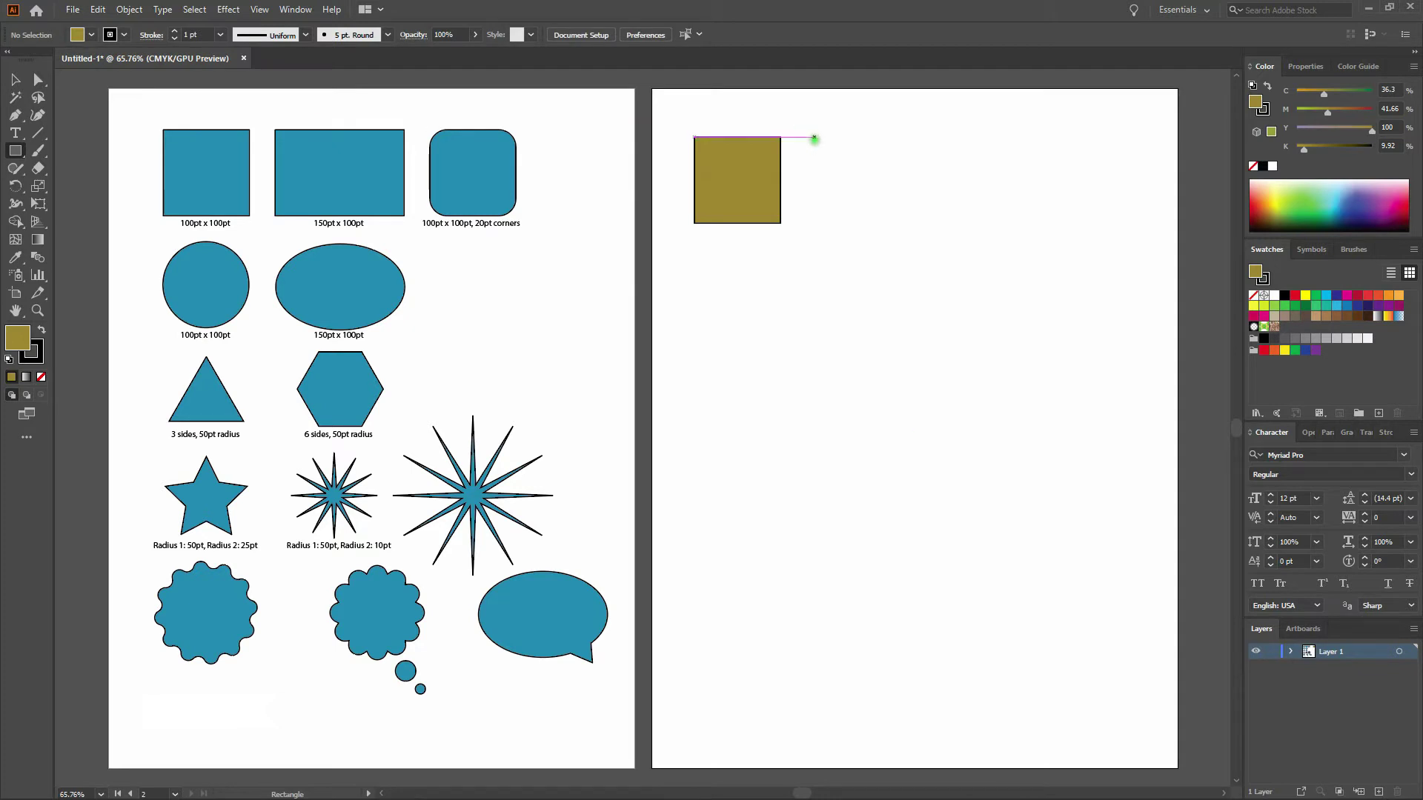
pyautogui.moveTo(812, 137); pyautogui.dragTo(951, 215)
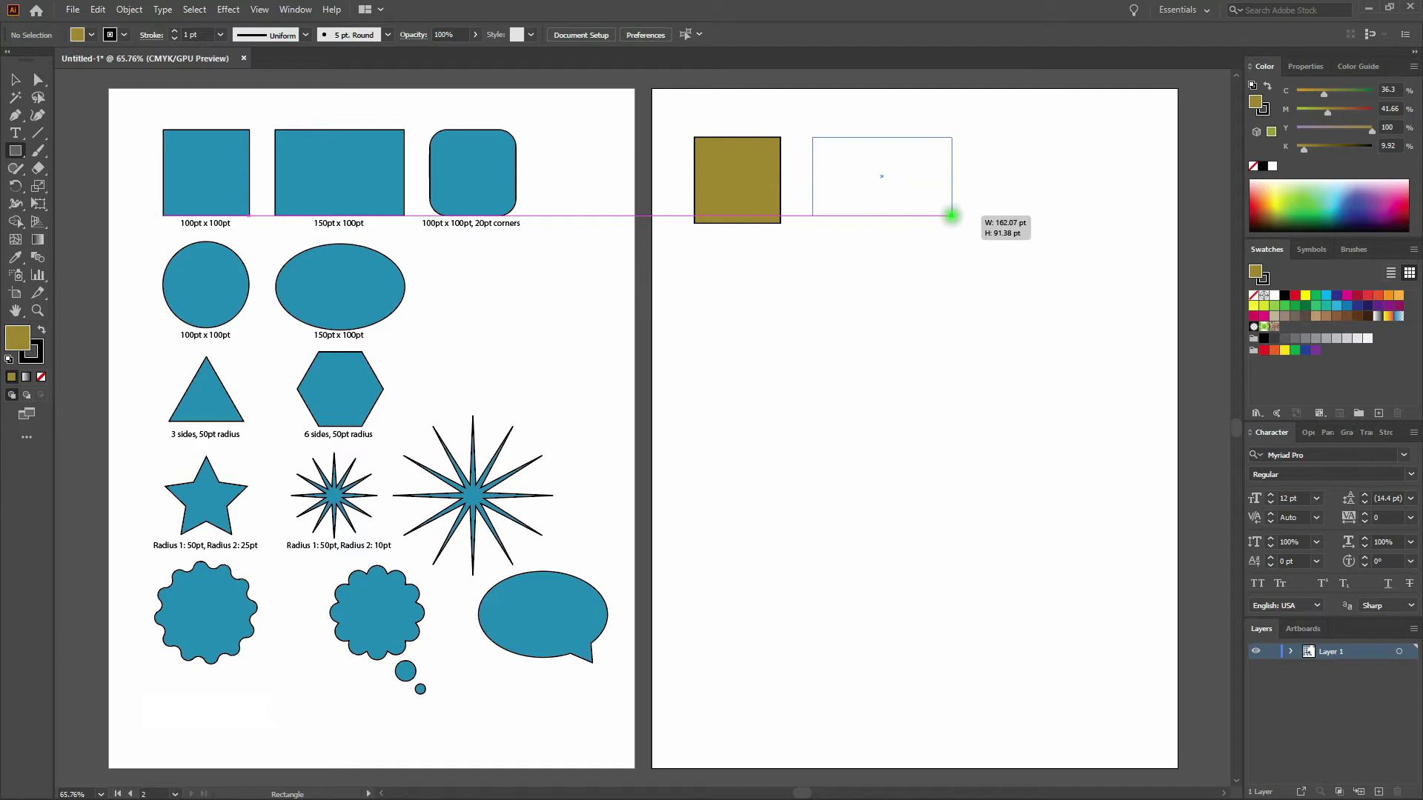
pyautogui.moveTo(951, 216); pyautogui.dragTo(937, 222)
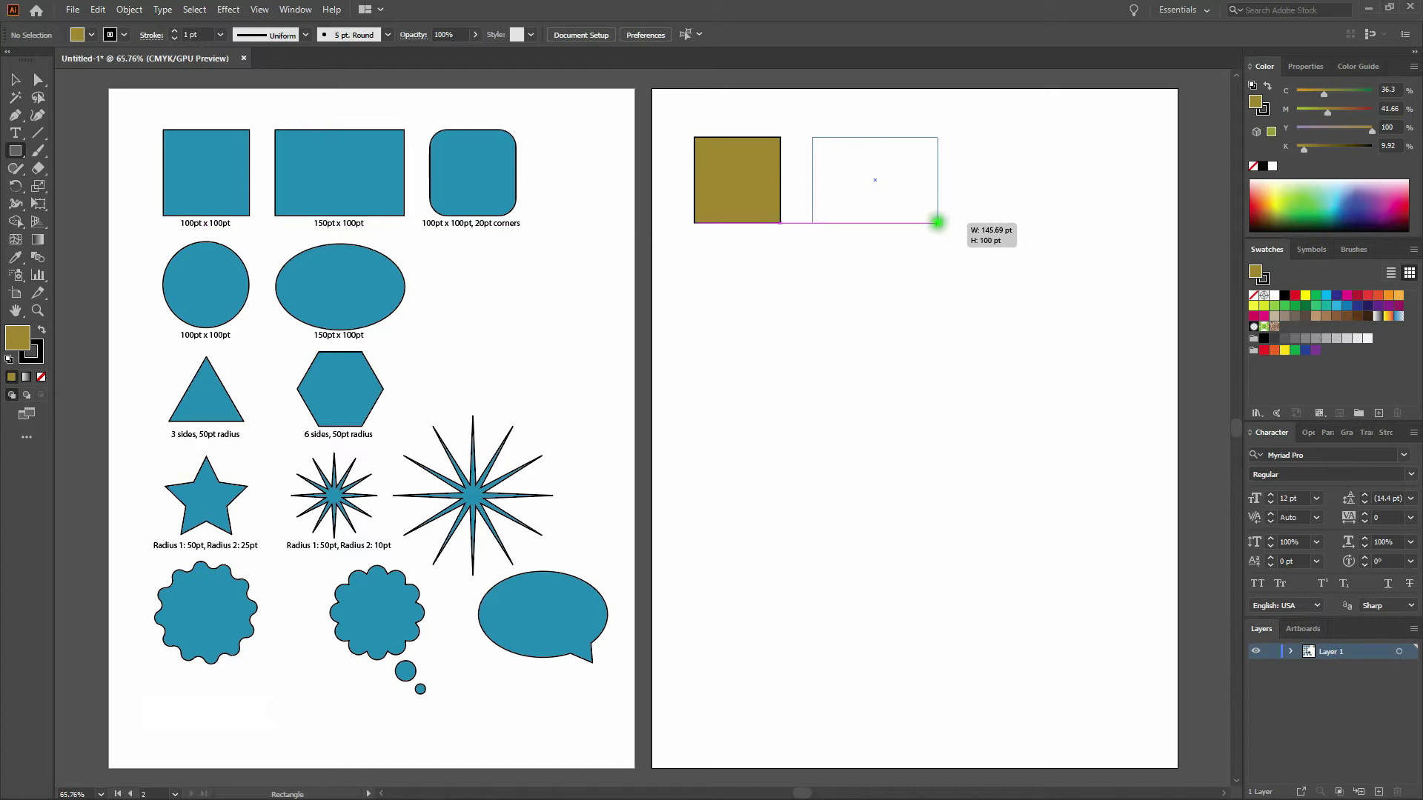
pyautogui.moveTo(938, 221); pyautogui.dragTo(938, 222)
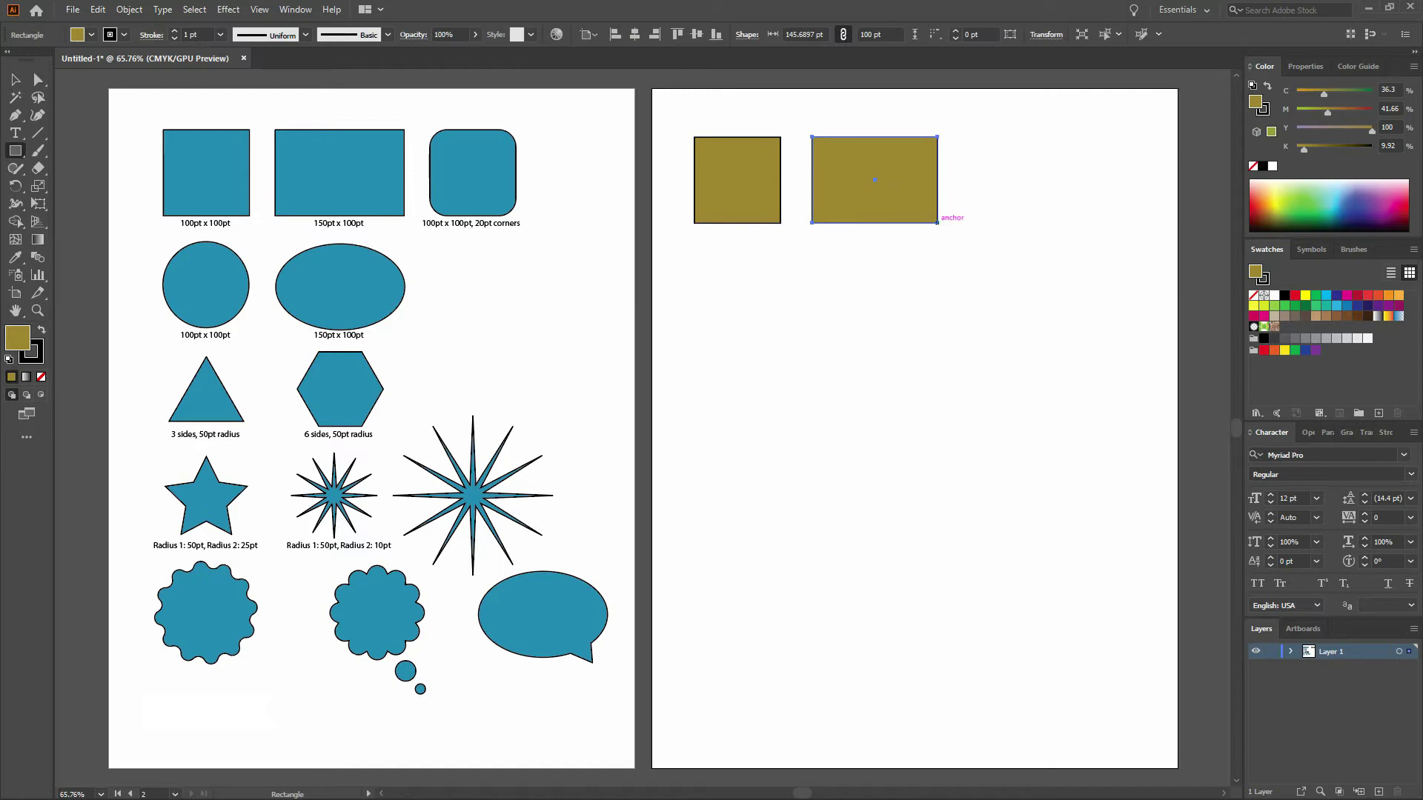
pyautogui.hotkey('ctrl', 'z')
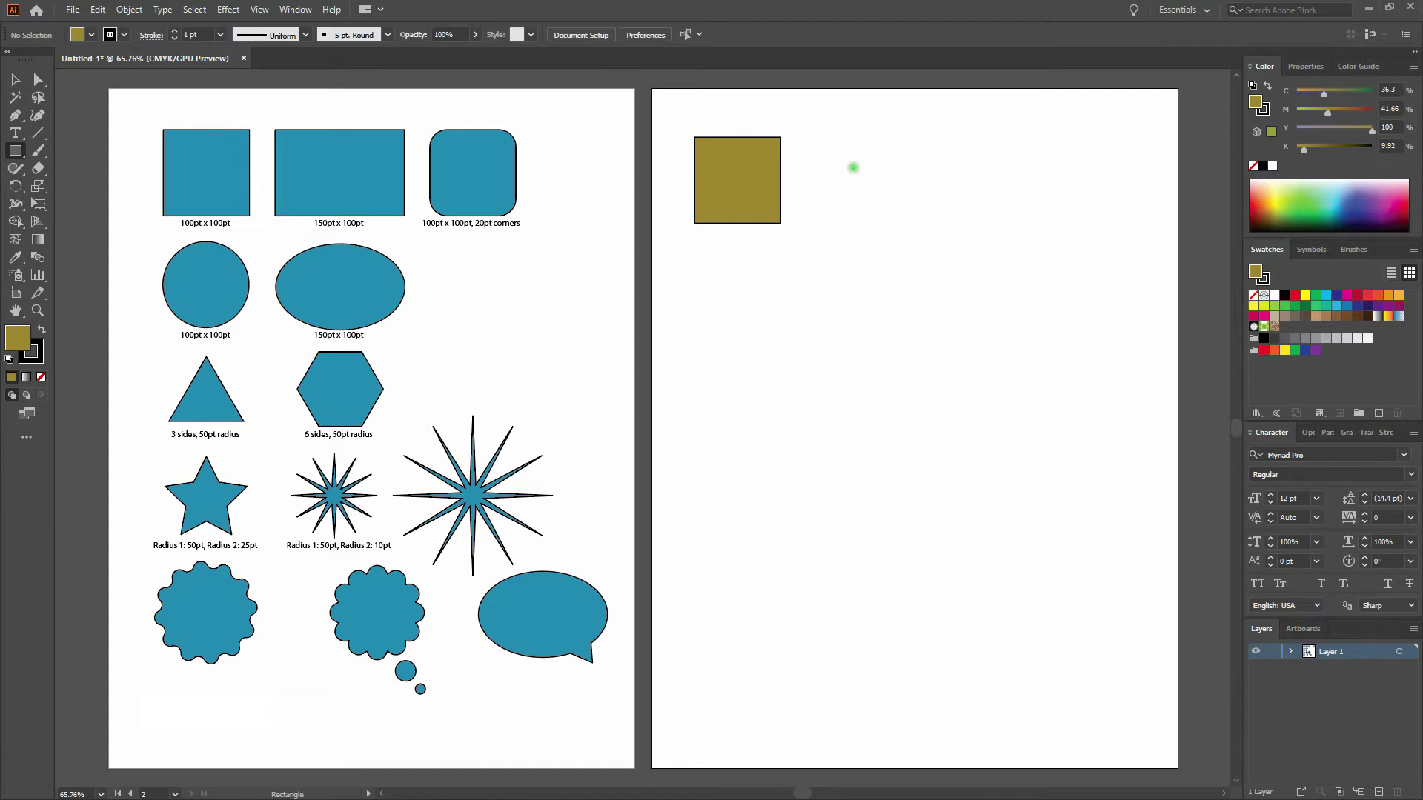
# Create a rectangle 150 pt wide and 100 pt high and align it beside the gold square
pyautogui.click(866, 180)
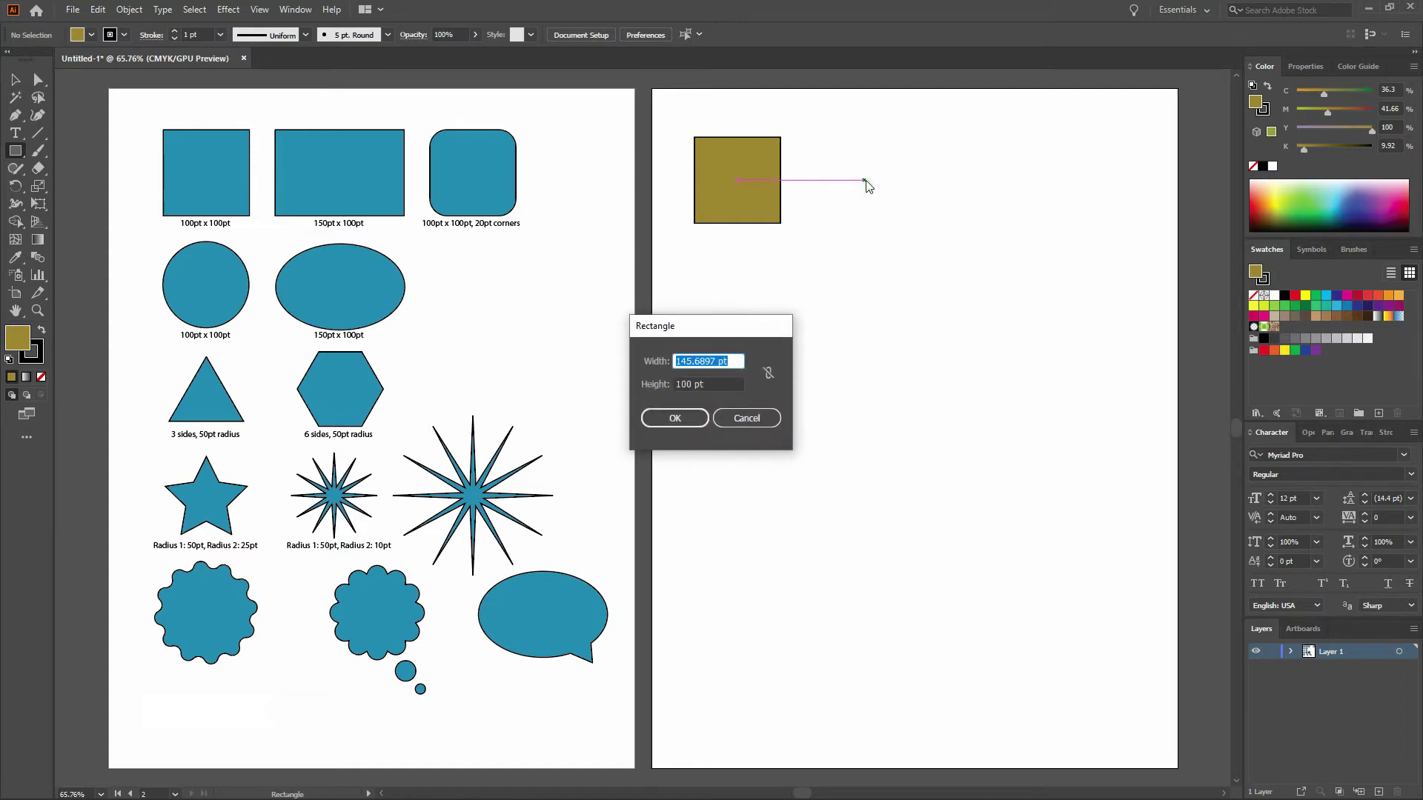
pyautogui.write('150')
pyautogui.press('Return')
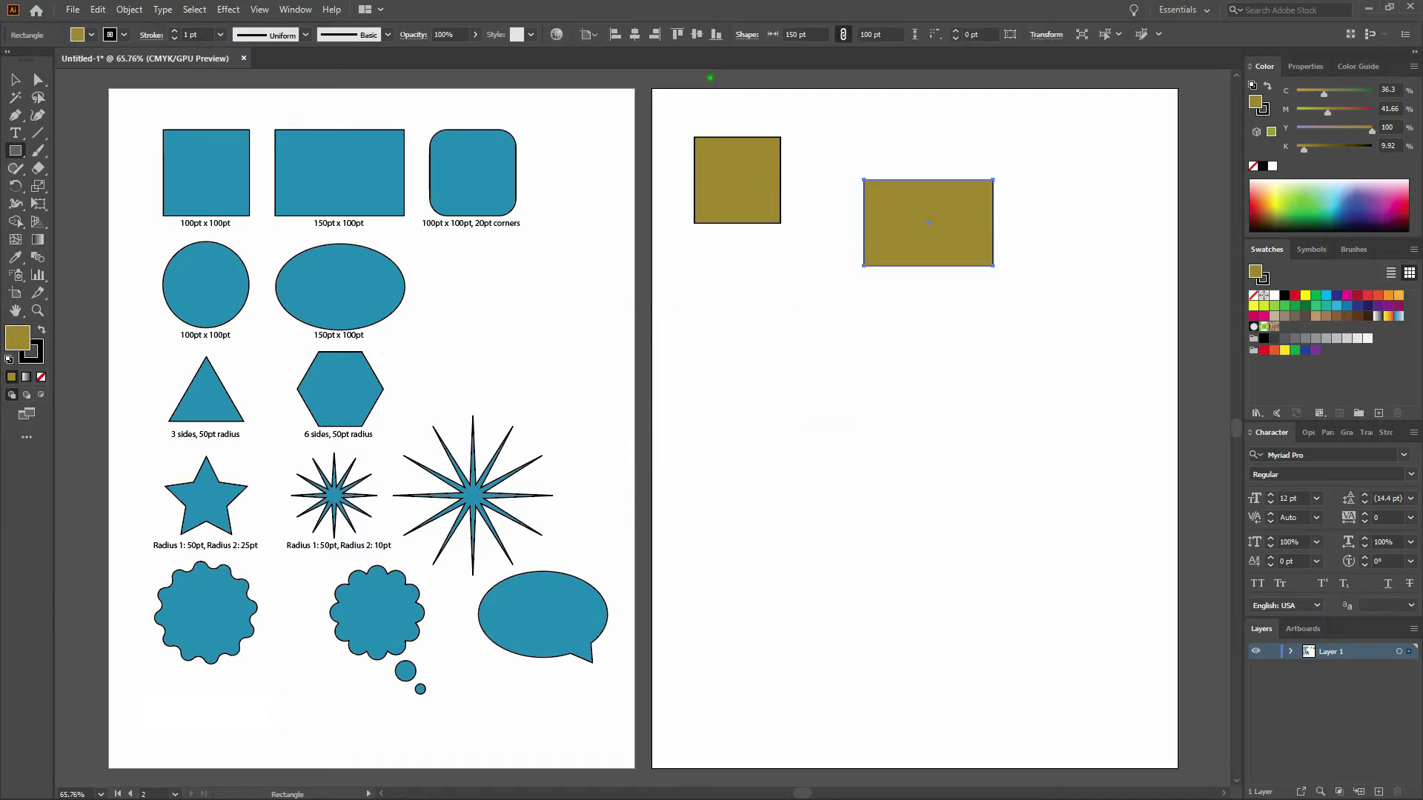
pyautogui.moveTo(944, 228); pyautogui.dragTo(881, 182)
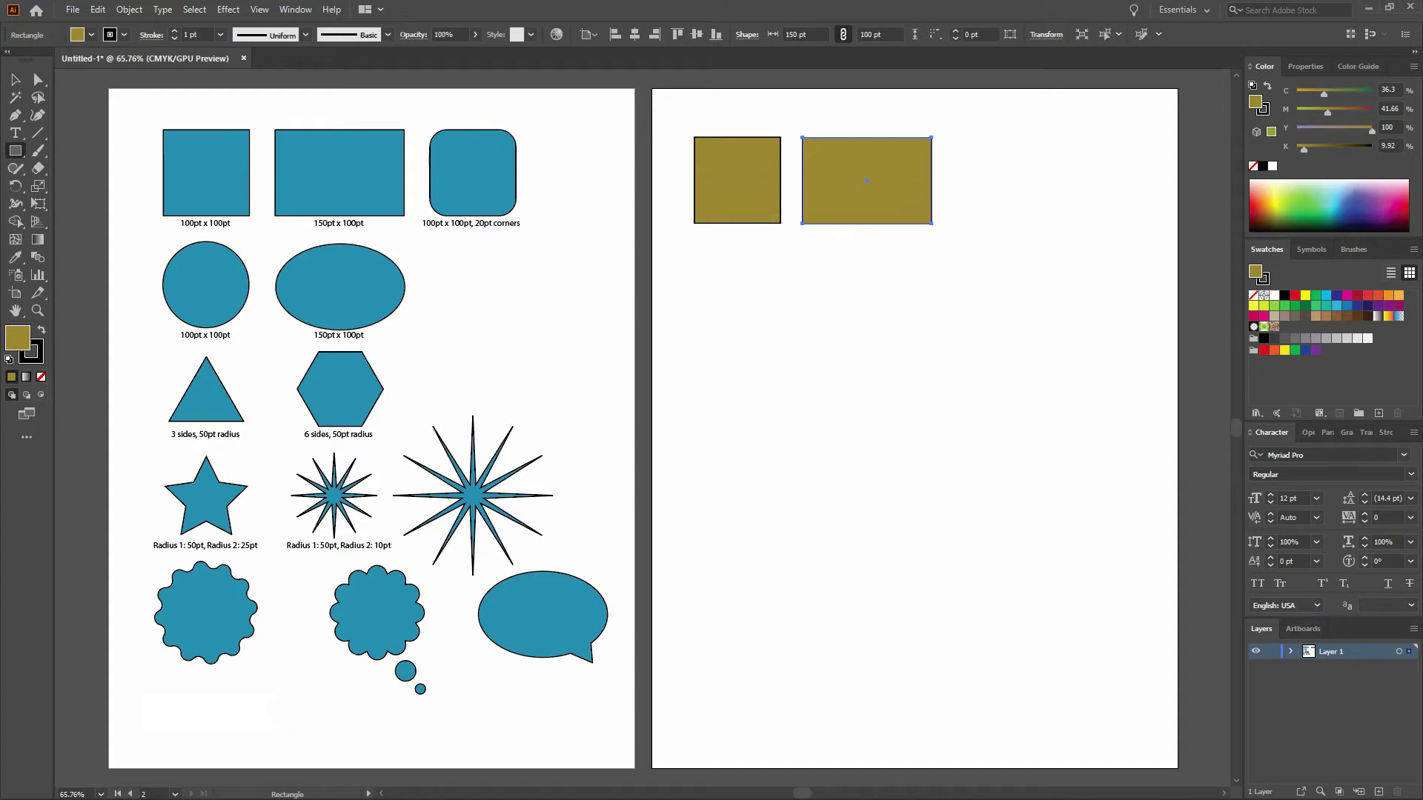
# Create another 100 by 100 pt square and place it in the same row, beyond the wide rectangle
pyautogui.press('m')
pyautogui.click(1017, 181)
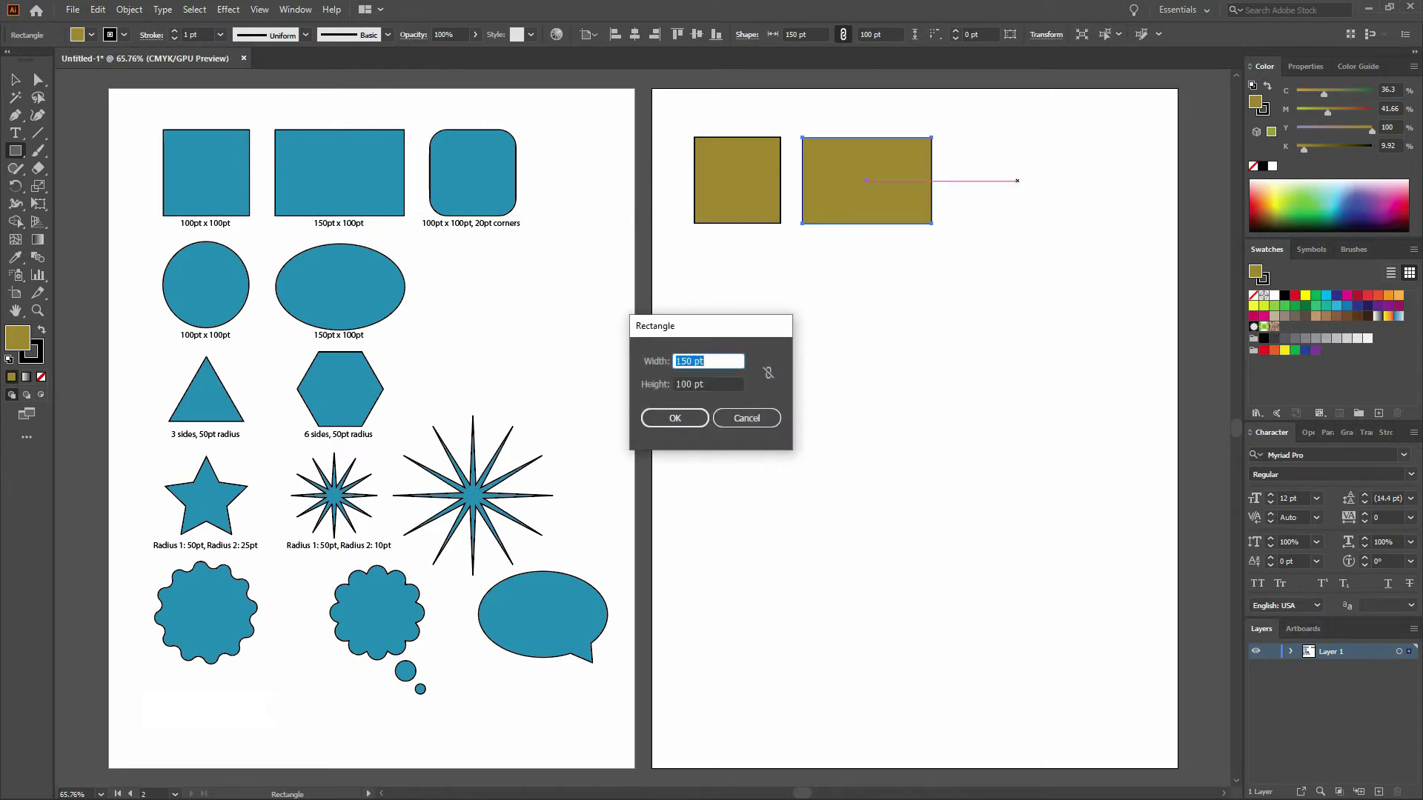
pyautogui.write('100')
pyautogui.press('Return')
pyautogui.moveTo(1032, 212); pyautogui.dragTo(979, 169)
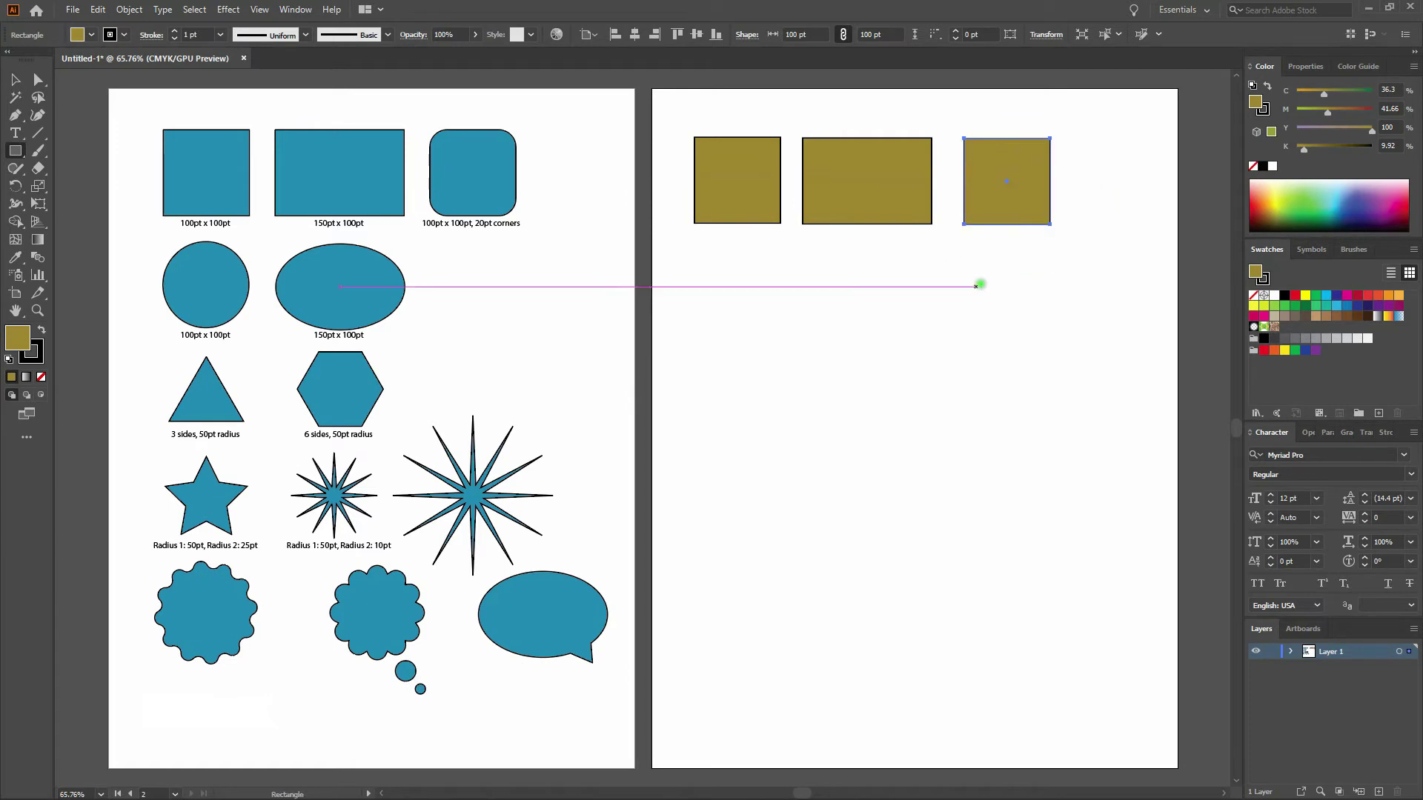
# Try rounding the third shape's corners with the Direct Selection tool, and delete that square
pyautogui.press('a')
pyautogui.click(40, 80)
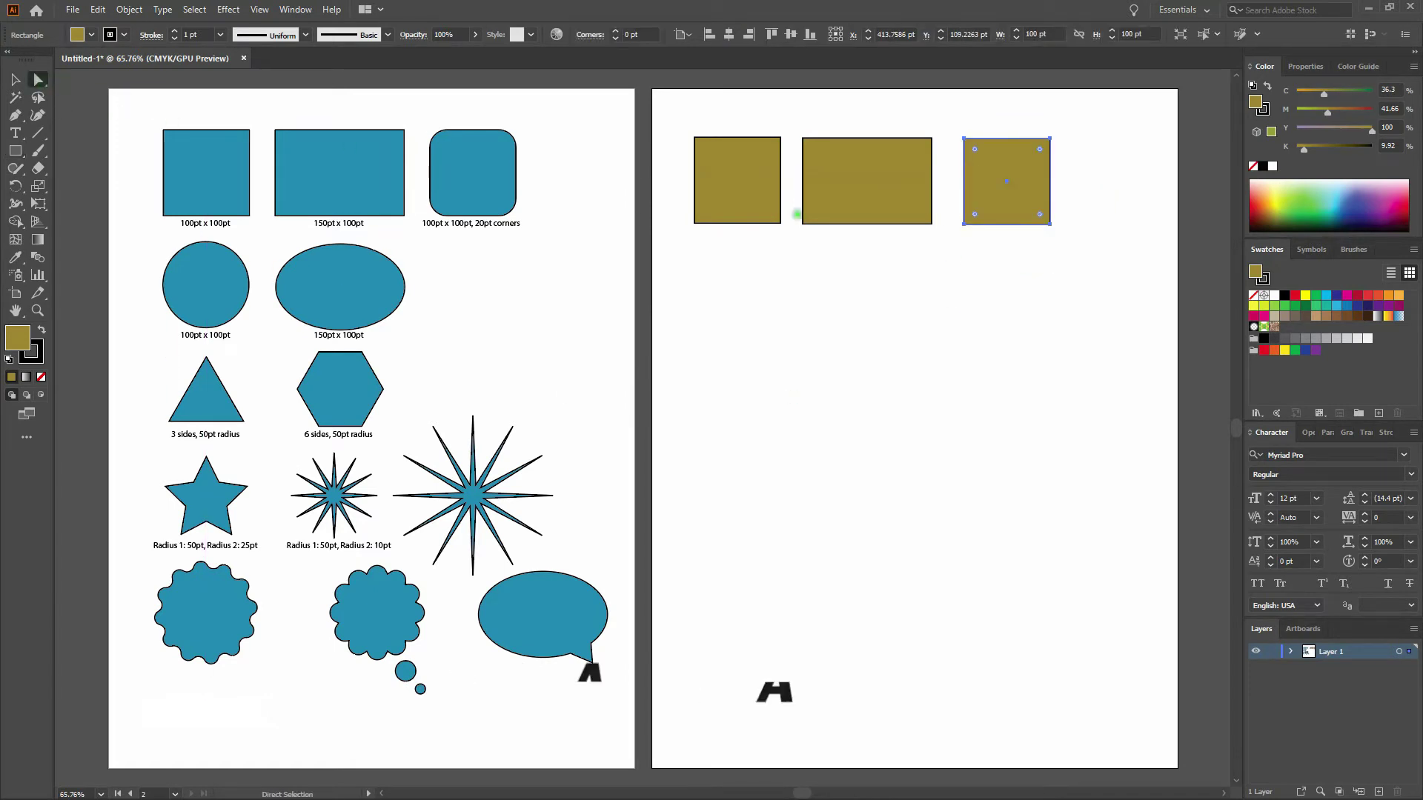
pyautogui.click(1050, 139)
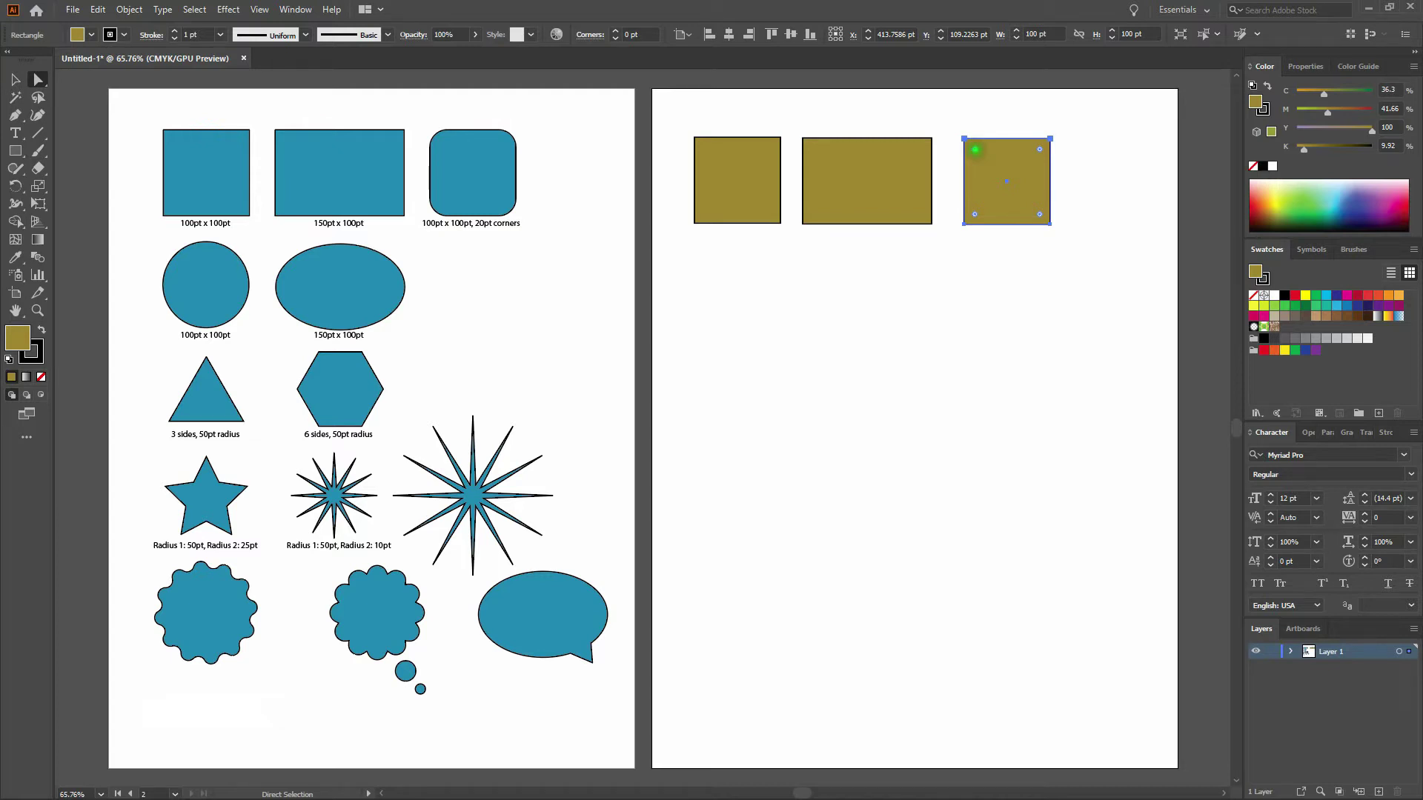
pyautogui.moveTo(976, 149); pyautogui.dragTo(979, 158)
pyautogui.press('Delete')
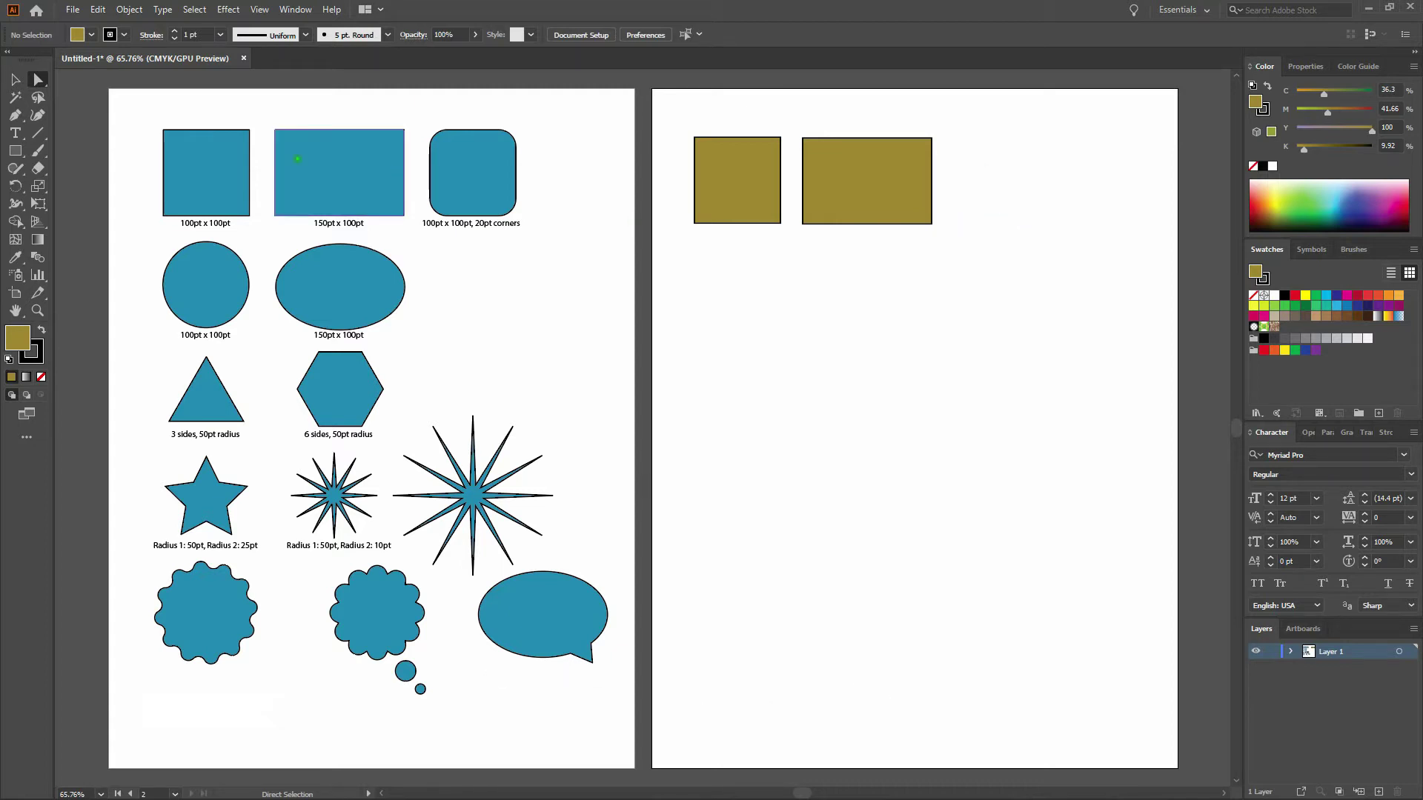
# Create a 100 by 100 pt rounded rectangle with a 20 pt corner radius, align it beside the wide rectangle, and deselect it
pyautogui.click(15, 151)
pyautogui.moveTo(13, 153); pyautogui.dragTo(72, 170)
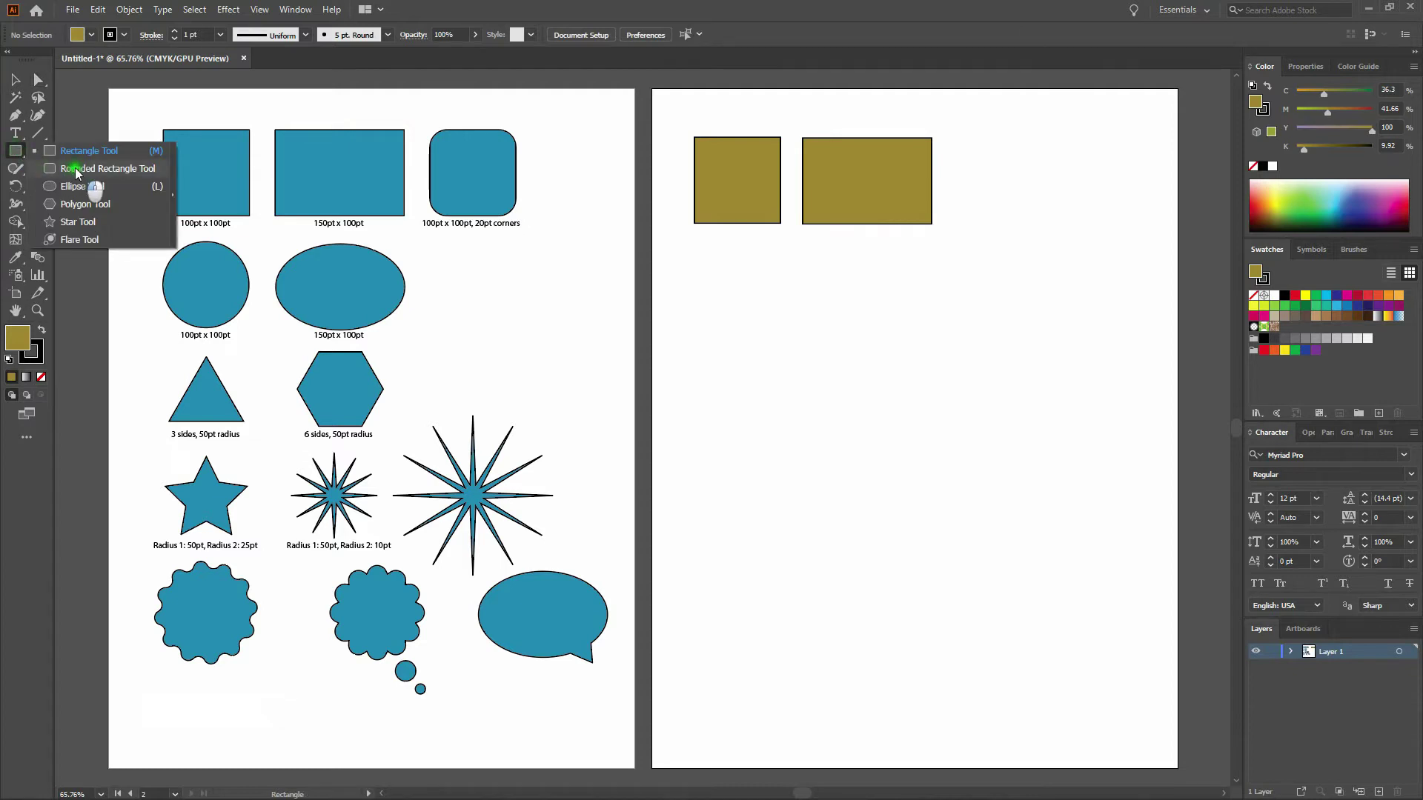
pyautogui.moveTo(74, 168); pyautogui.dragTo(74, 168)
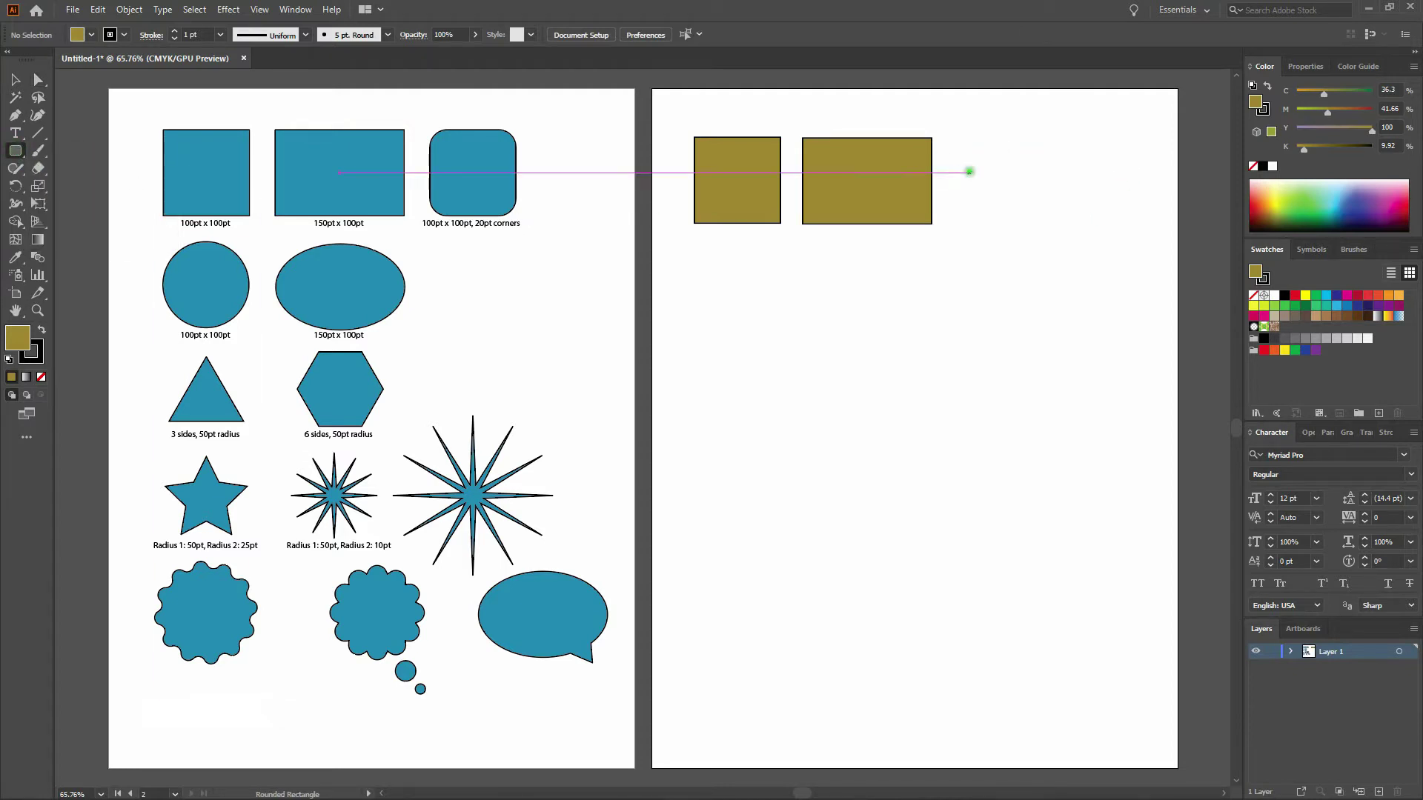
pyautogui.click(1009, 185)
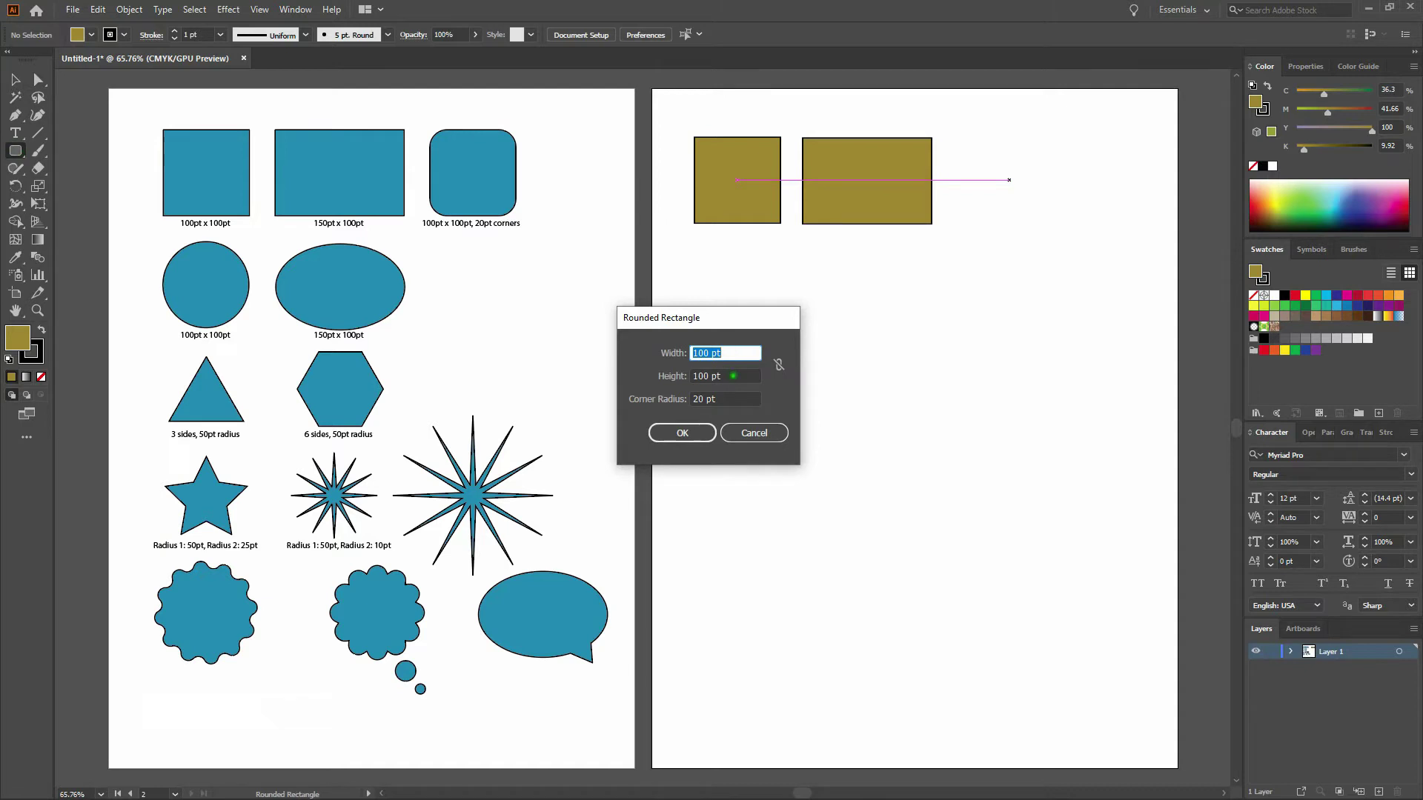
pyautogui.click(690, 433)
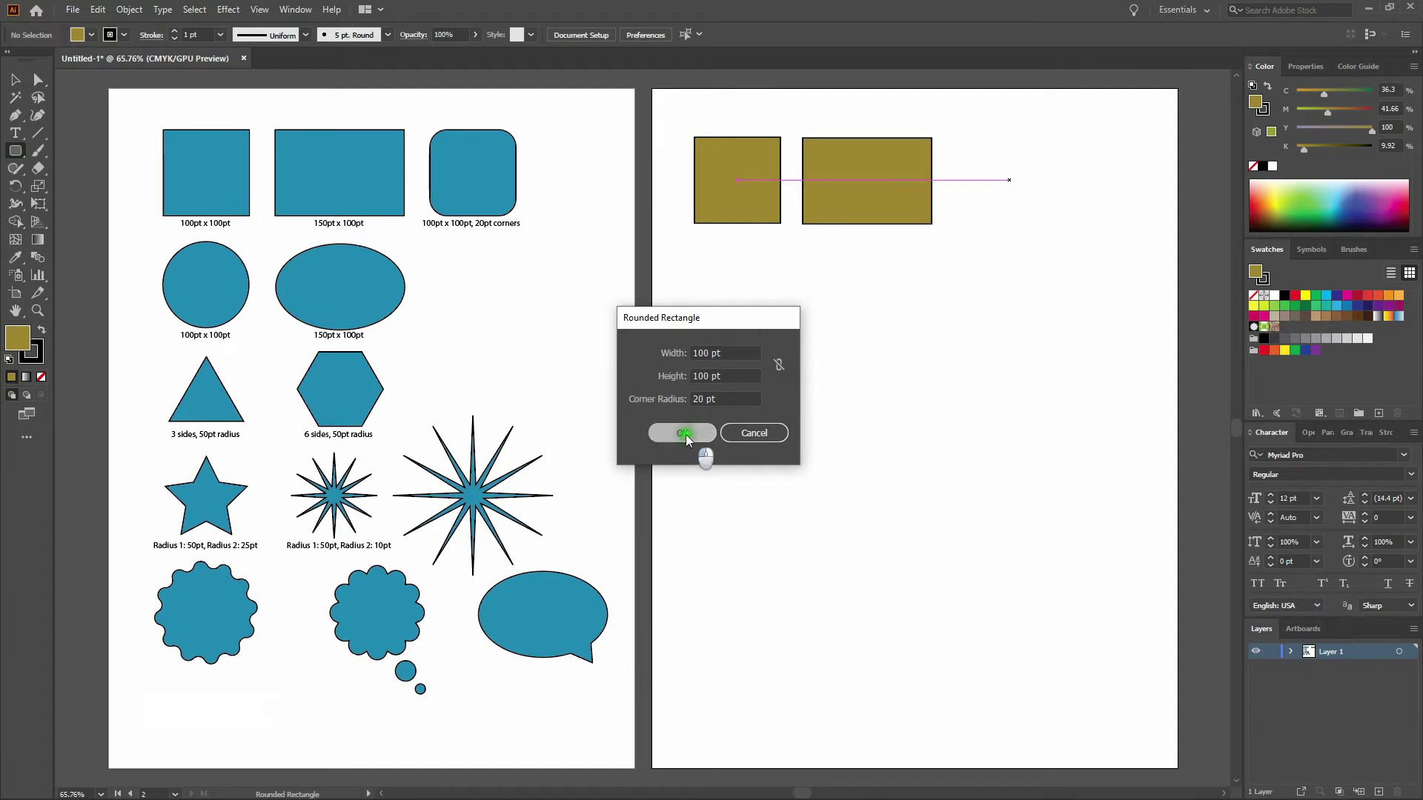
pyautogui.moveTo(1056, 241); pyautogui.dragTo(1006, 208)
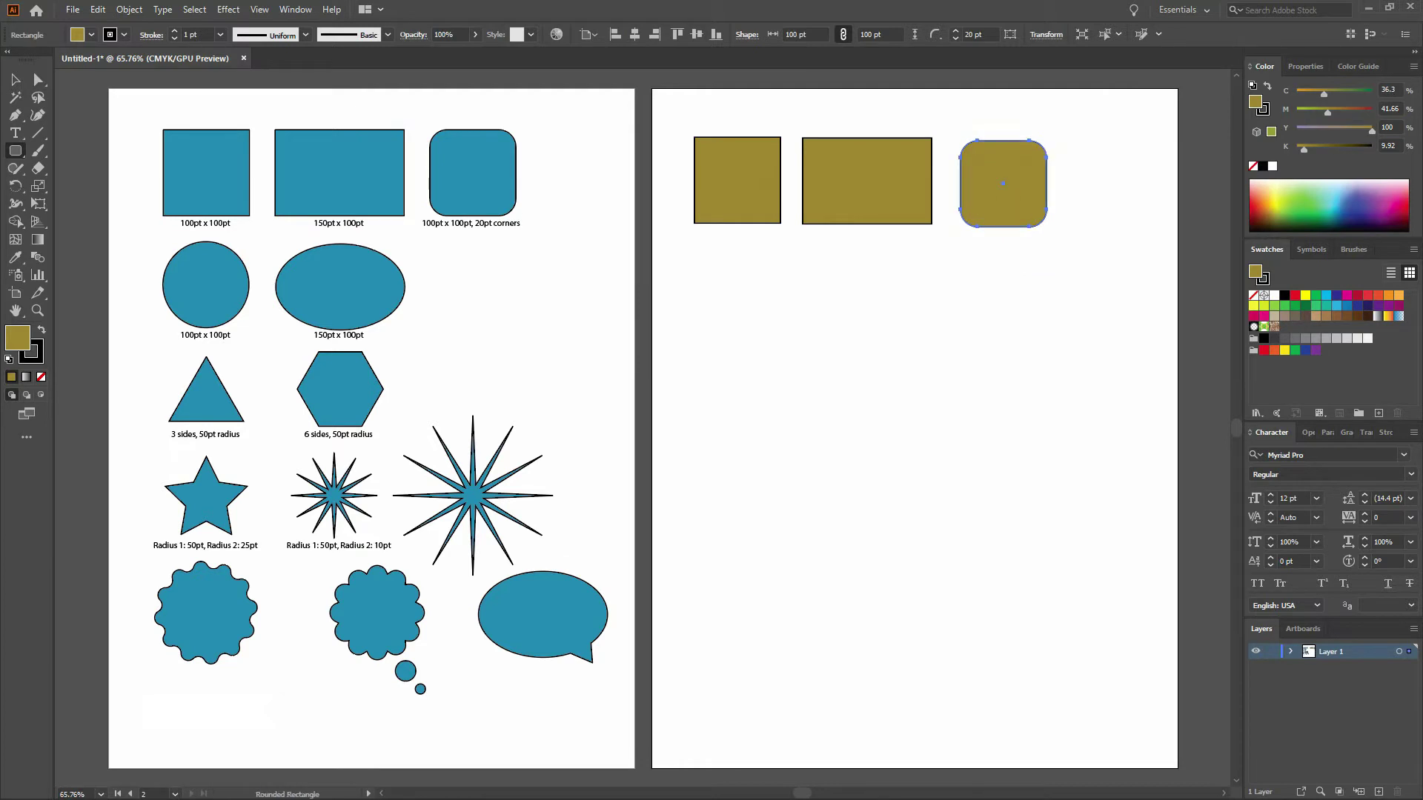
pyautogui.moveTo(1017, 203); pyautogui.dragTo(1008, 199)
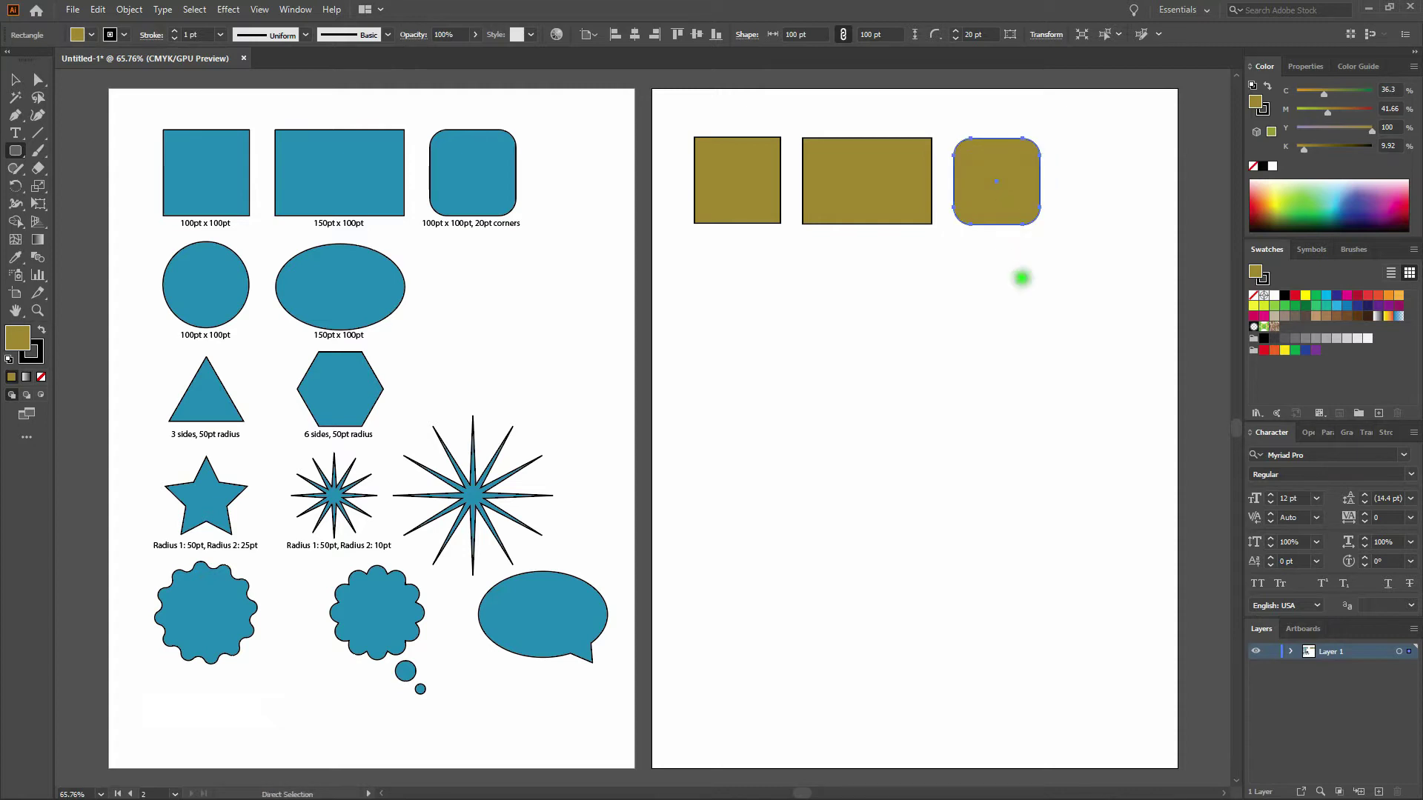
pyautogui.click(1023, 278)
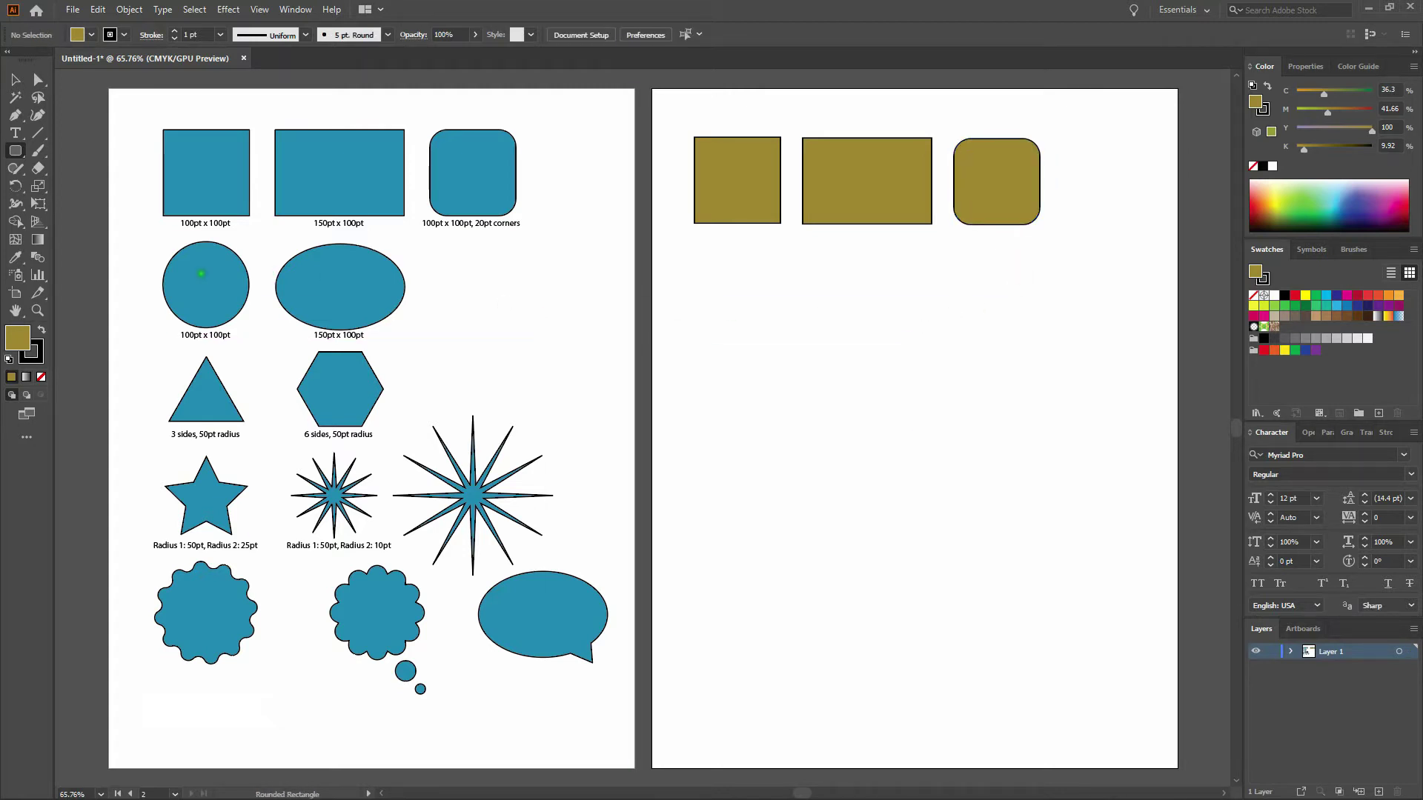
# Draw a circle about 94 pt in diameter below the gold square with the Ellipse tool, and delete it
pyautogui.click(13, 152)
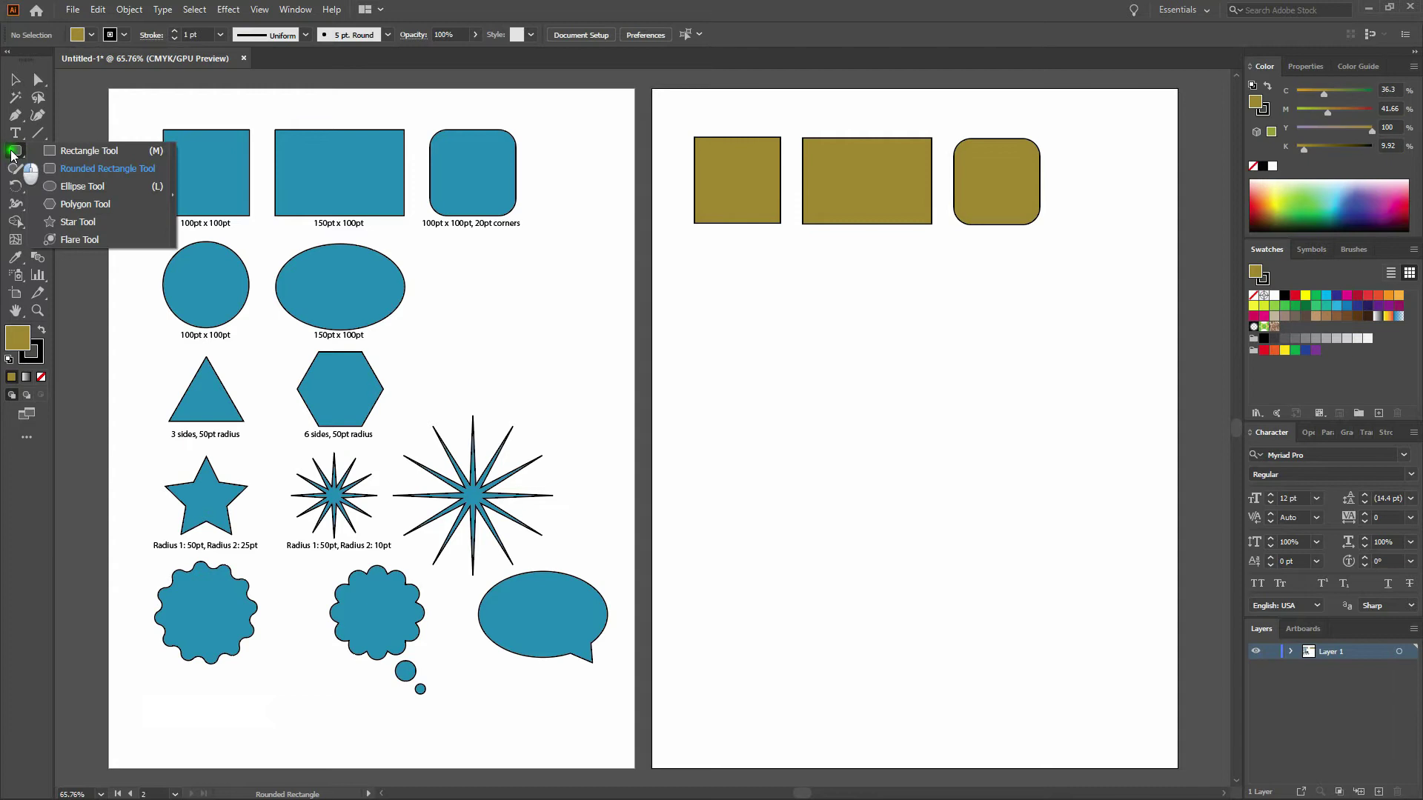
pyautogui.click(108, 189)
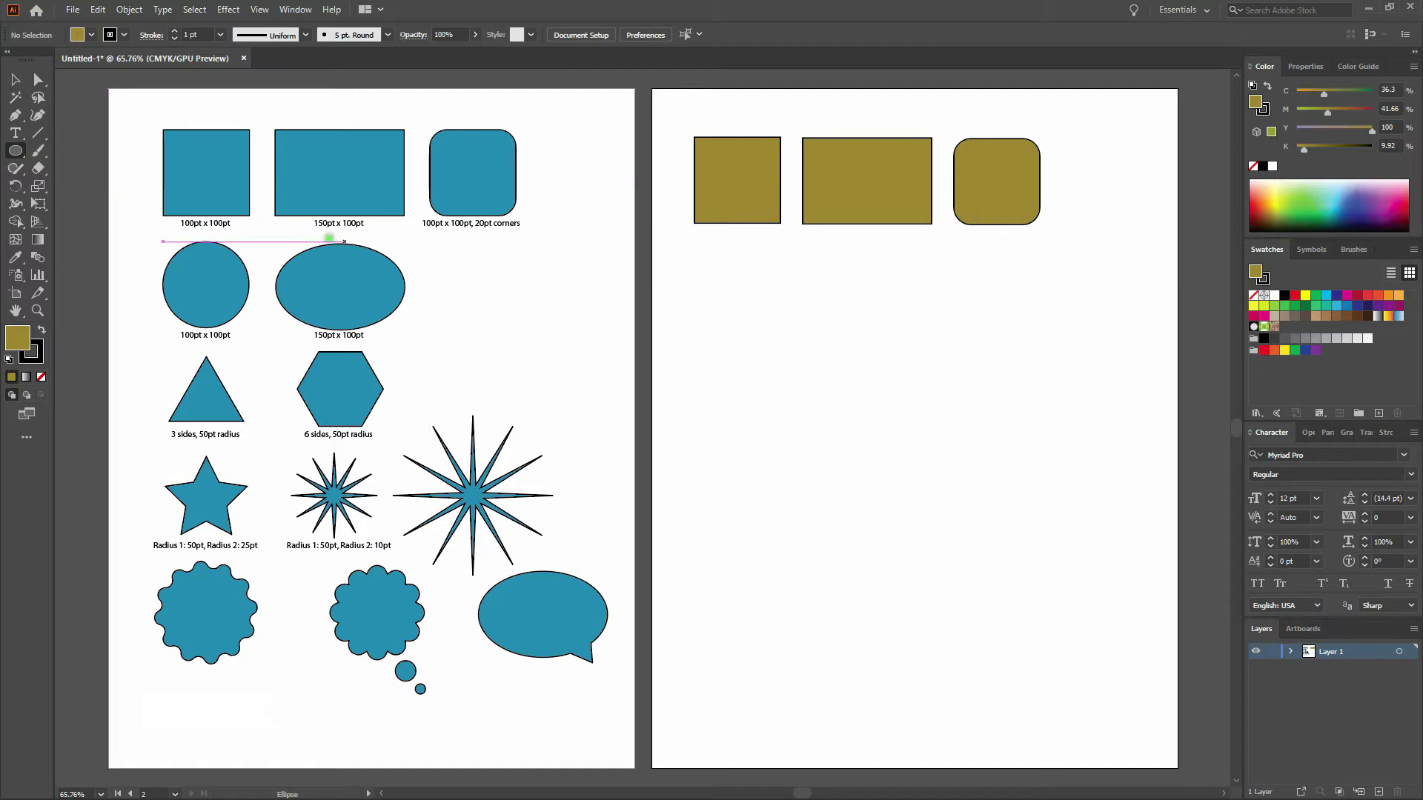
pyautogui.moveTo(694, 250); pyautogui.dragTo(774, 322)
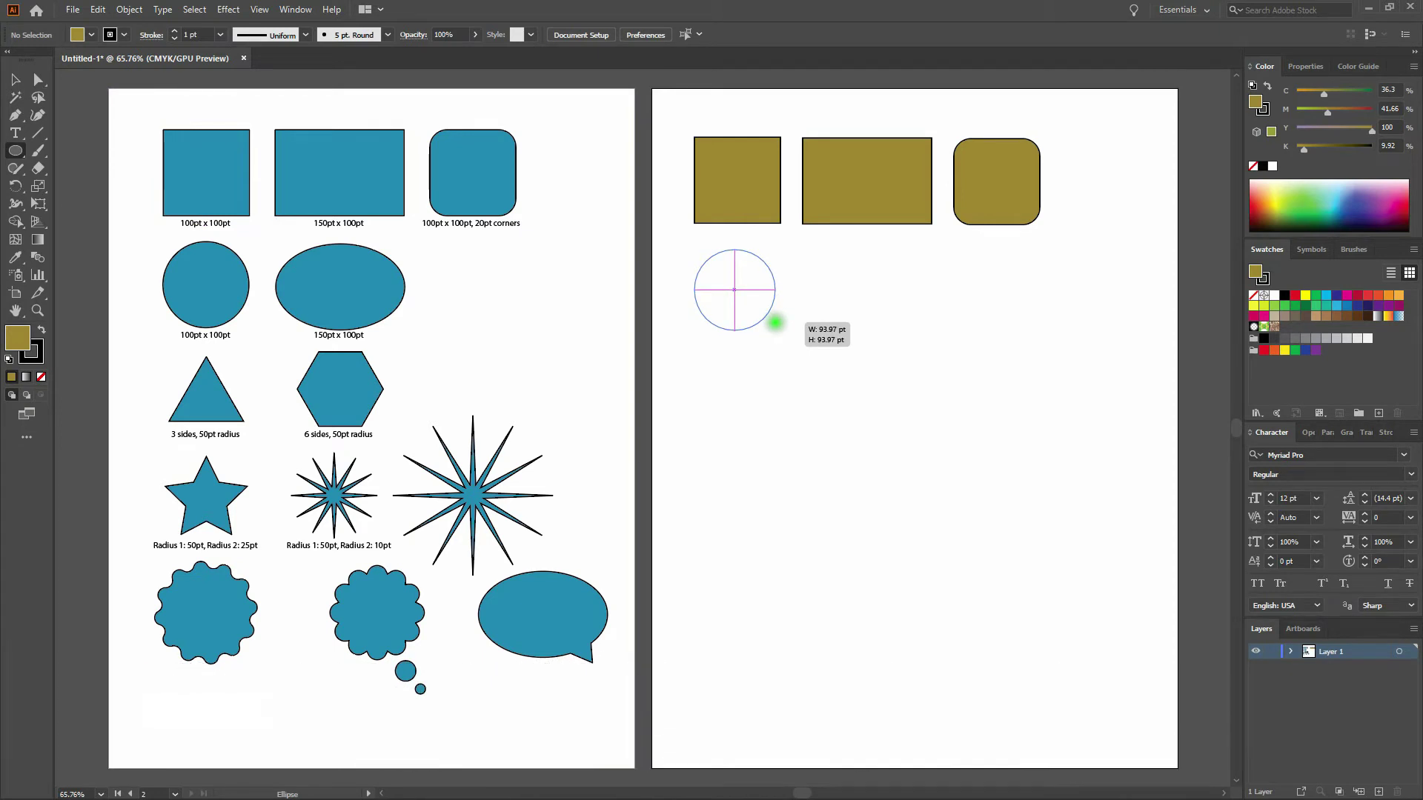
pyautogui.moveTo(775, 322); pyautogui.dragTo(774, 322)
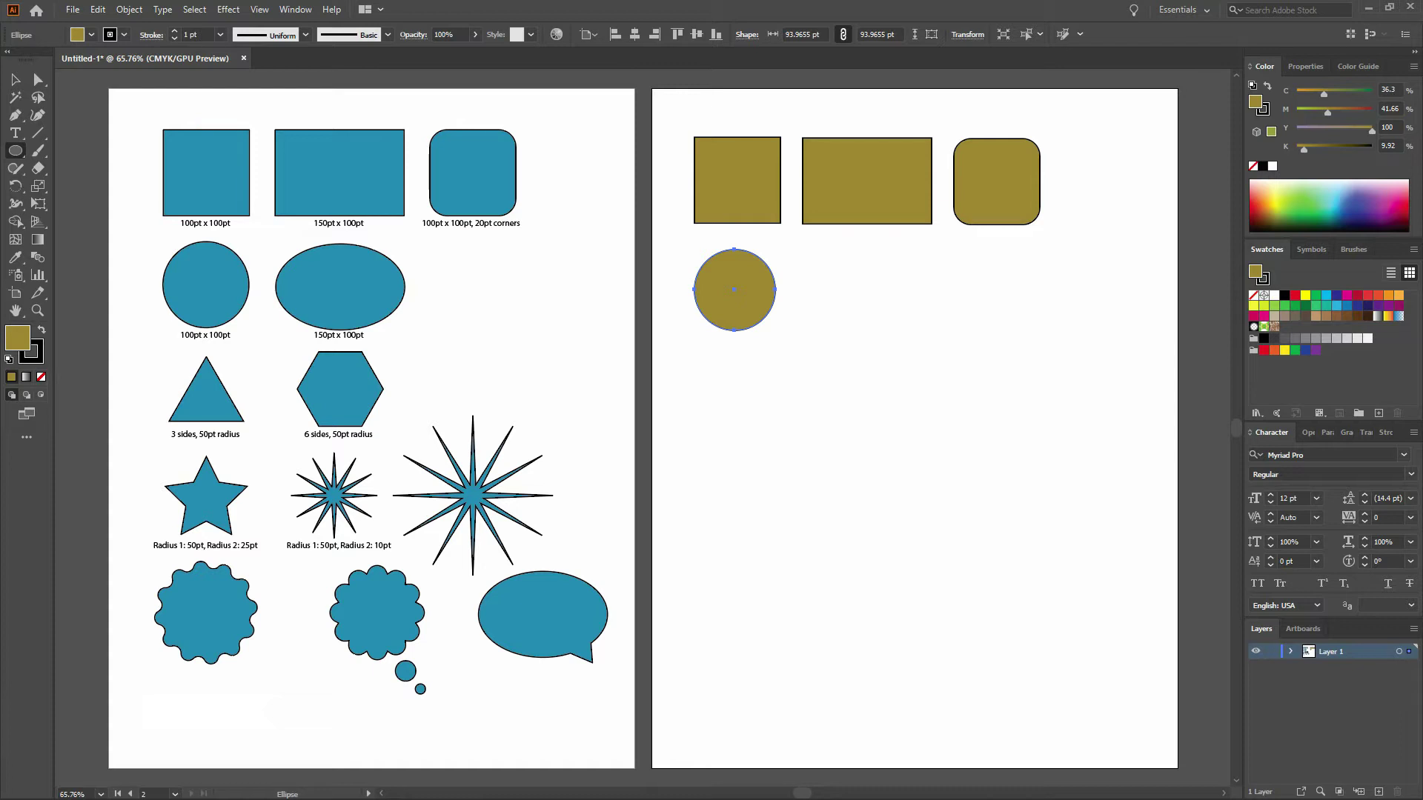
pyautogui.press('Delete')
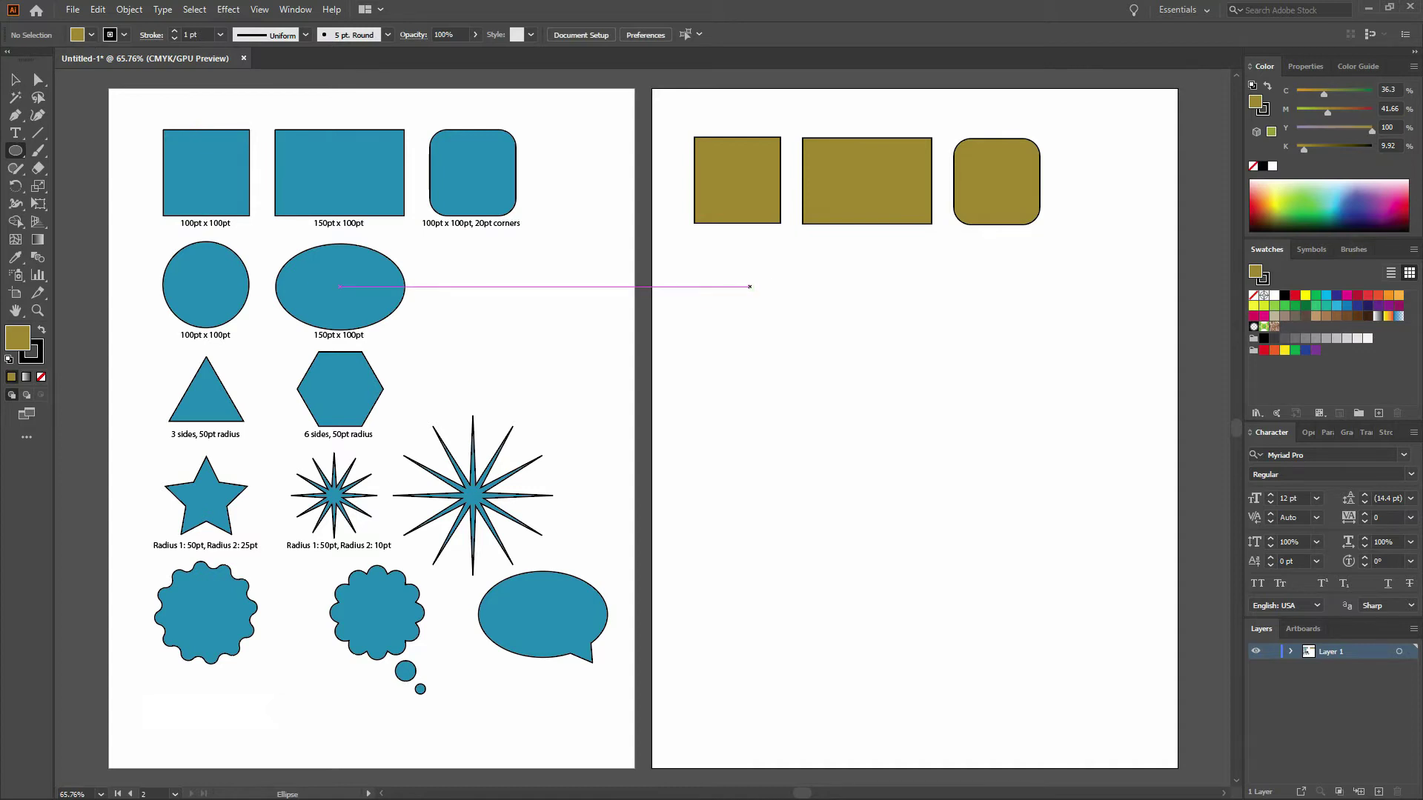
# Create a 100 by 100 pt circle with the Ellipse tool and align it directly below the gold square
pyautogui.click(745, 286)
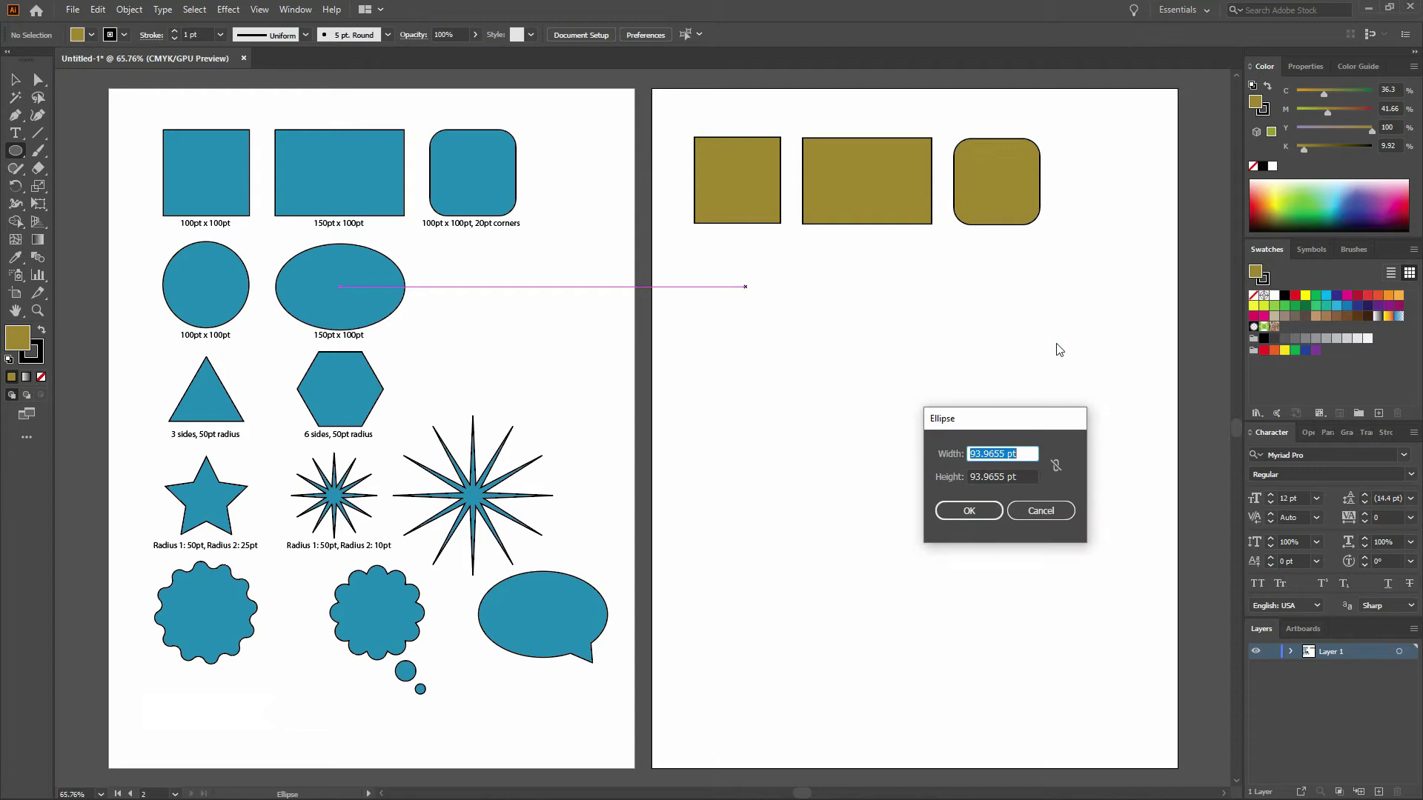
pyautogui.write('100')
pyautogui.press('Tab')
pyautogui.write('100')
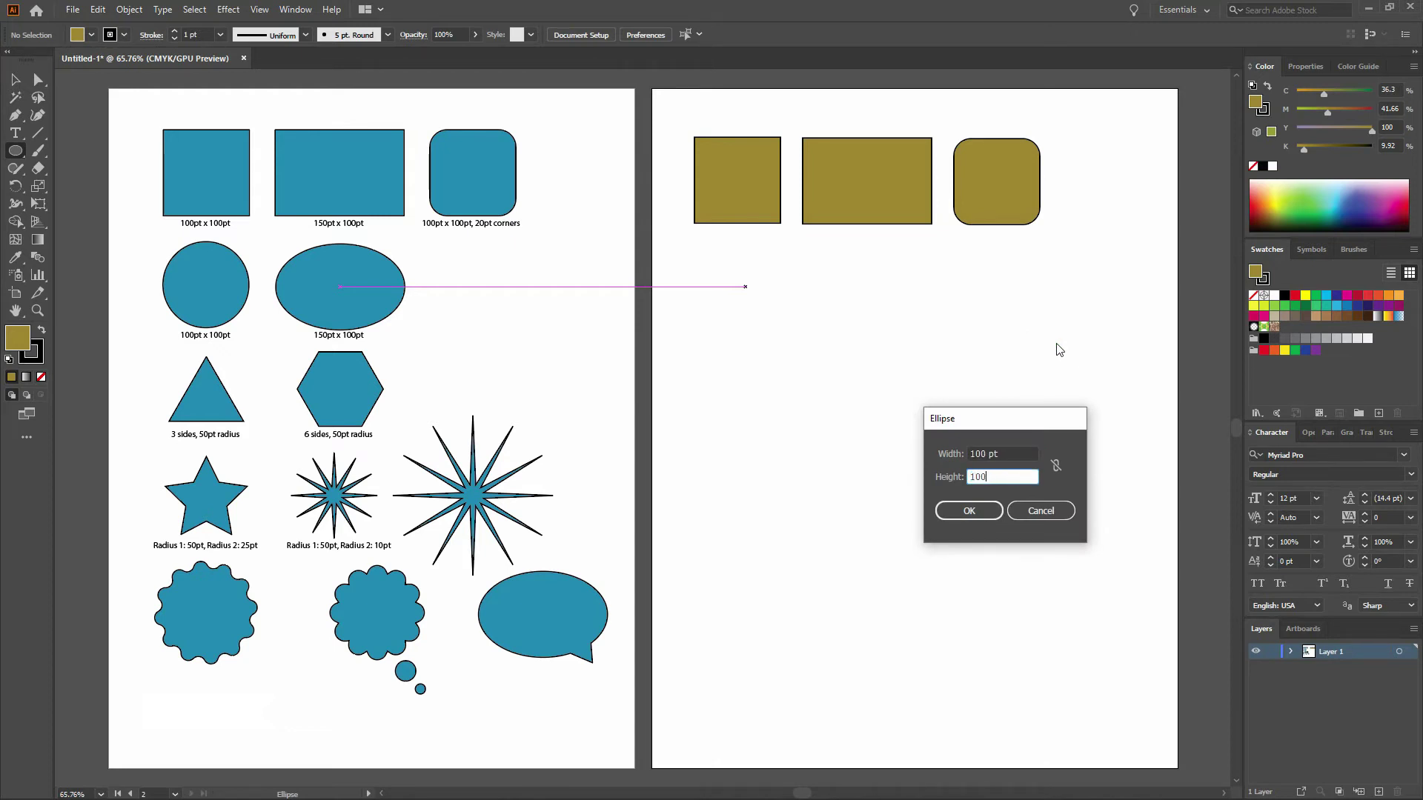
pyautogui.press('Return')
pyautogui.moveTo(800, 323); pyautogui.dragTo(749, 284)
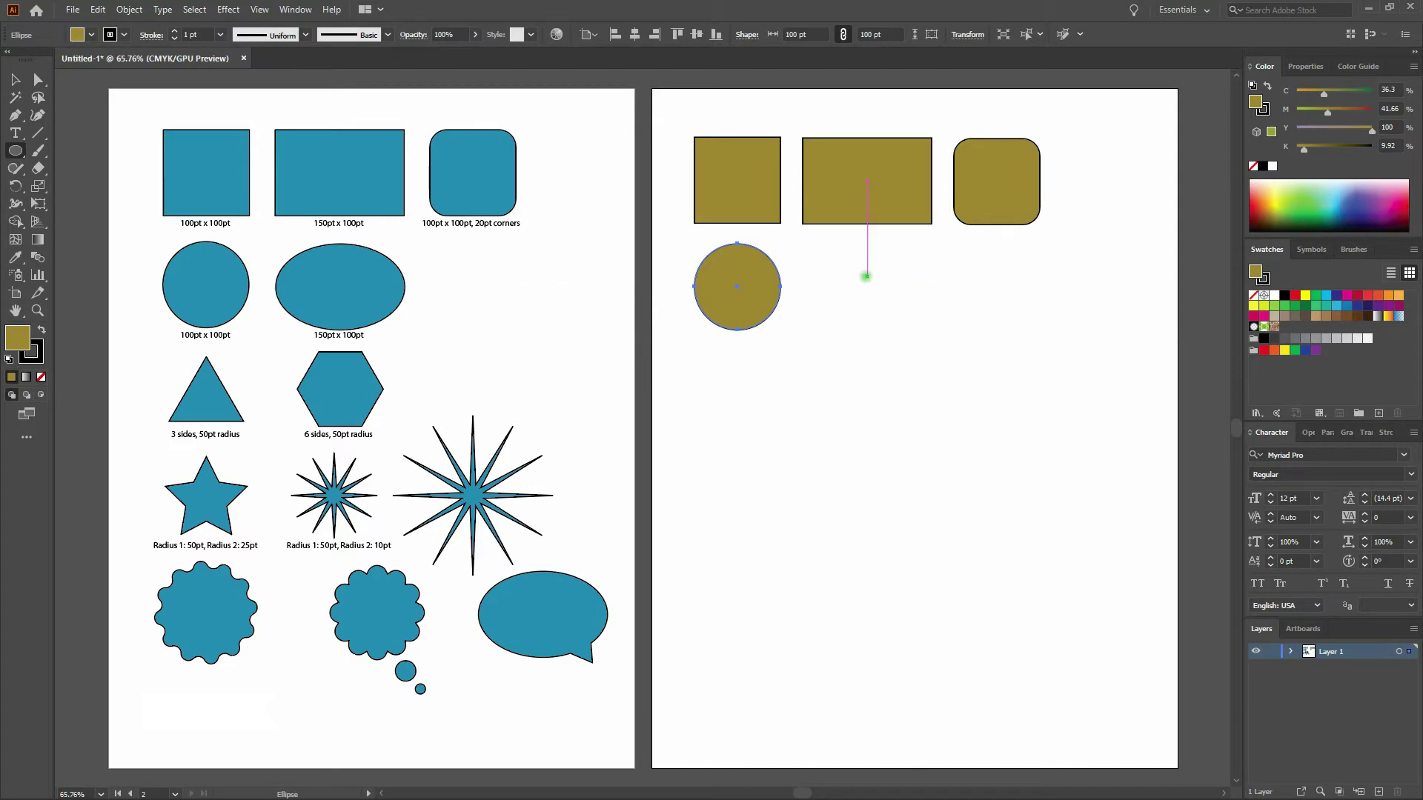
# Draw a freehand ellipse about 154 by 97 pt beside the gold circle, and undo it
pyautogui.moveTo(802, 243); pyautogui.dragTo(935, 327)
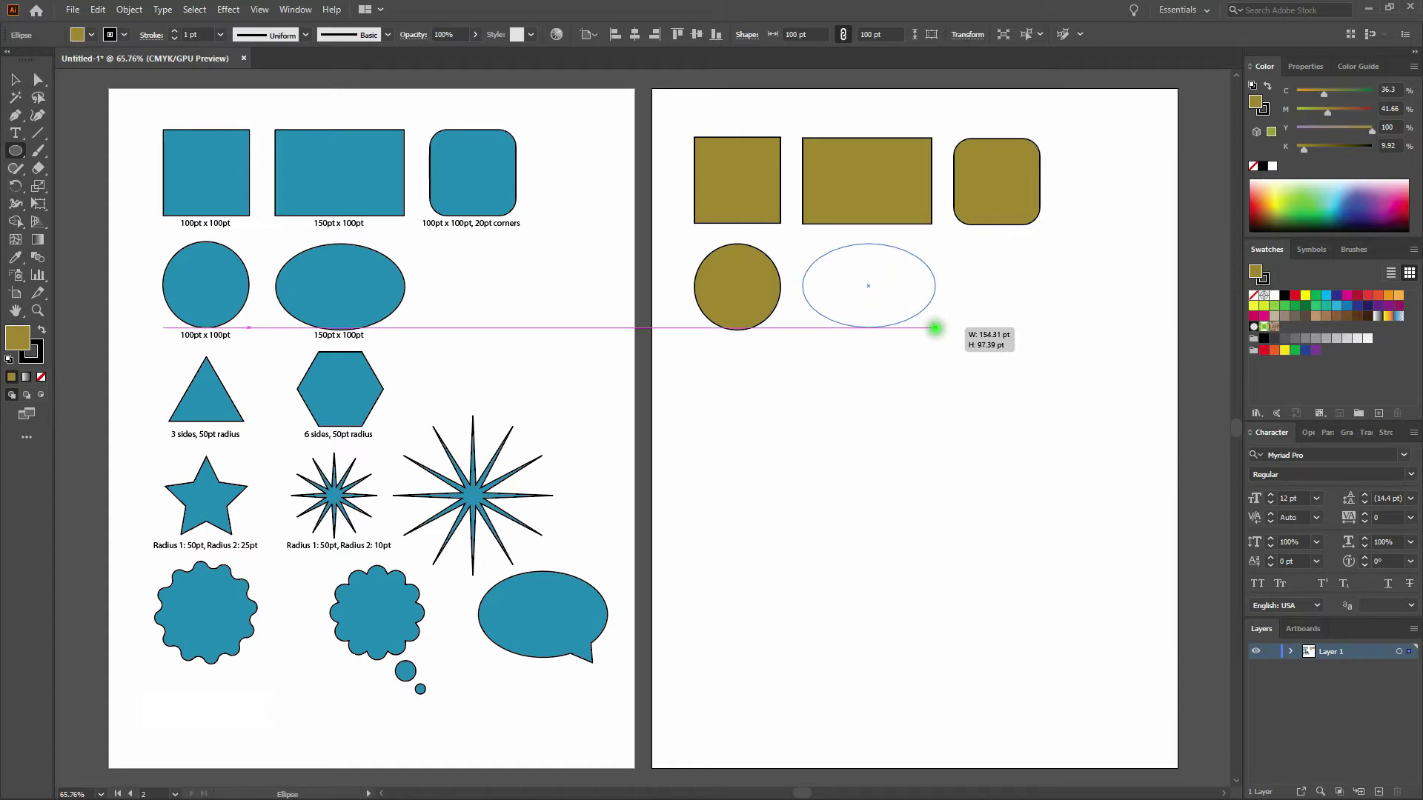
pyautogui.moveTo(935, 326); pyautogui.dragTo(935, 326)
pyautogui.hotkey('ctrl', 'z')
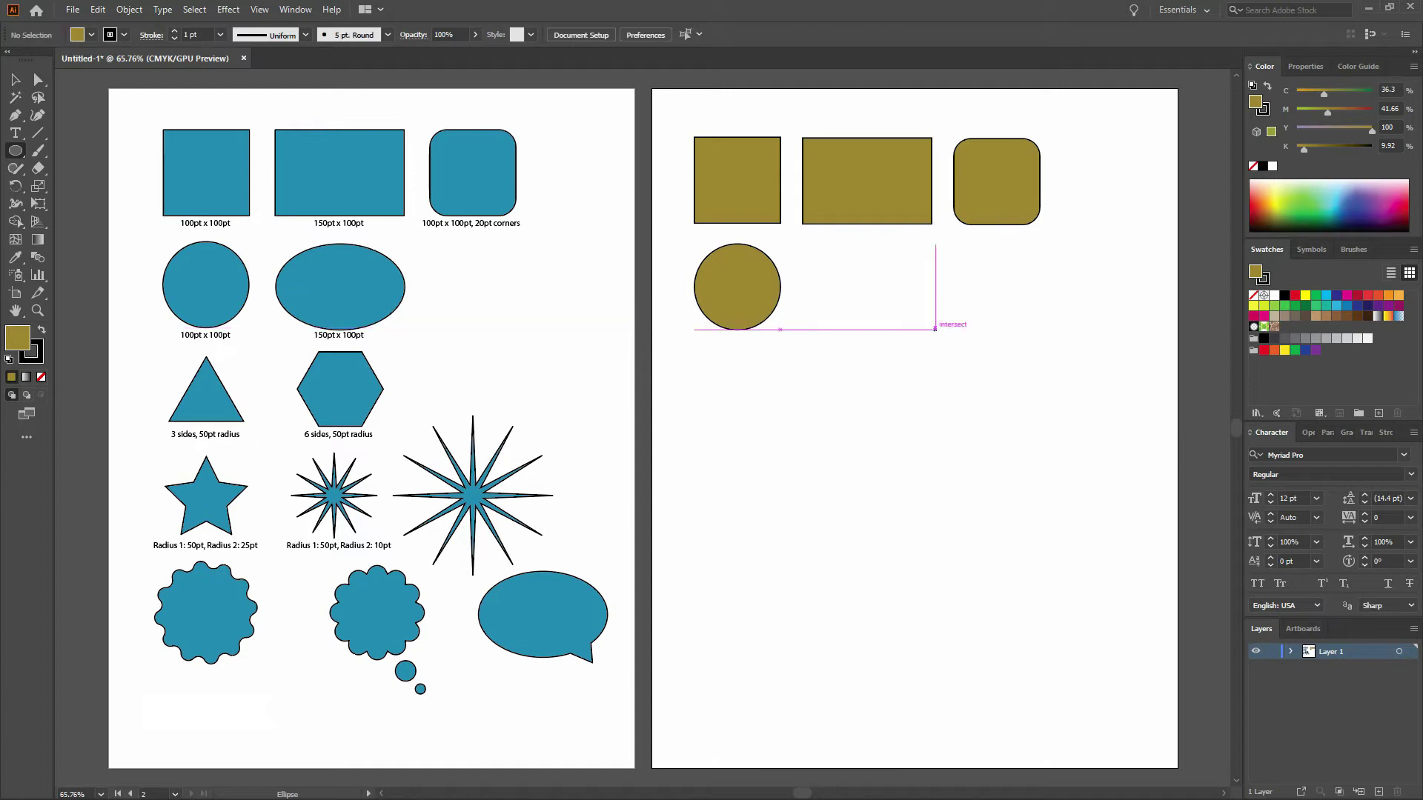
# Create a 150 by 100 pt ellipse and place it beside the gold circle, below the wide rectangle
pyautogui.click(863, 286)
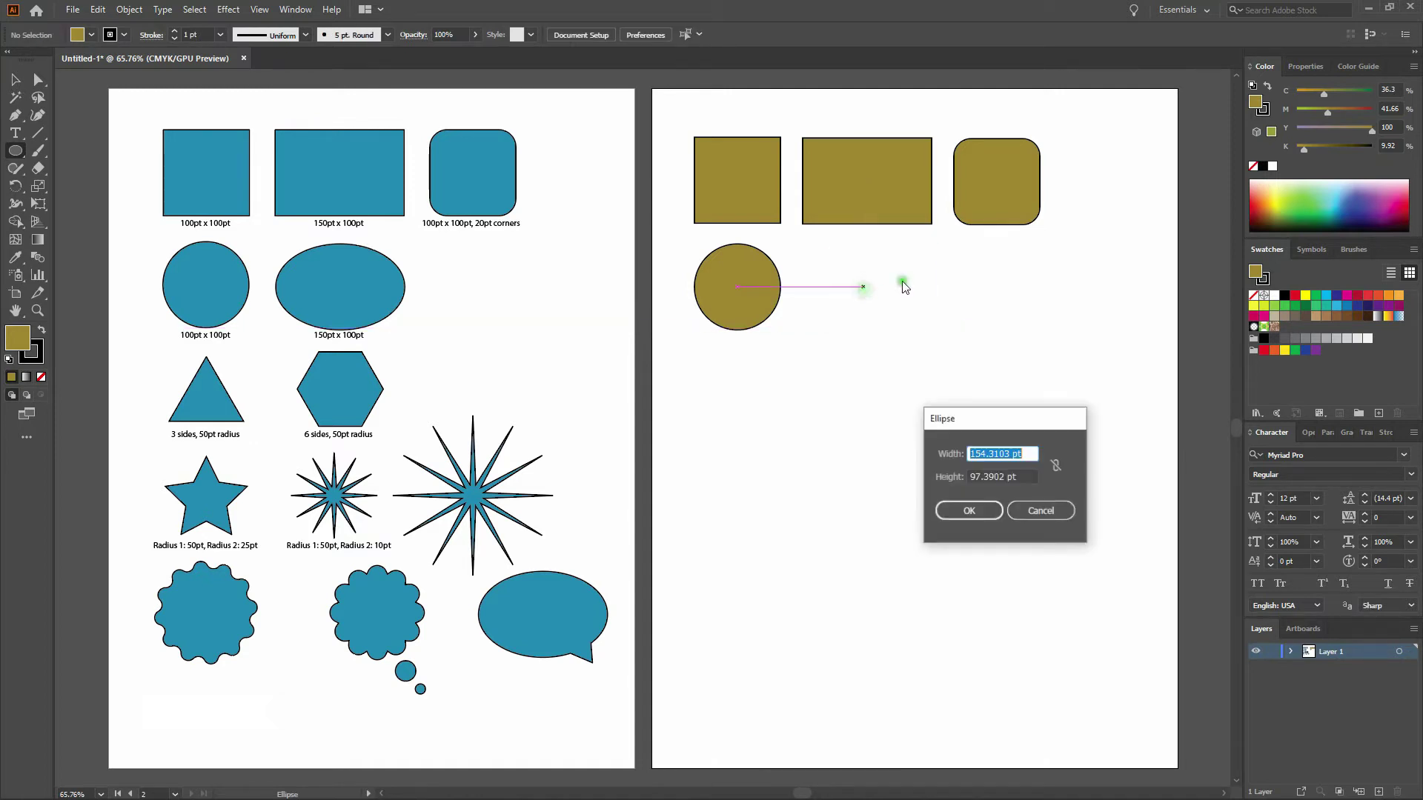
pyautogui.write('1500')
pyautogui.press('BackSpace')
pyautogui.press('Tab')
pyautogui.write('100')
pyautogui.press('Return')
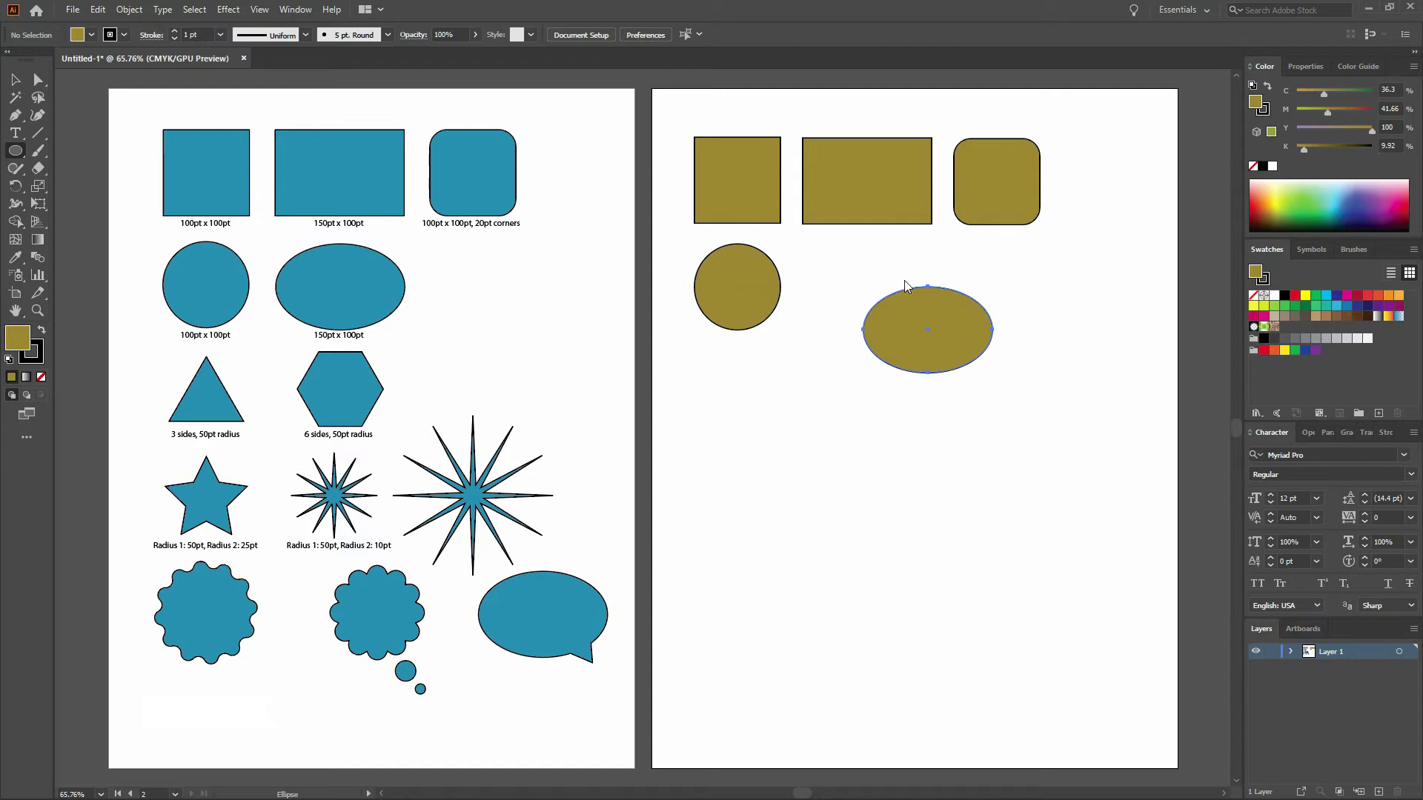
pyautogui.moveTo(933, 340); pyautogui.dragTo(880, 301)
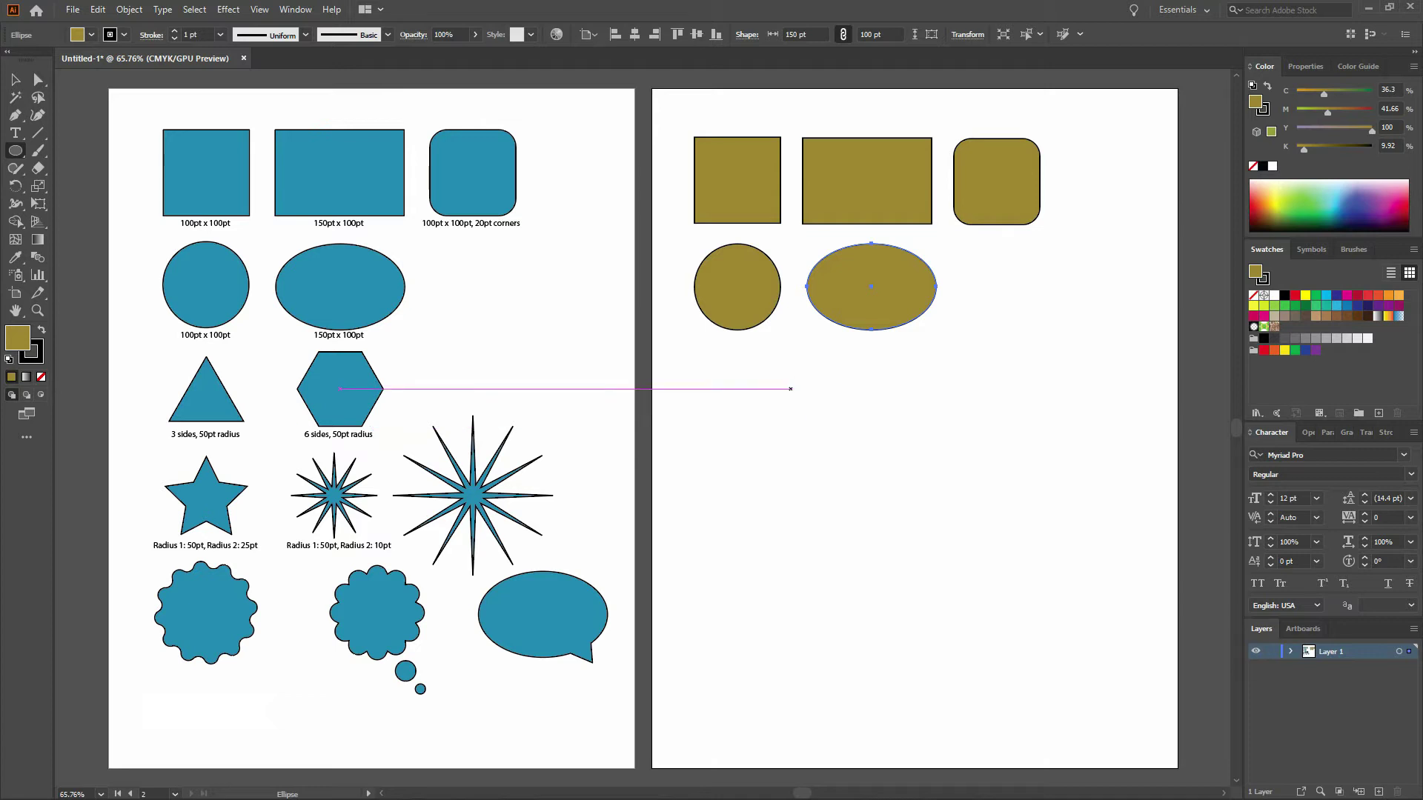
# Draw a circle about 100 pt in diameter outward from its centre in the empty third row, and delete it
pyautogui.moveTo(791, 389); pyautogui.dragTo(832, 432)
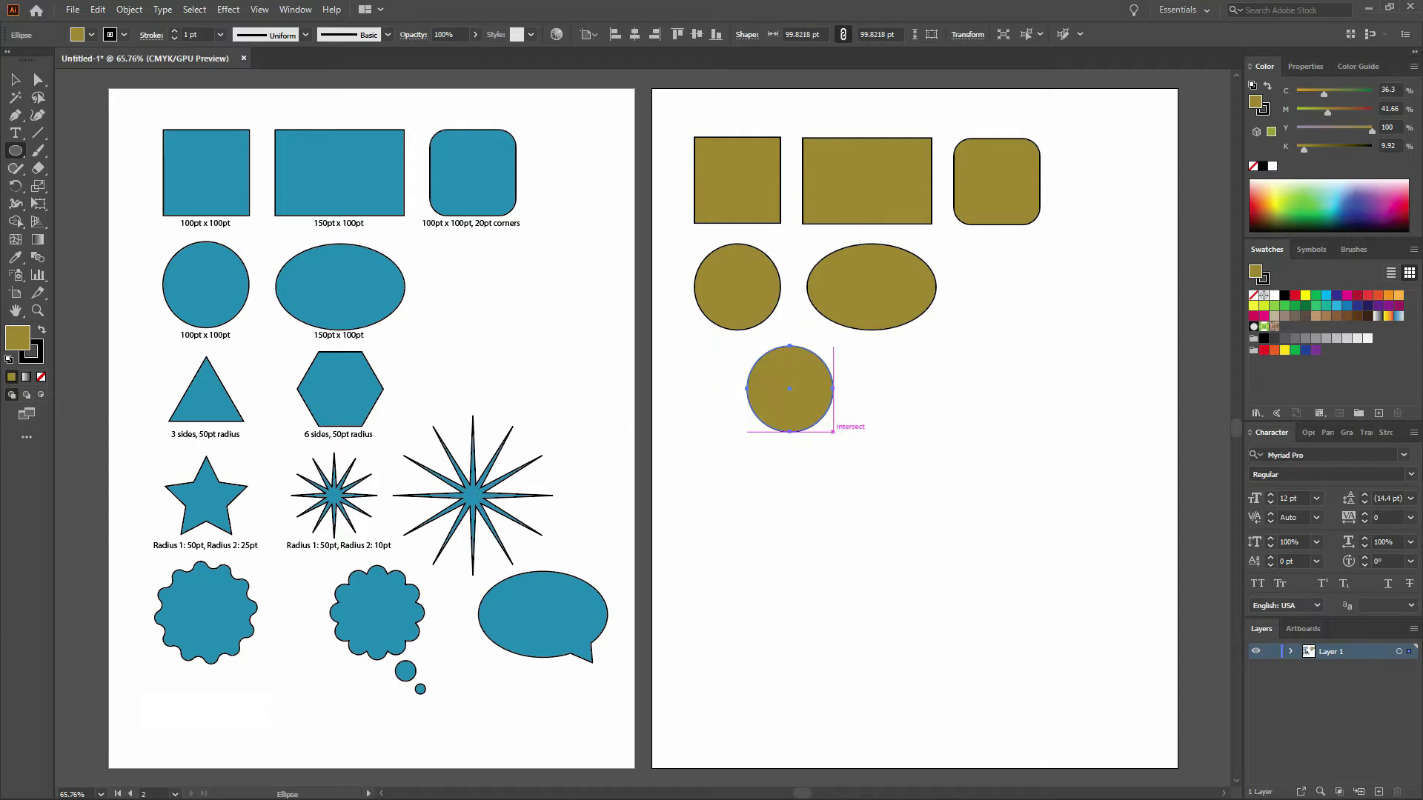
pyautogui.press('Delete')
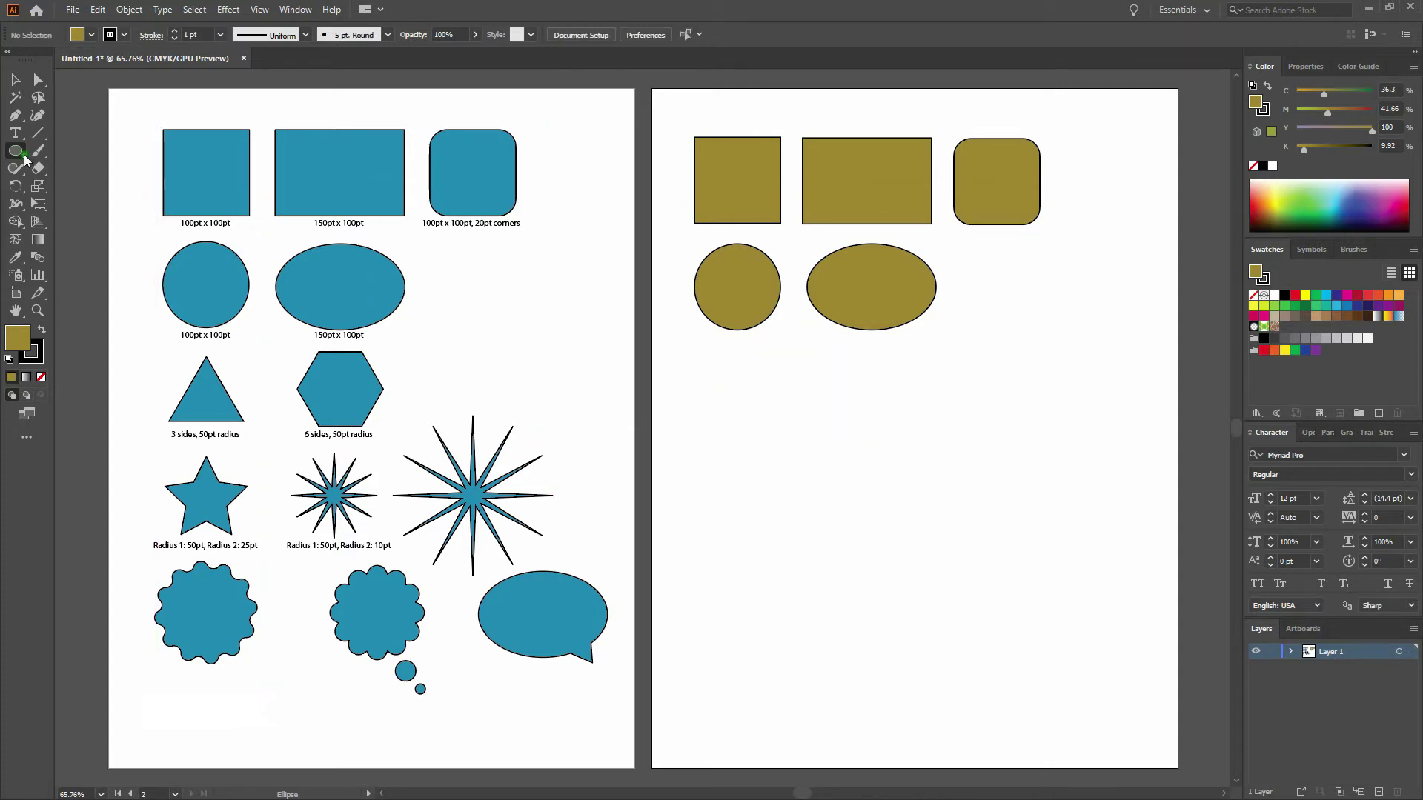
# Create a triangle with the Polygon tool below the gold circle, using 3 sides and a 50 pt radius, and delete it
pyautogui.moveTo(20, 154); pyautogui.dragTo(86, 203)
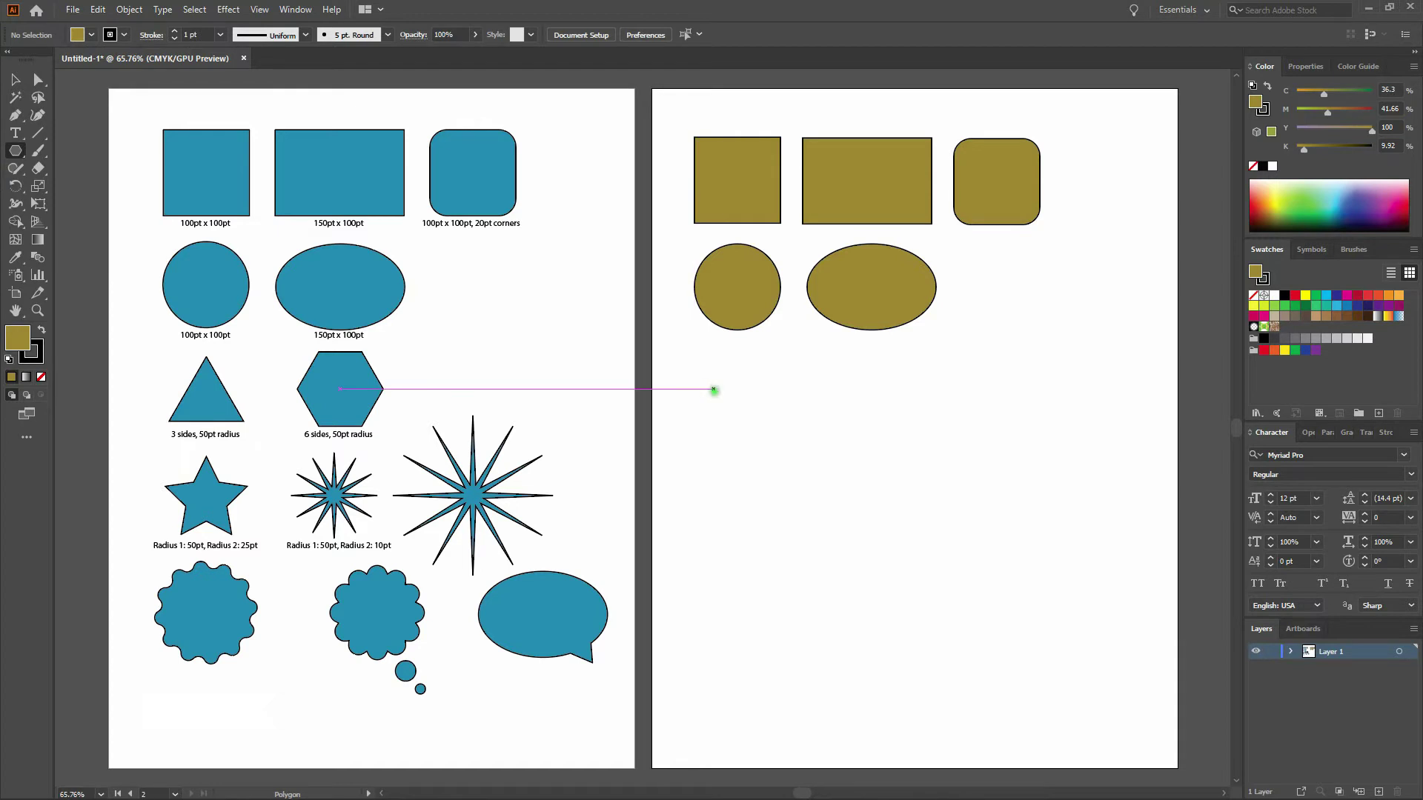
pyautogui.click(736, 399)
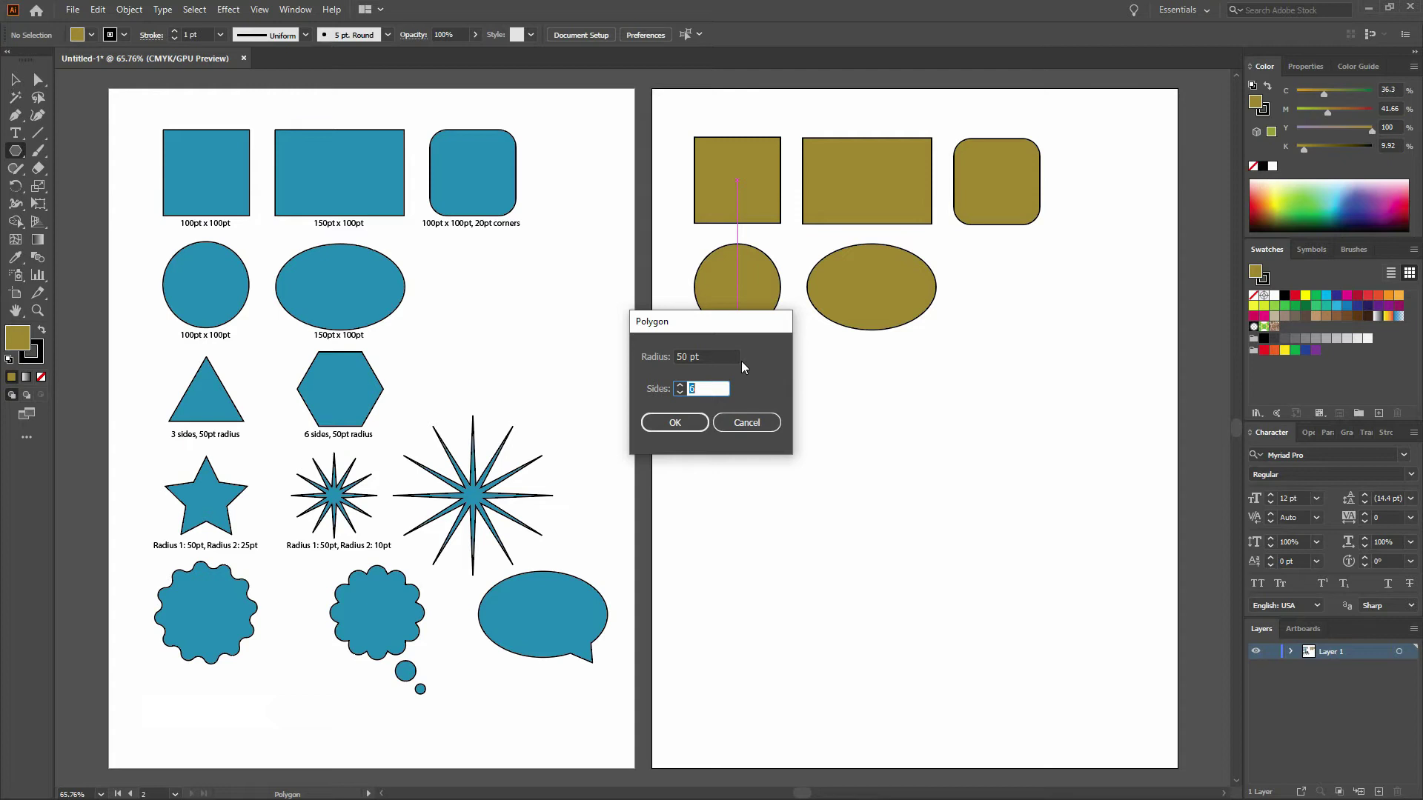
pyautogui.write('3')
pyautogui.click(674, 423)
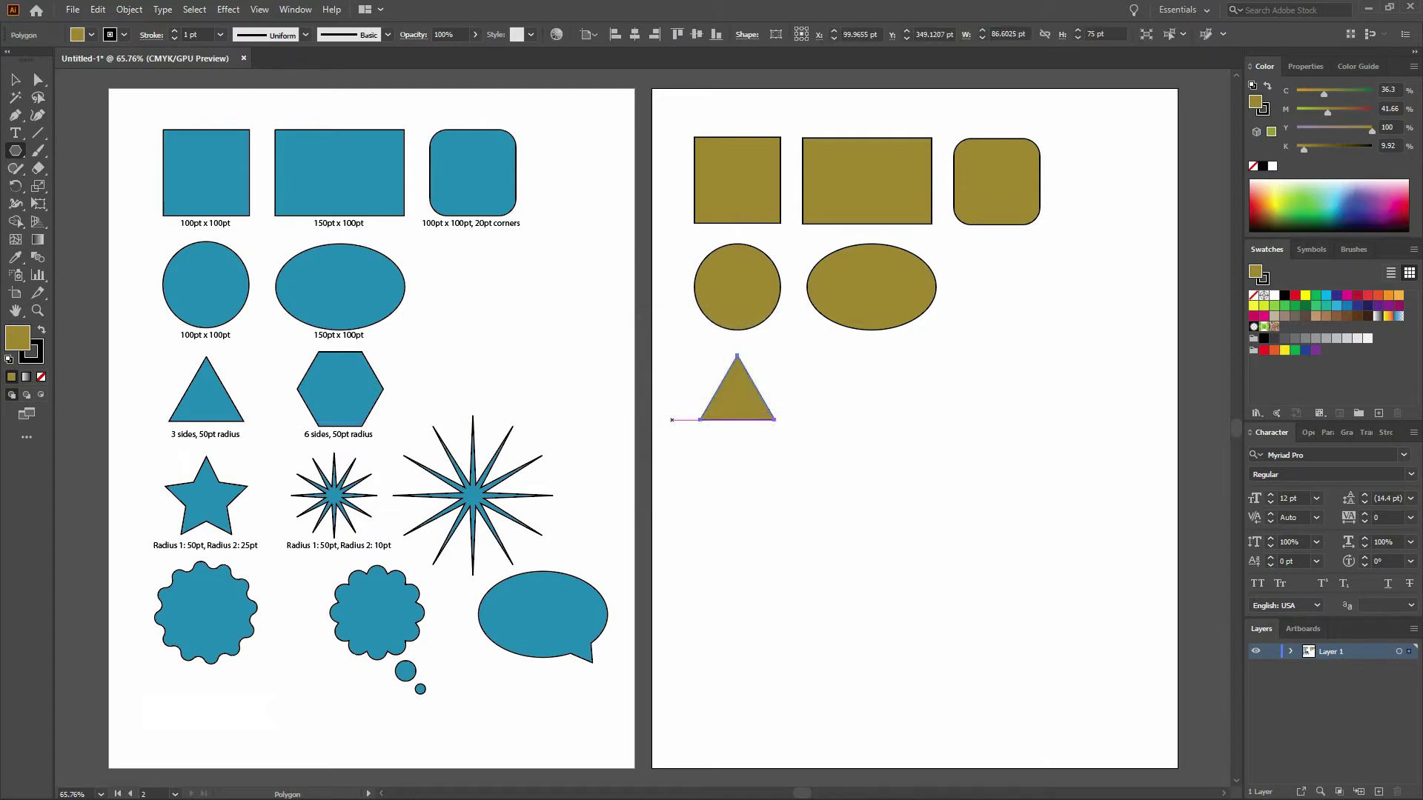
pyautogui.press('Delete')
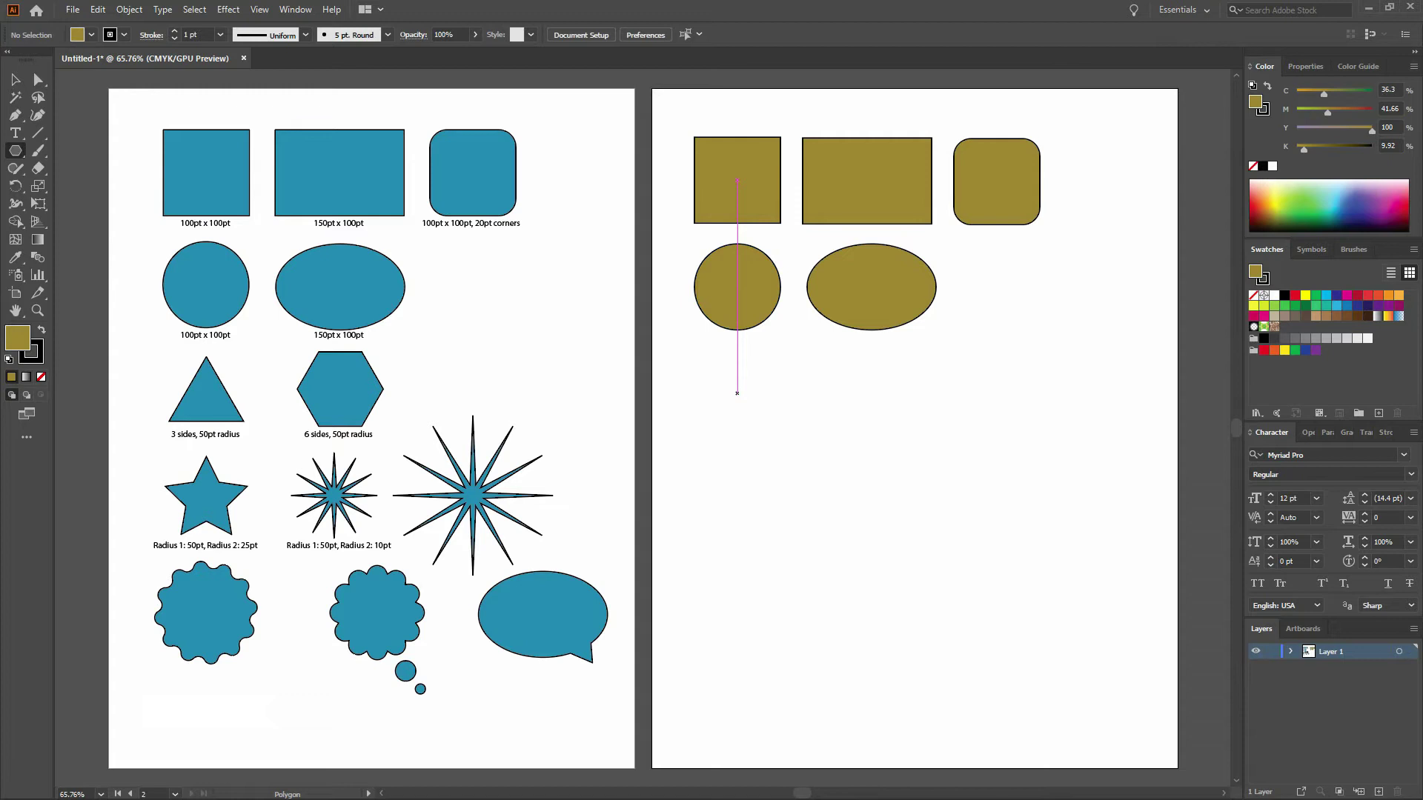
# Draw an upright triangle about 95 by 82 pt freehand below the gold circle and shift it slightly down and left
pyautogui.moveTo(738, 392); pyautogui.dragTo(756, 437)
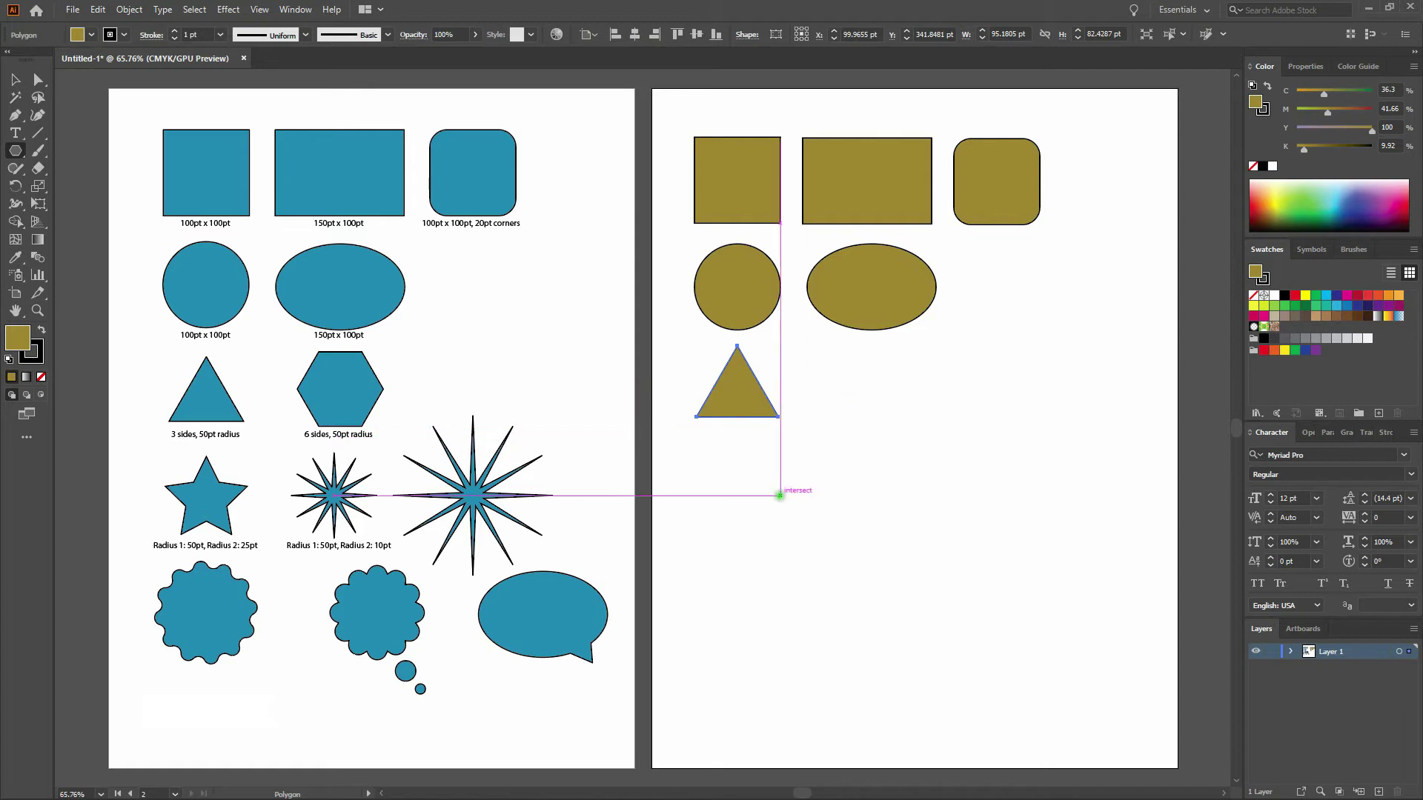
pyautogui.moveTo(745, 399); pyautogui.dragTo(739, 410)
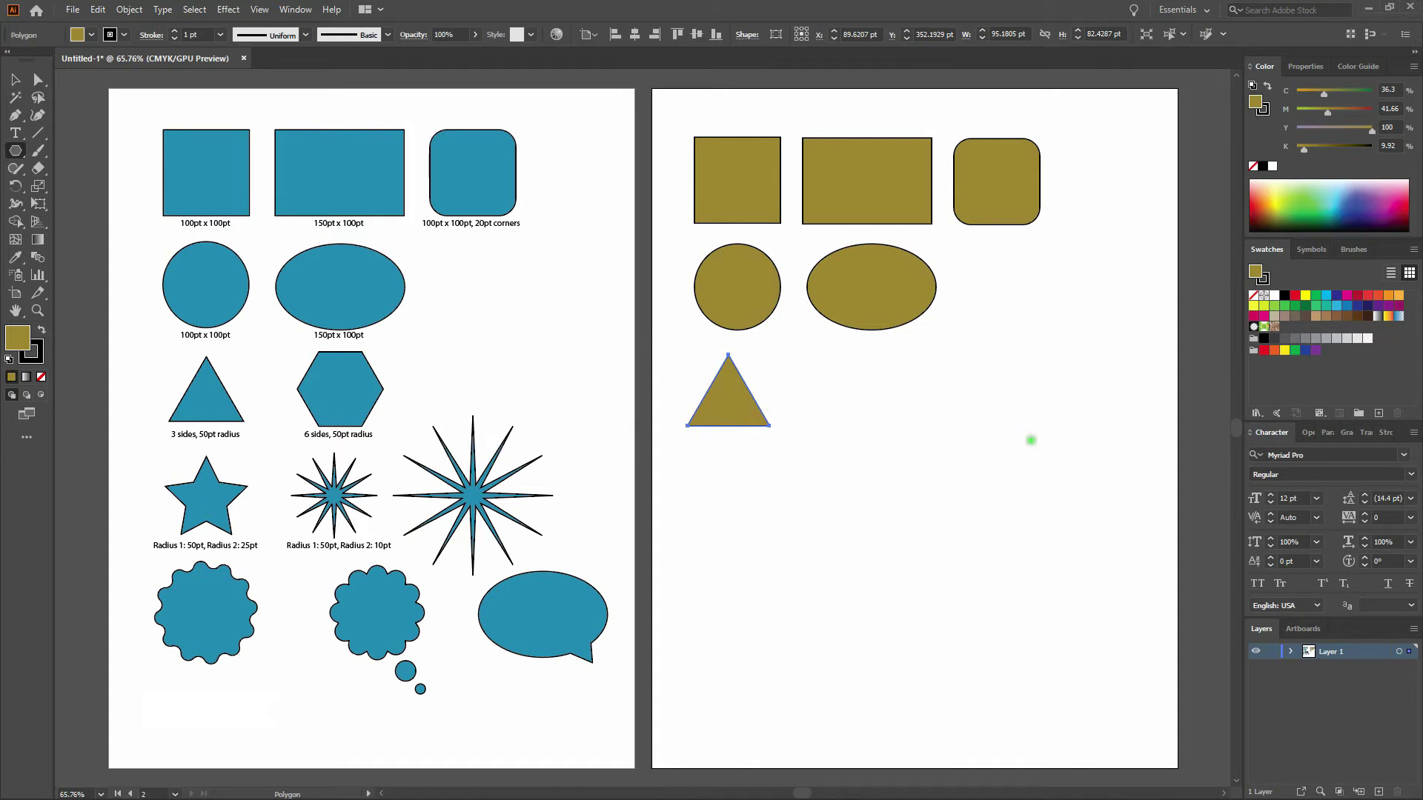
# Create a hexagon with 6 sides and a 50 pt radius below the gold ellipse, and align it with the triangle
pyautogui.click(871, 394)
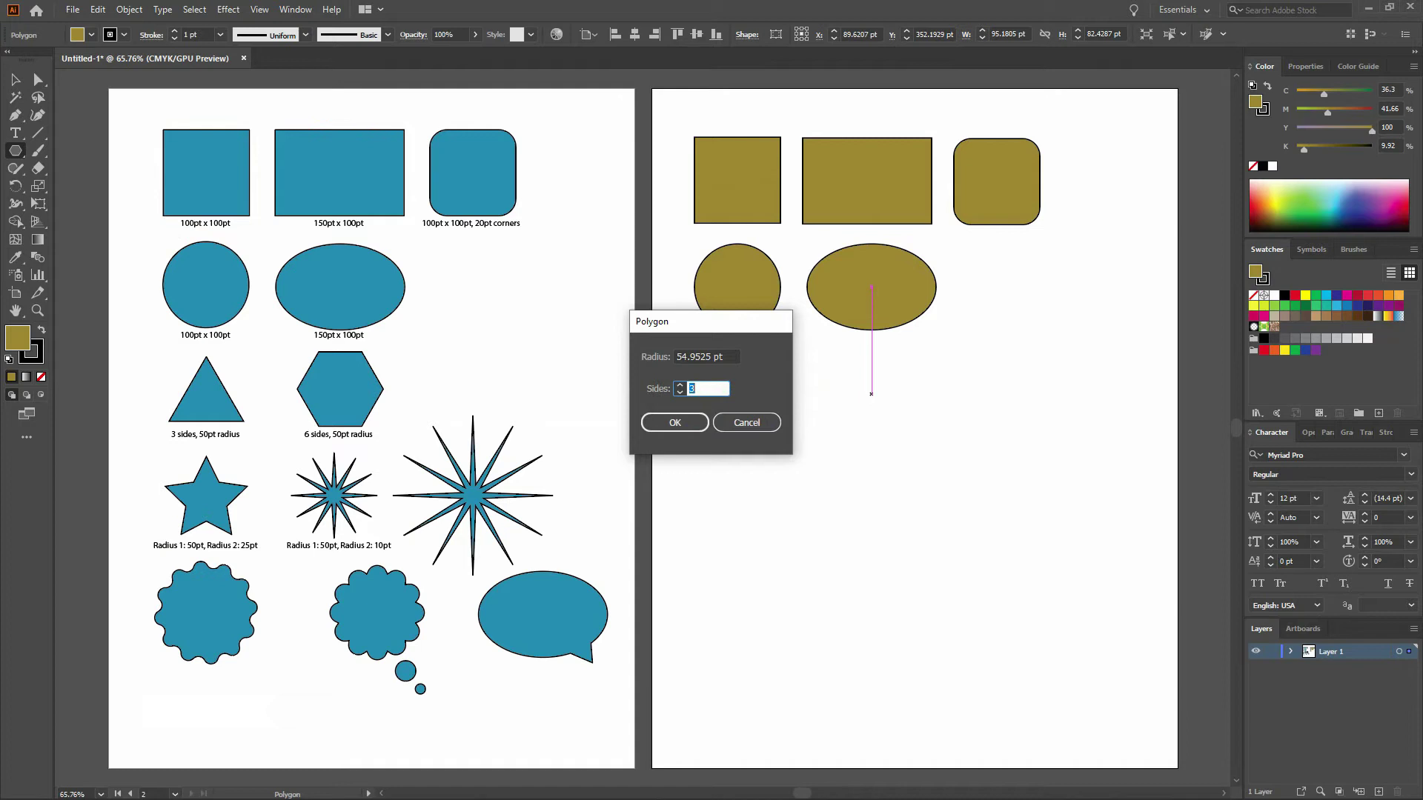
pyautogui.write('6')
pyautogui.hotkey('shift', 'Tab')
pyautogui.write('50')
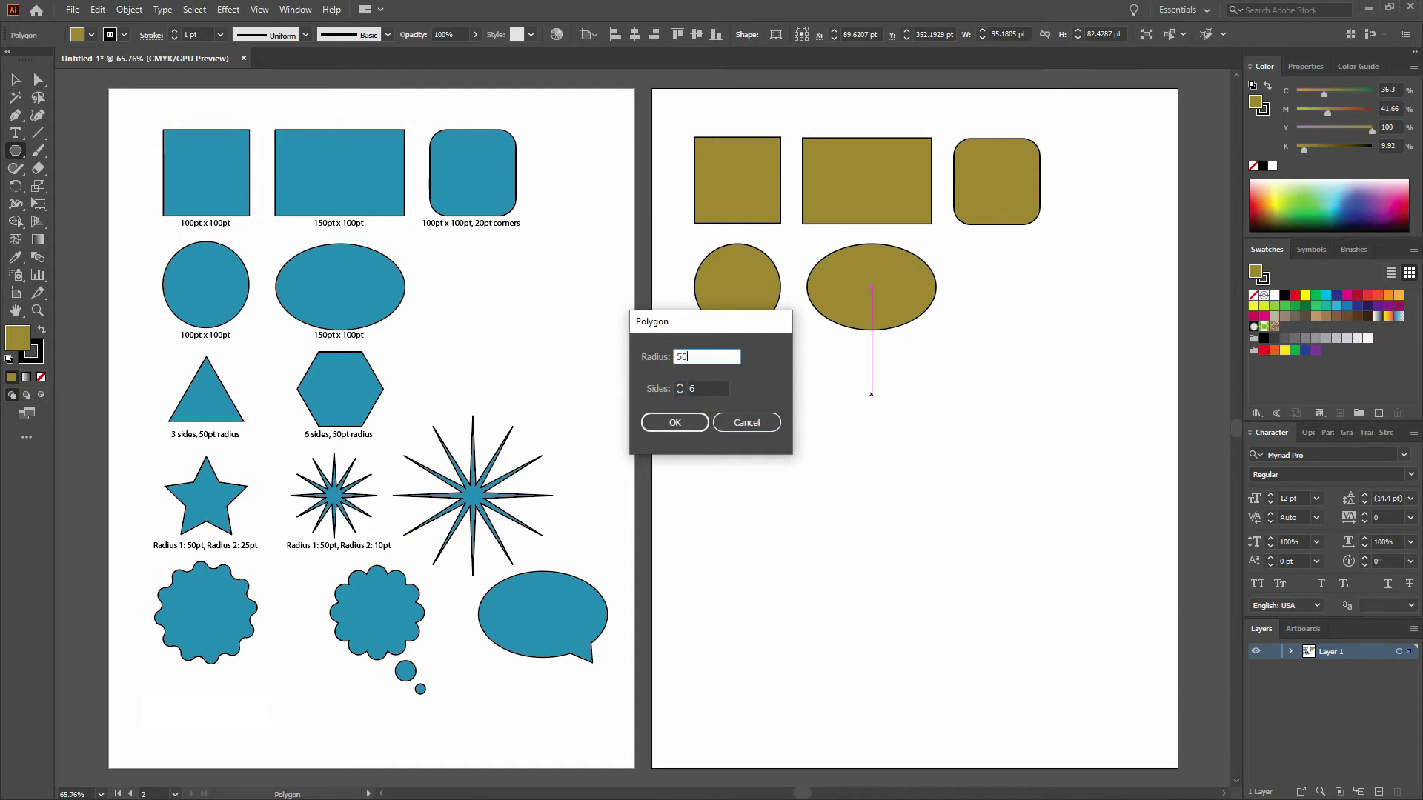
pyautogui.click(677, 424)
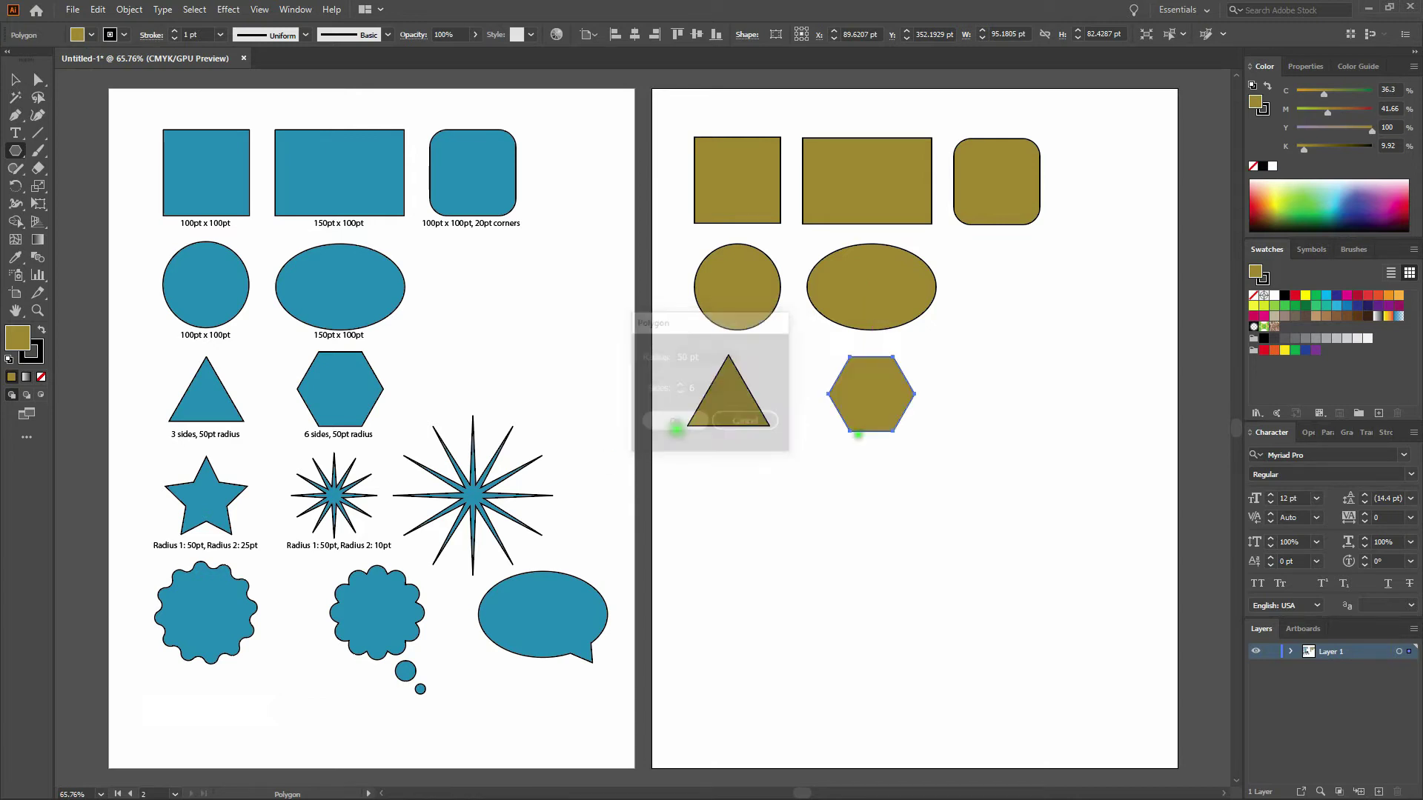
pyautogui.moveTo(887, 388); pyautogui.dragTo(877, 404)
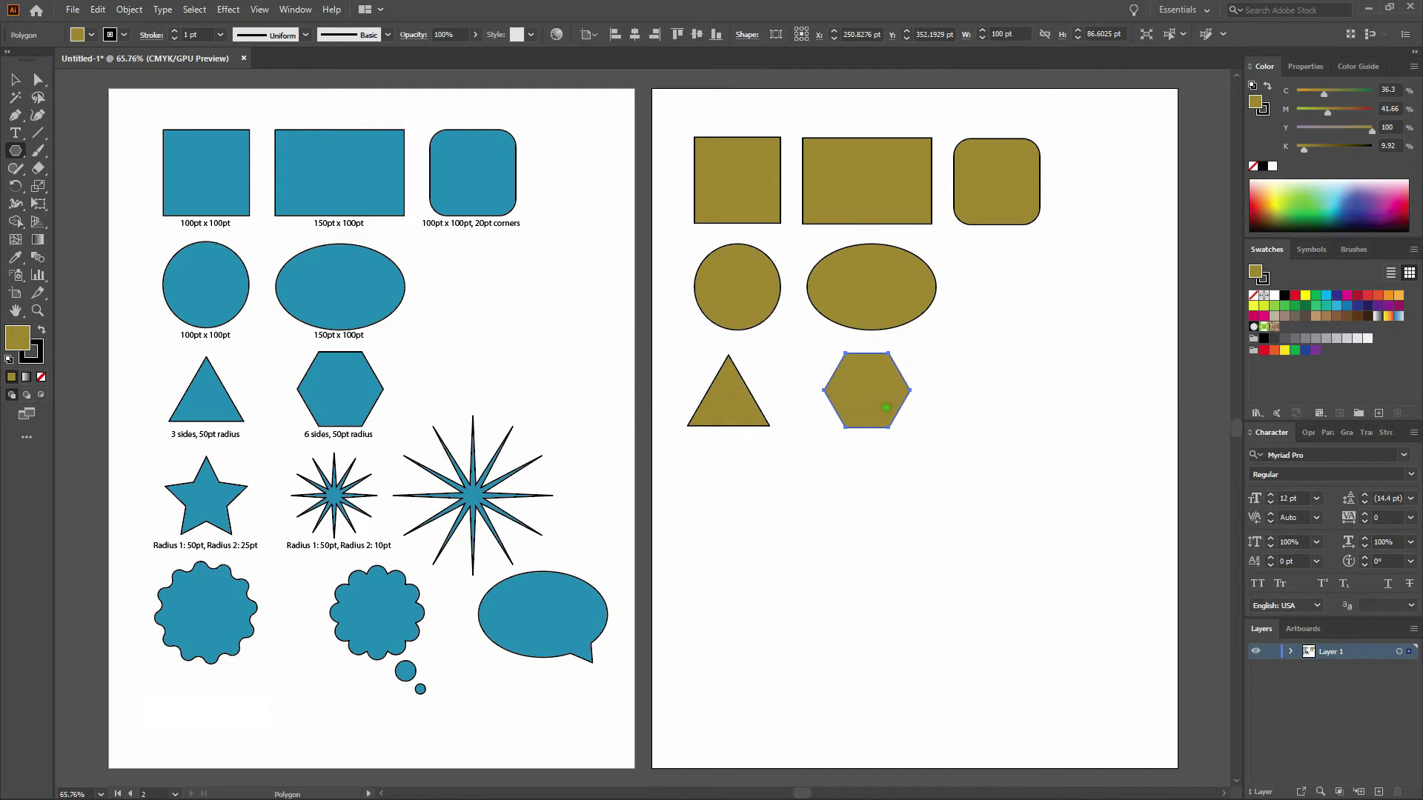
# Draw a second hexagon about 98 by 85 pt freehand beside the first gold one, and delete it
pyautogui.moveTo(948, 352)
pyautogui.mouseDown()
pyautogui.moveTo(970, 387)
pyautogui.moveTo(949, 363)
pyautogui.moveTo(948, 399)
pyautogui.moveTo(961, 393)
pyautogui.mouseUp()
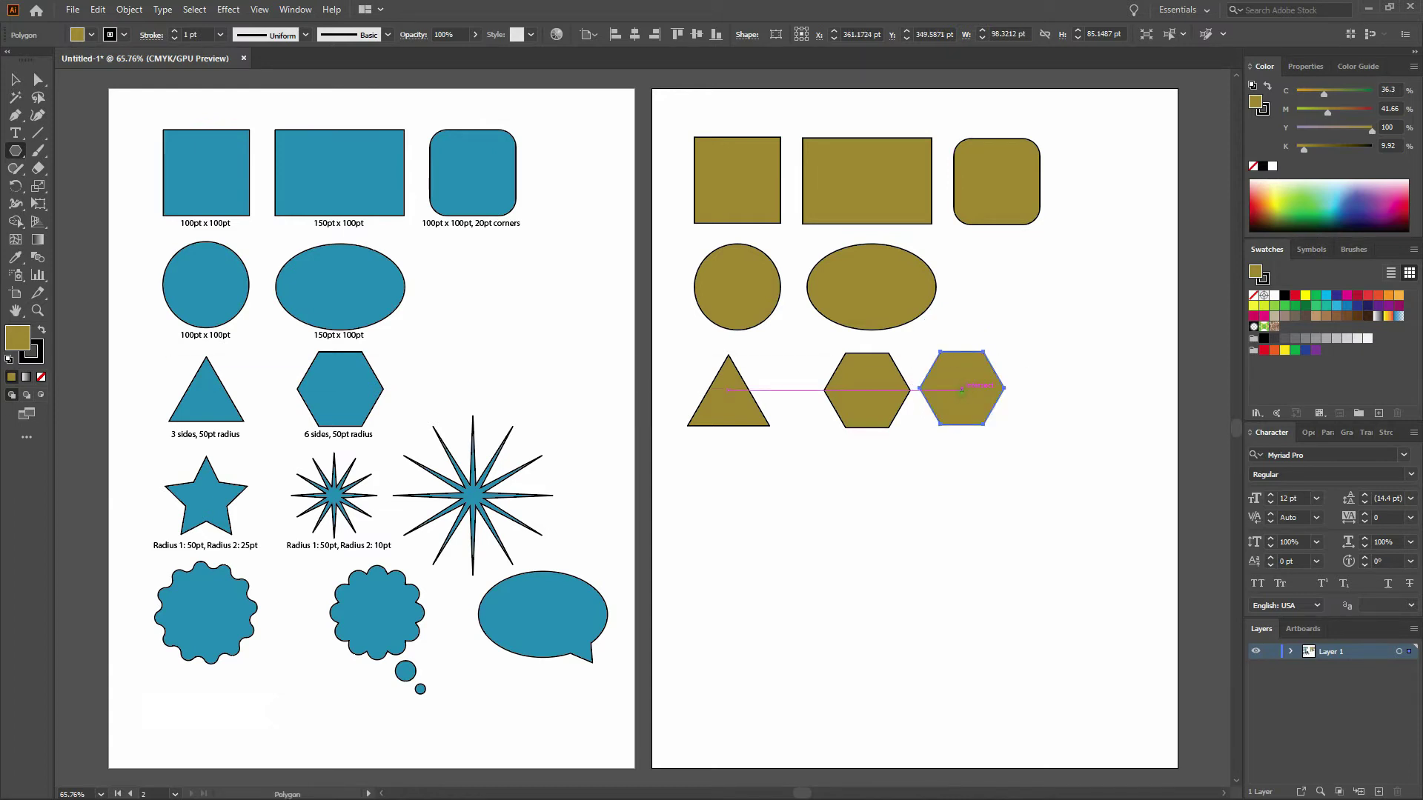
pyautogui.press('Delete')
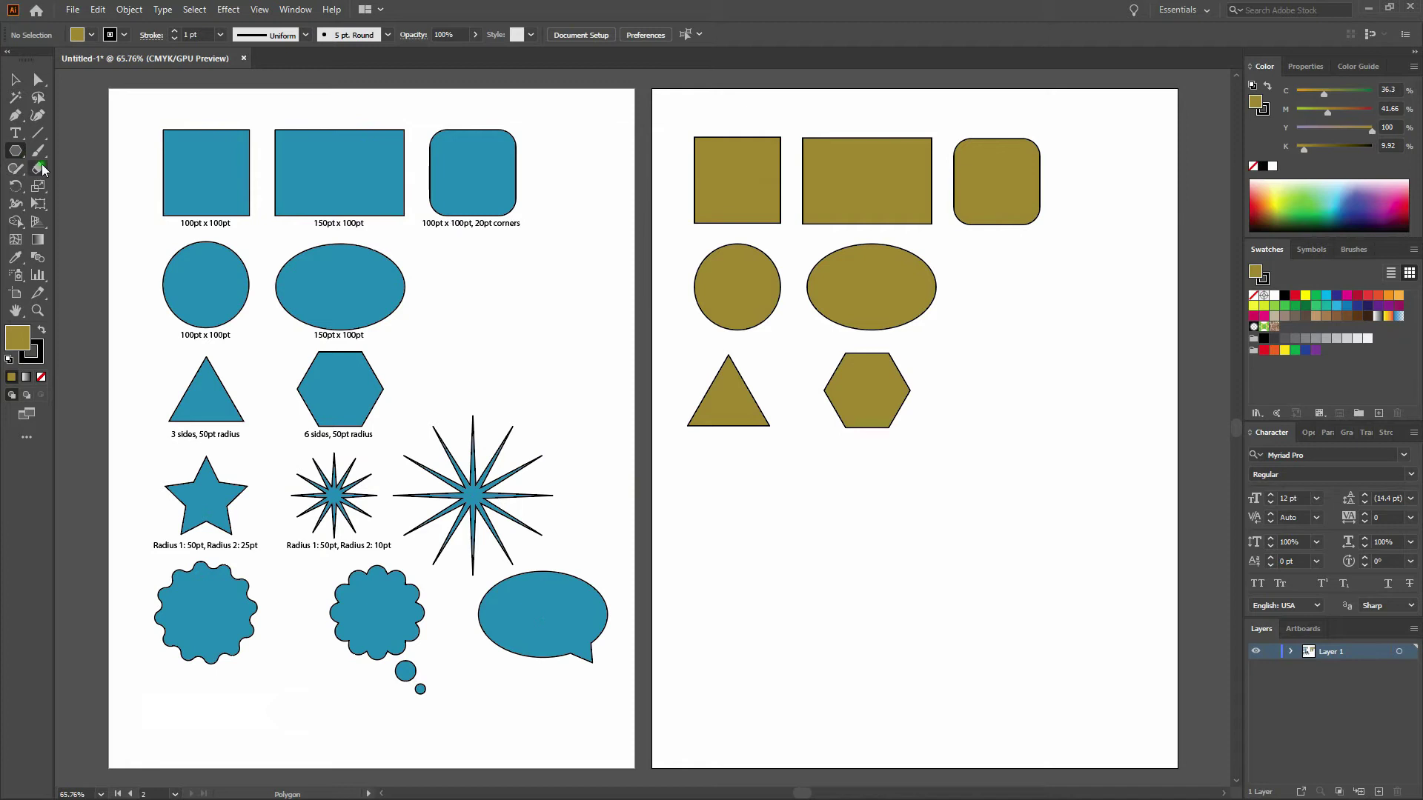
# Create a 5-point star with the Star tool below the gold triangle, using radii of 25 pt and 50 pt, and delete it
pyautogui.moveTo(18, 153); pyautogui.dragTo(90, 224)
pyautogui.click(729, 501)
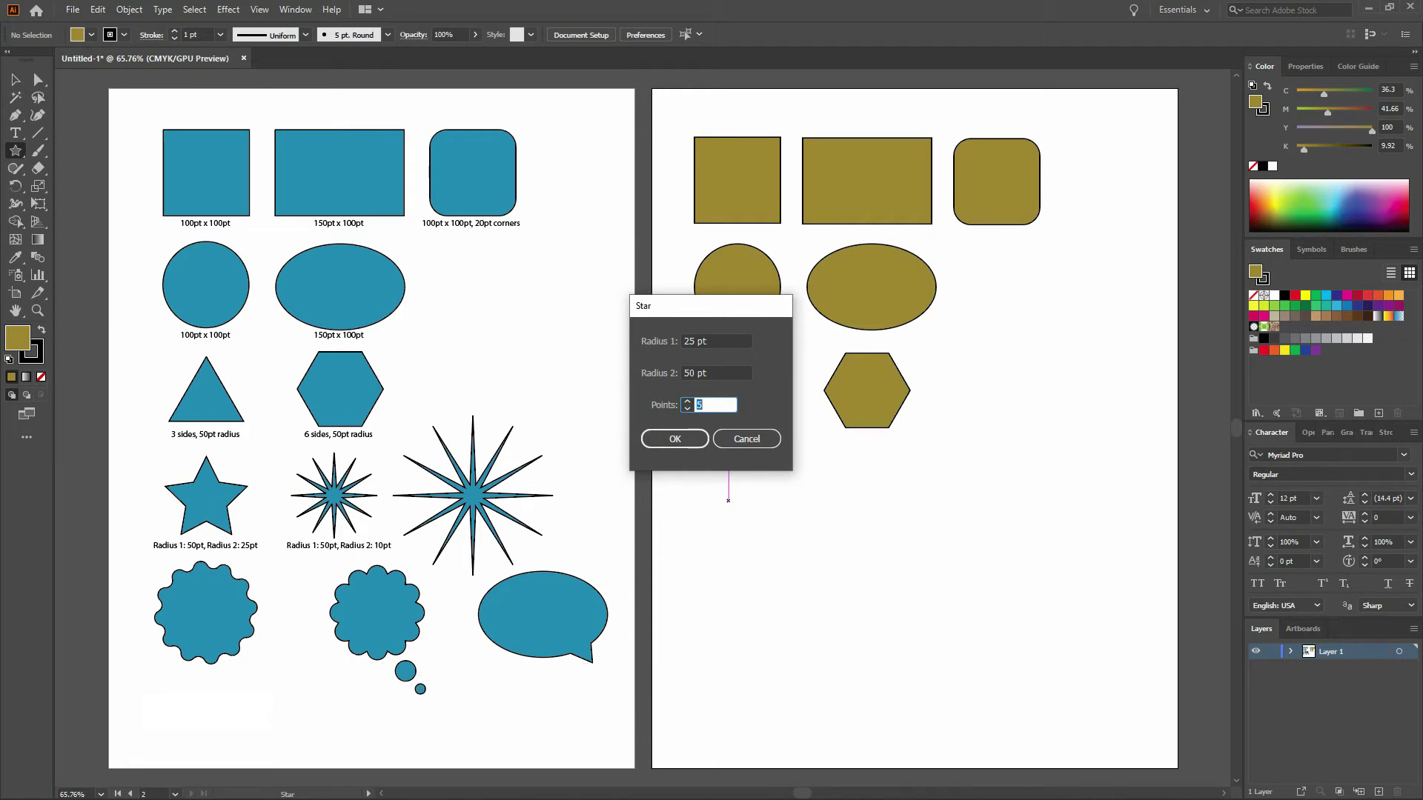
pyautogui.moveTo(713, 310); pyautogui.dragTo(1141, 308)
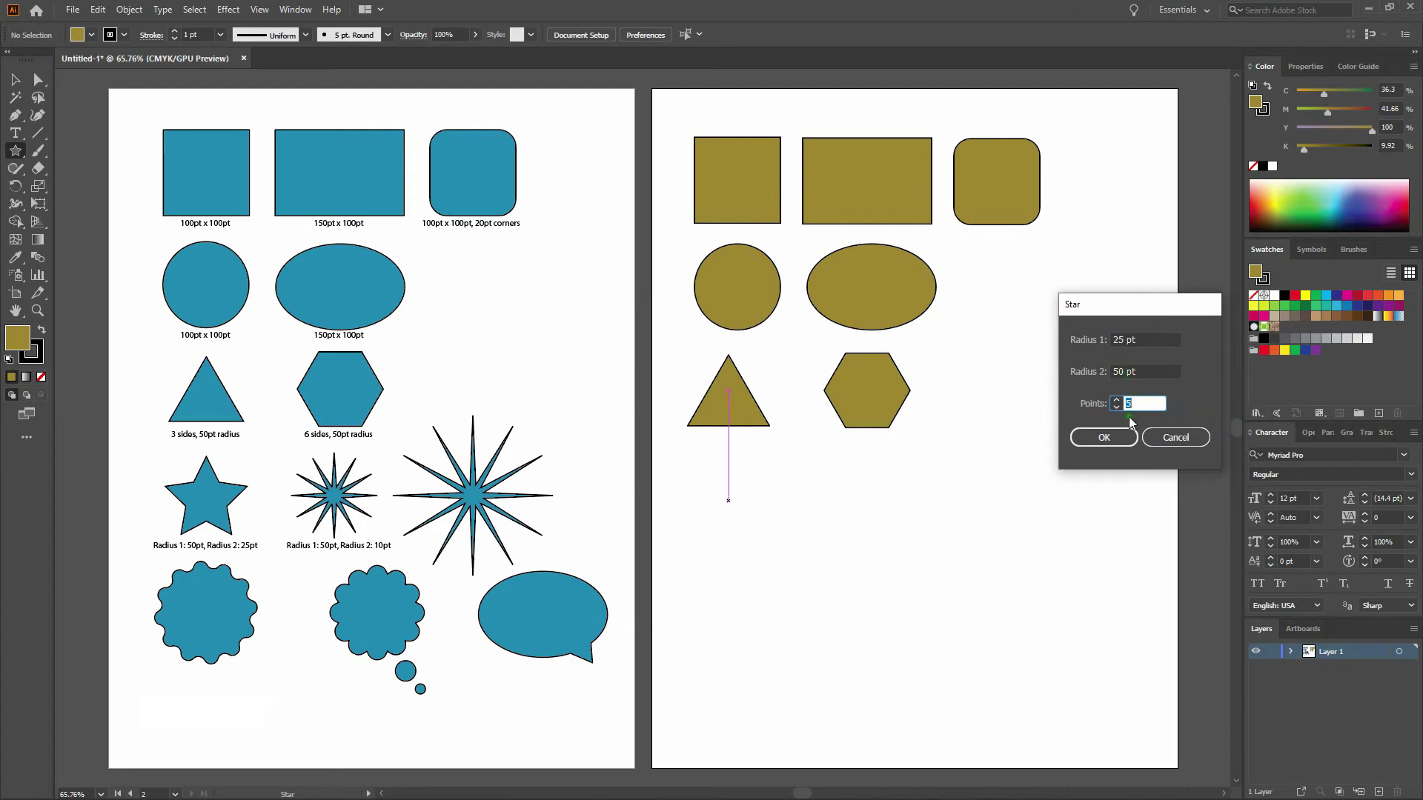
pyautogui.click(1119, 437)
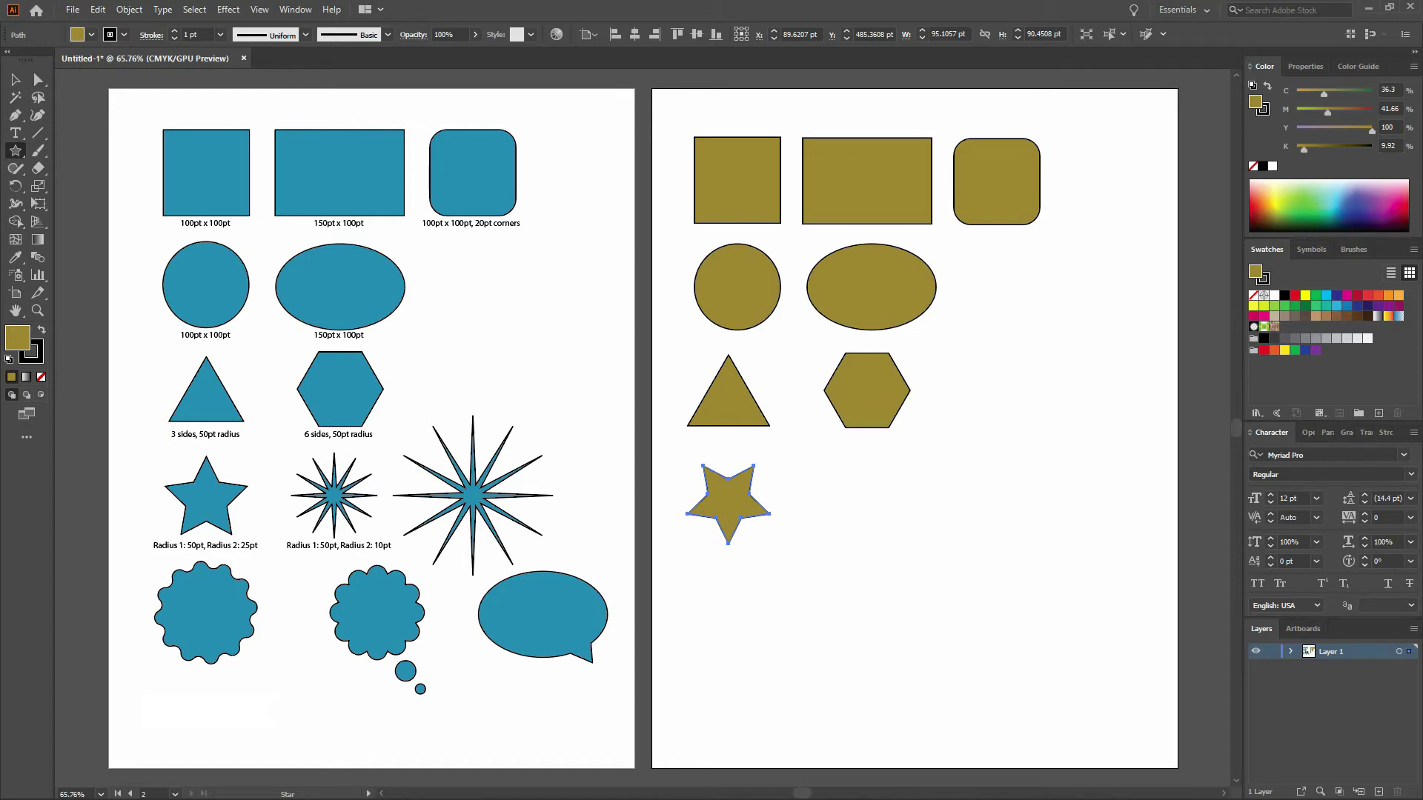
pyautogui.press('Delete')
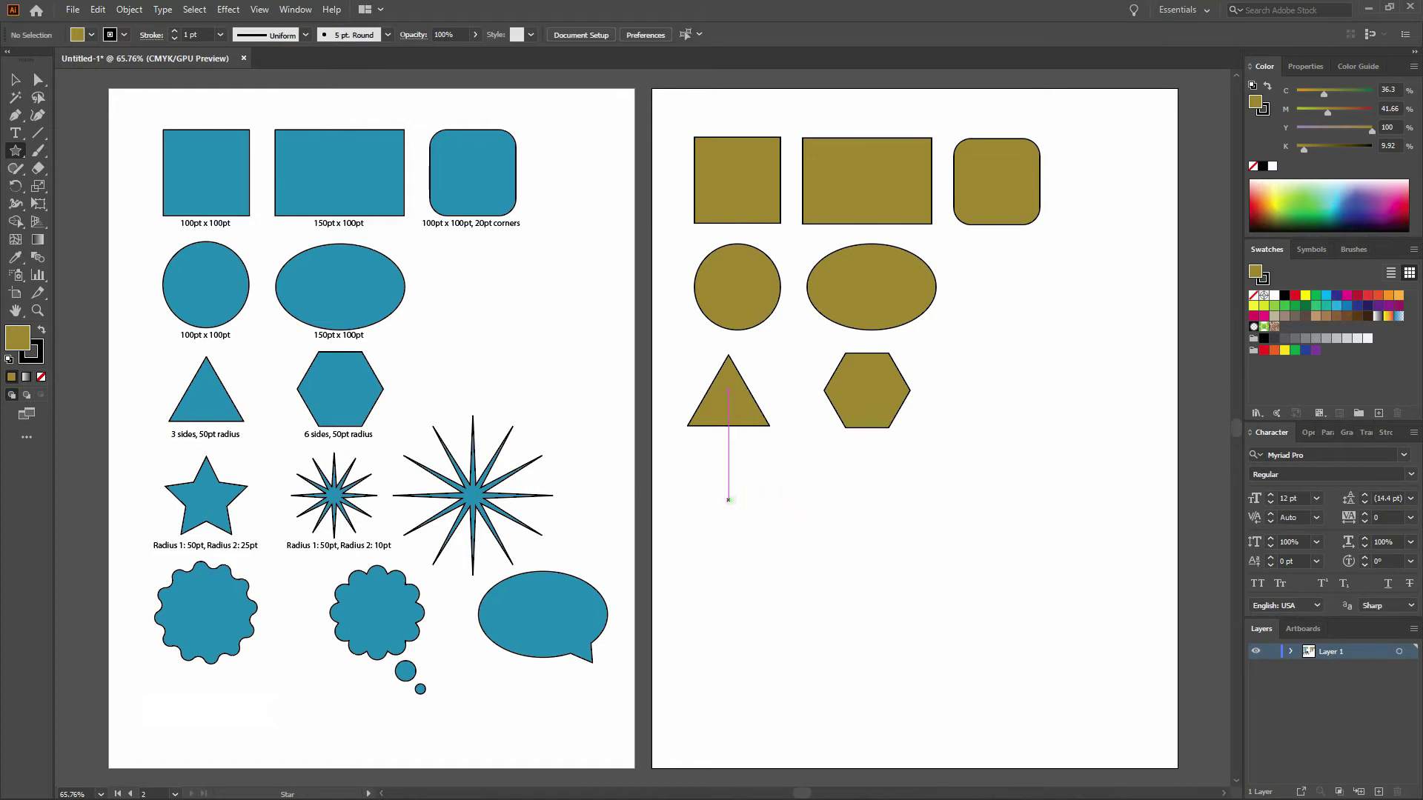
# Create a 5-point star below the gold triangle with Radius 1 of 50 pt and Radius 2 of 25 pt
pyautogui.click(728, 500)
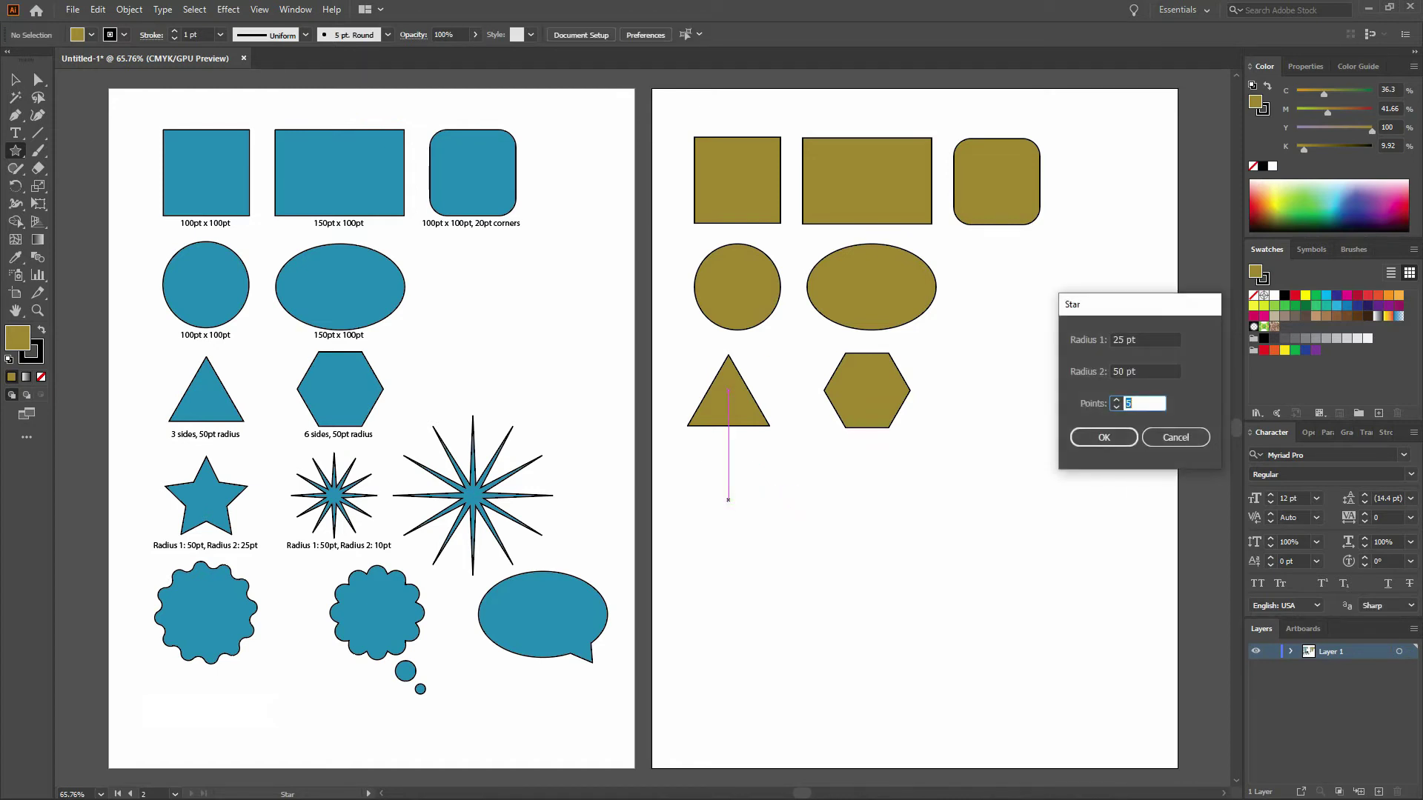
pyautogui.hotkey('shift', 'Tab')
pyautogui.hotkey('shift', 'Tab')
pyautogui.write('50')
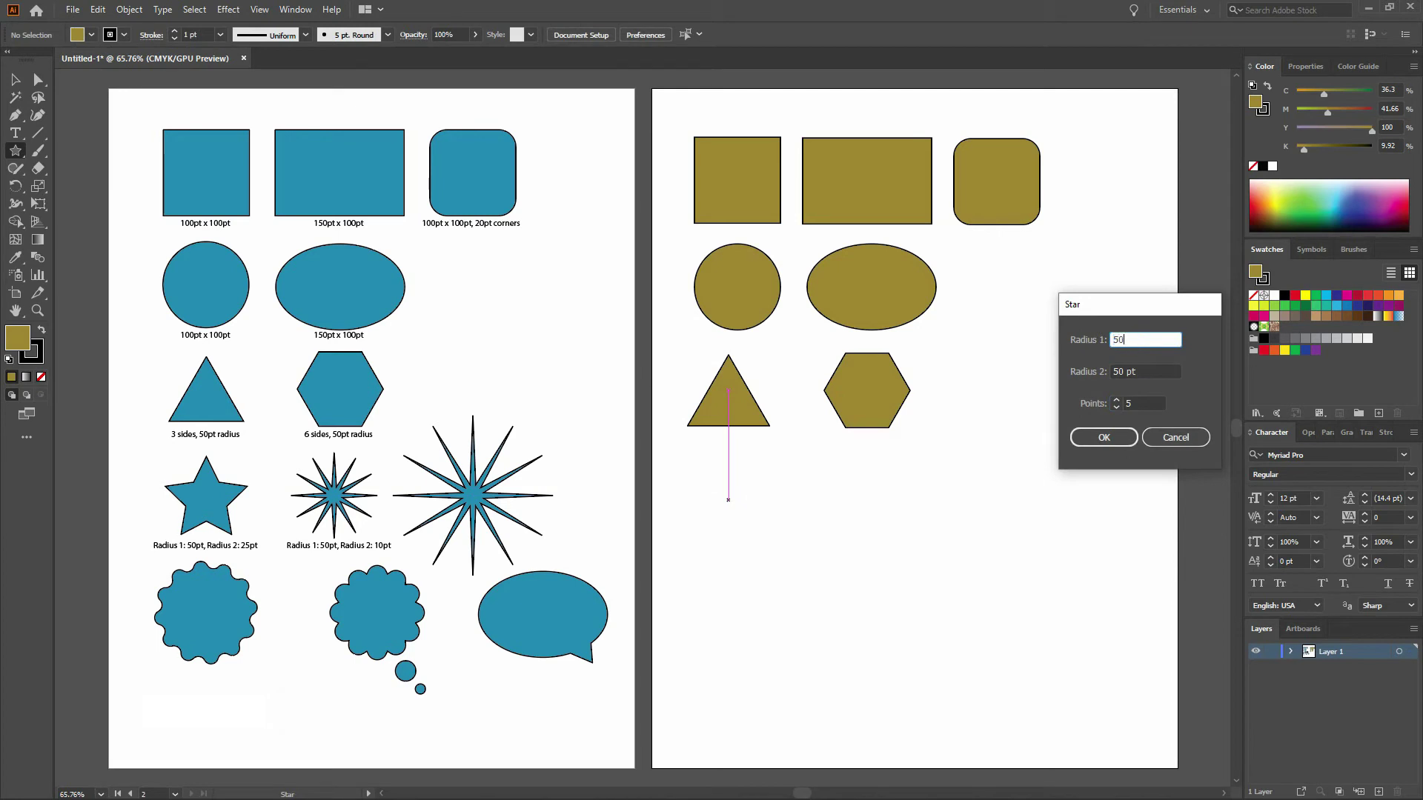
pyautogui.press('Tab')
pyautogui.write('25')
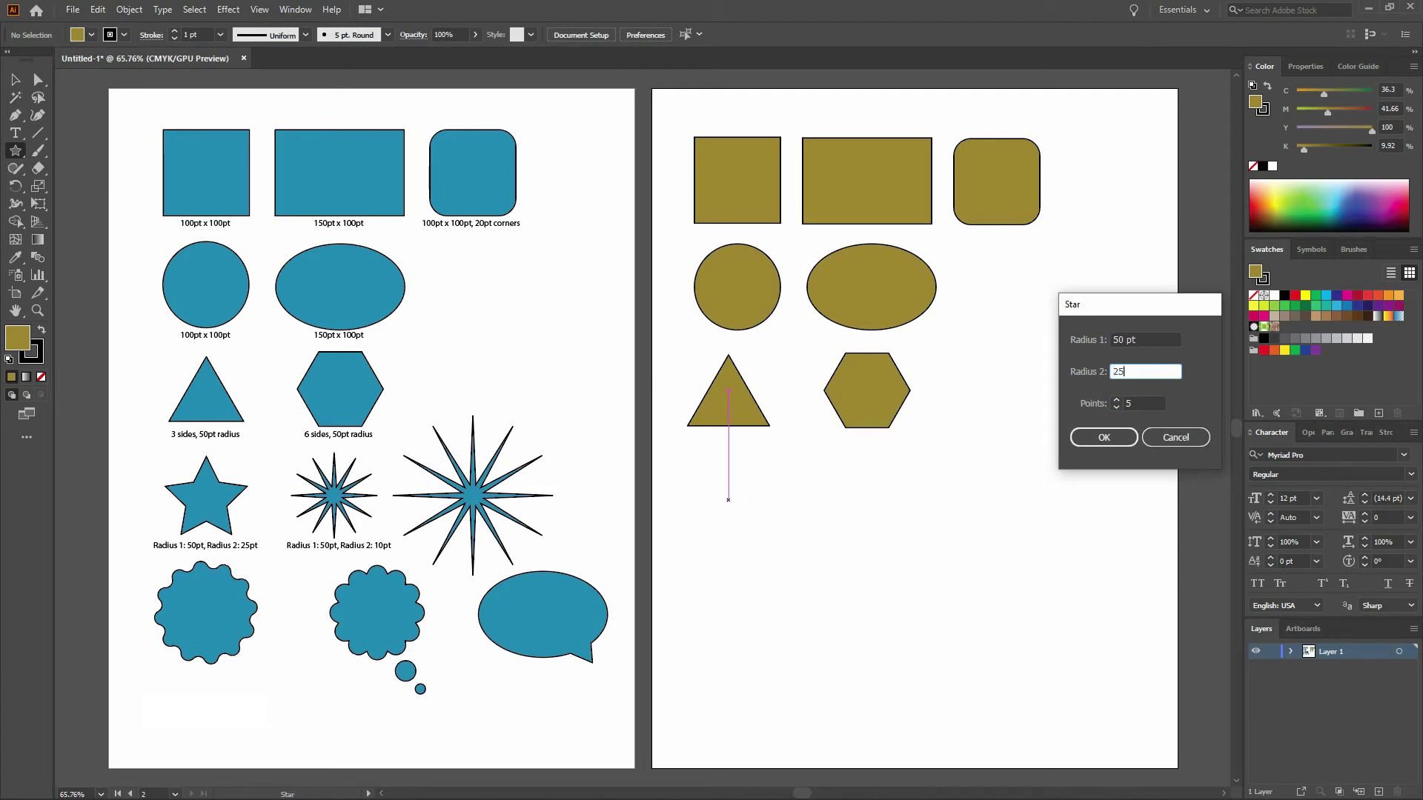
pyautogui.press('Return')
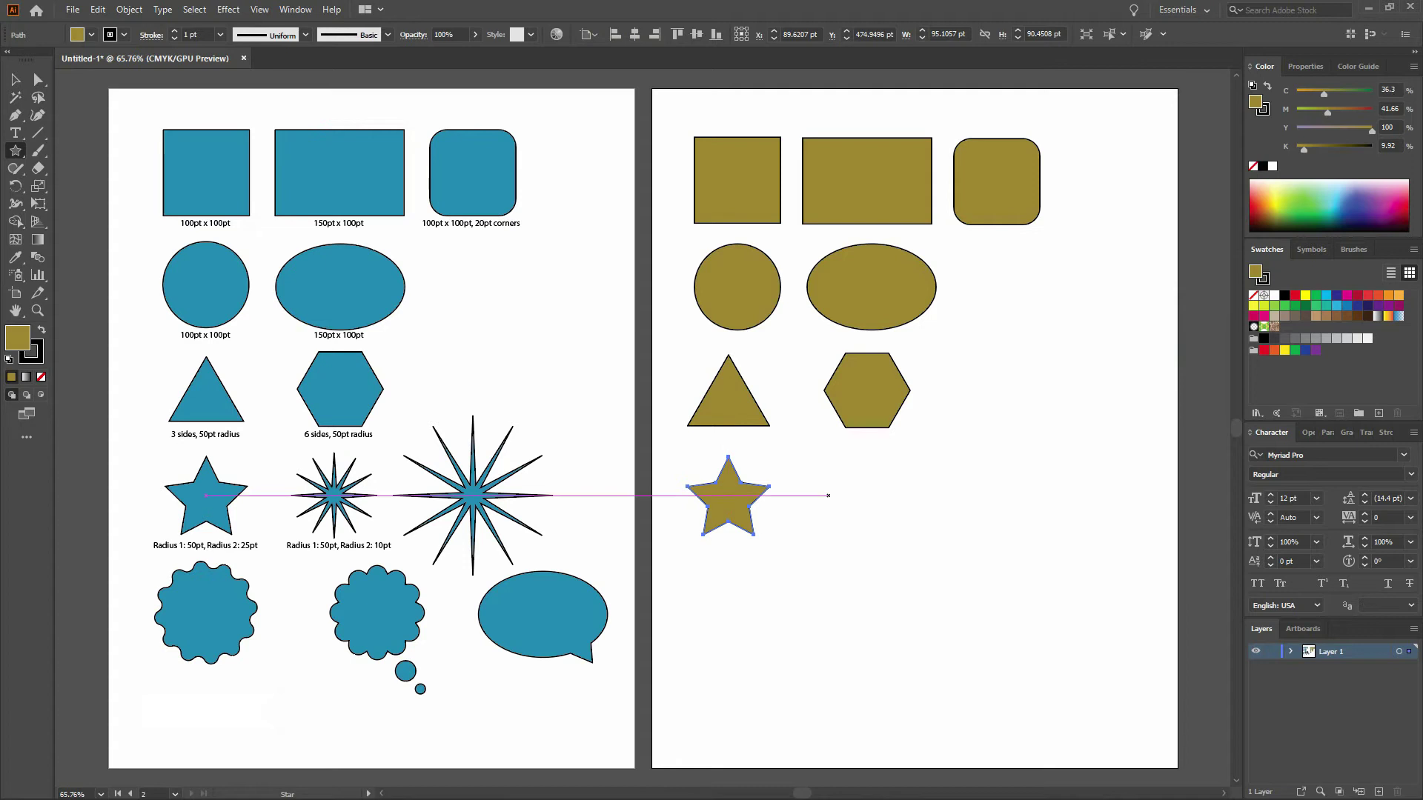
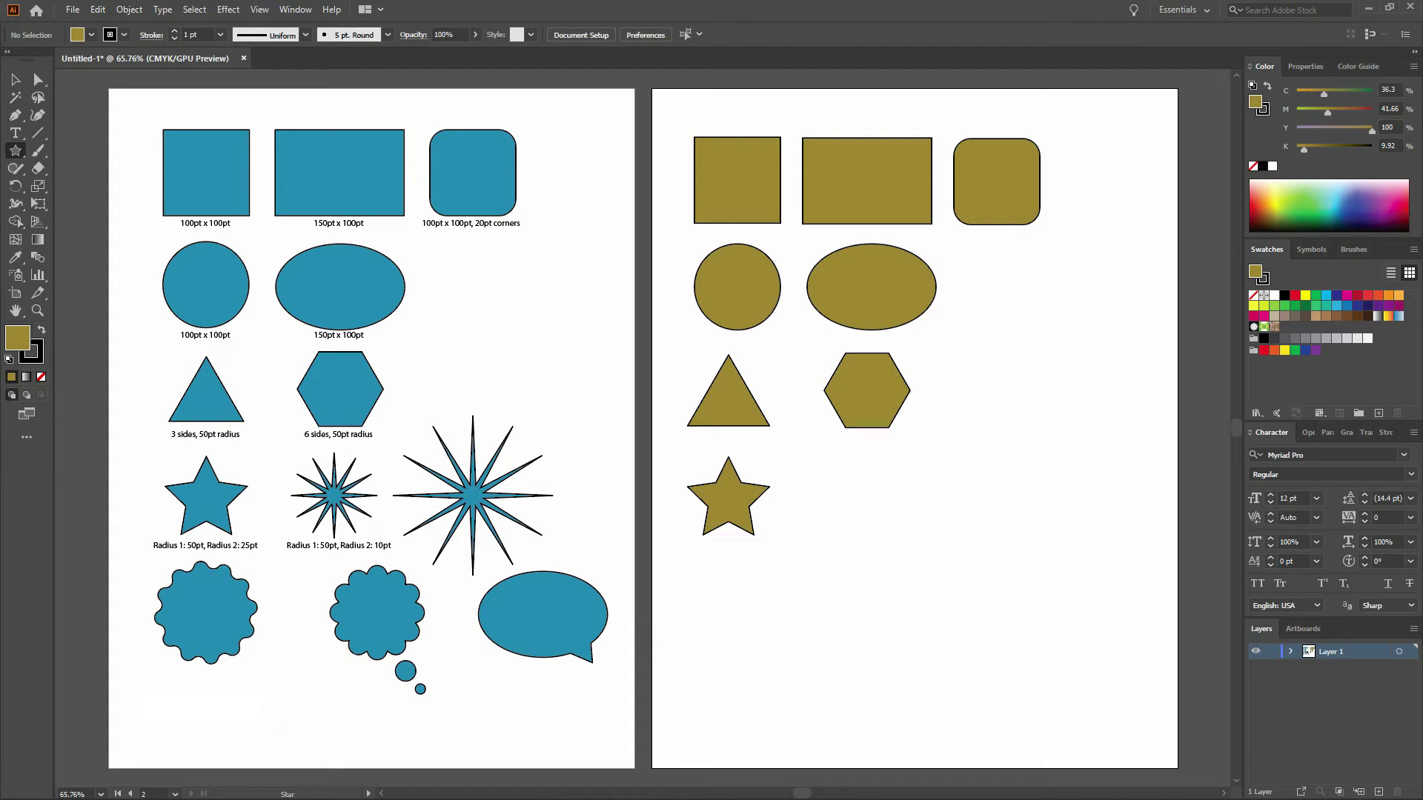
# Create a 12-point star beside the five-point gold star with Radius 1 of 50 pt and Radius 2 of 10 pt
pyautogui.click(854, 503)
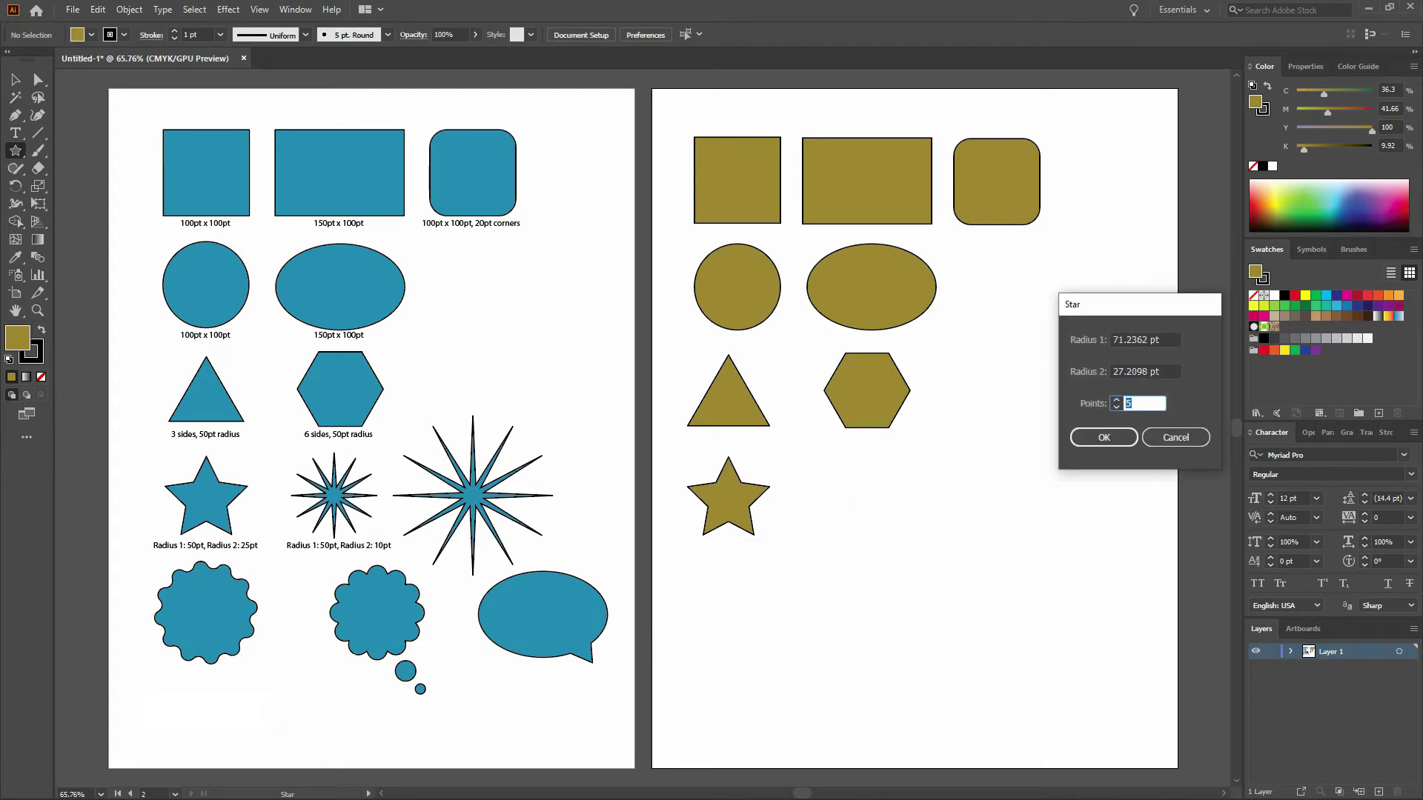
pyautogui.write('12')
pyautogui.hotkey('shift', 'Tab')
pyautogui.hotkey('shift', 'Tab')
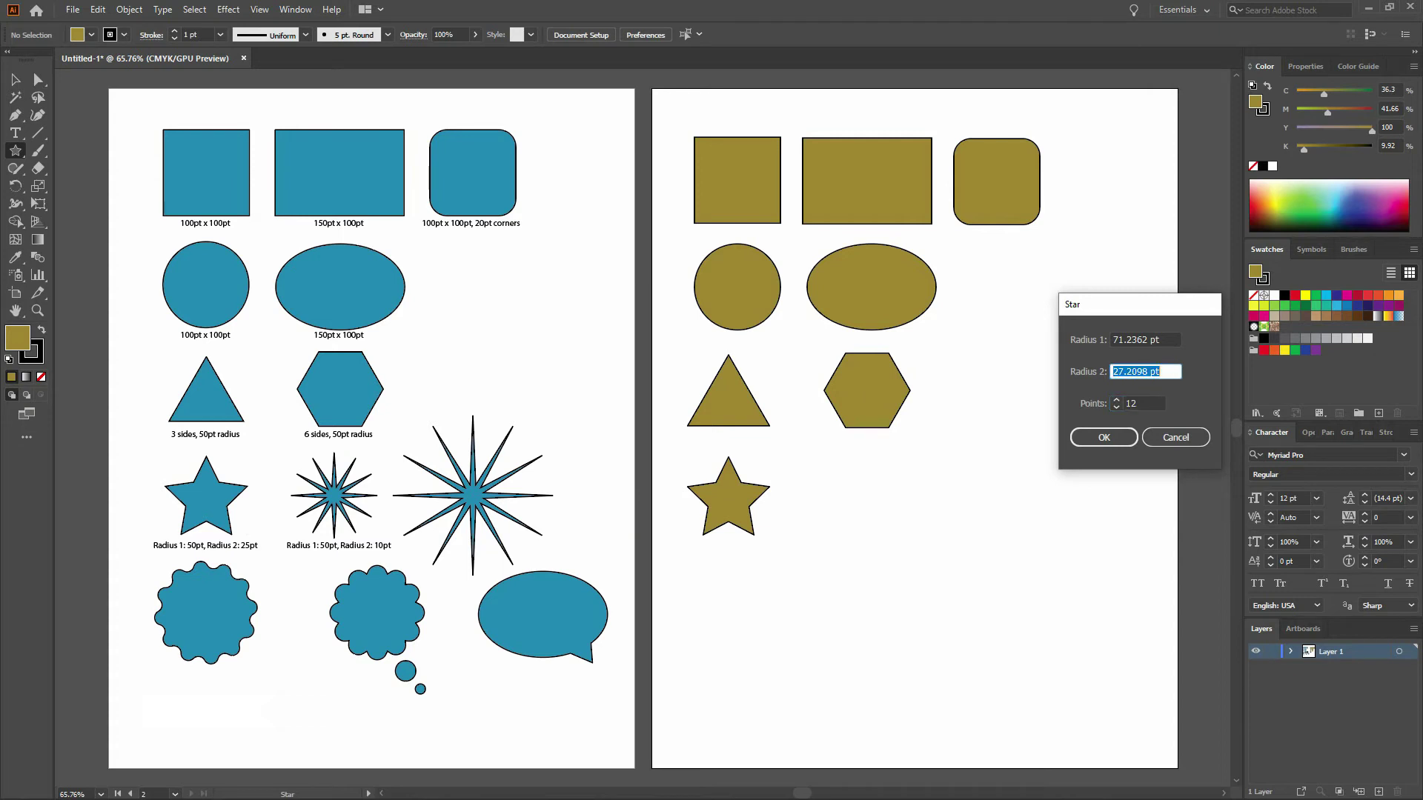
pyautogui.write('50')
pyautogui.press('Tab')
pyautogui.write('10')
pyautogui.press('Return')
pyautogui.press('a')
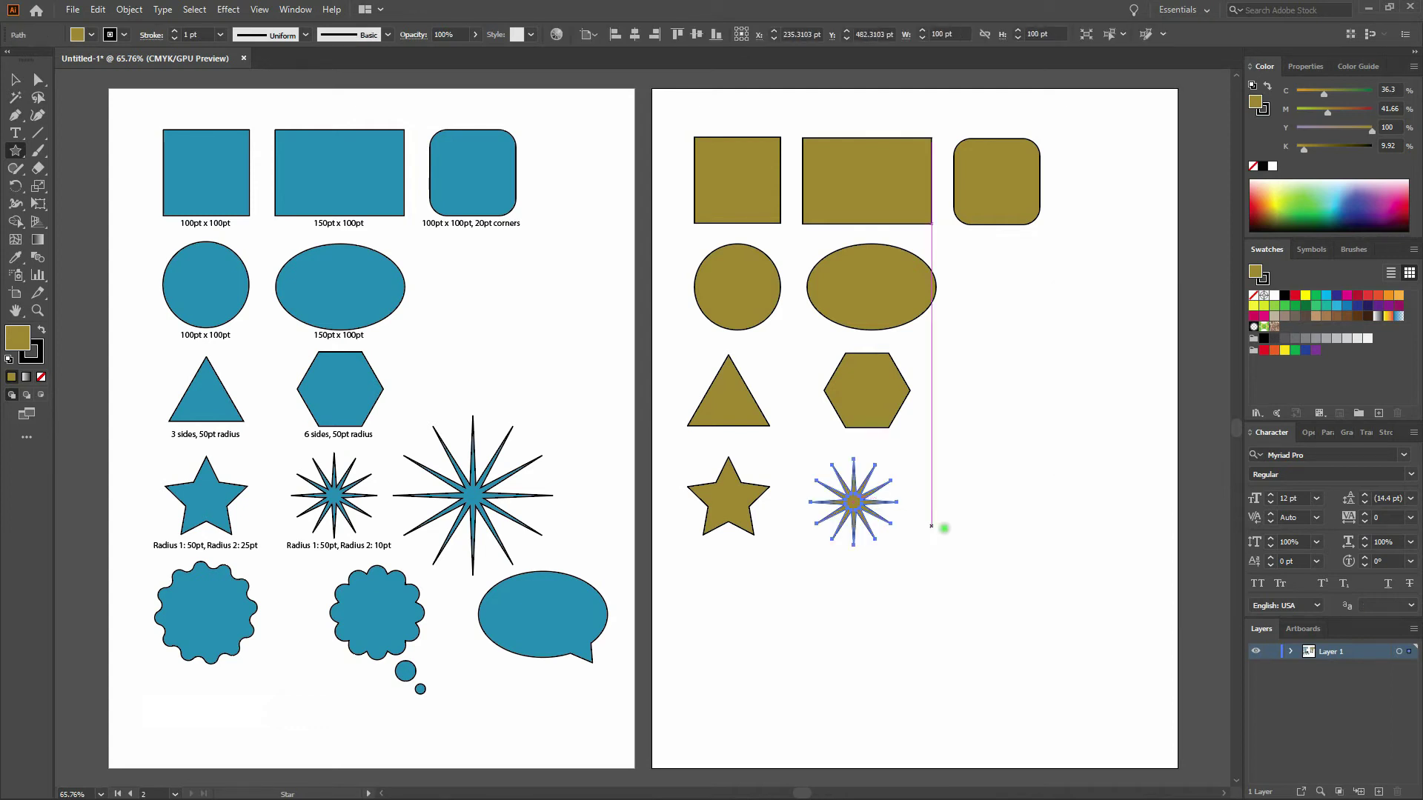
pyautogui.click(1005, 501)
pyautogui.moveTo(854, 499); pyautogui.dragTo(853, 499)
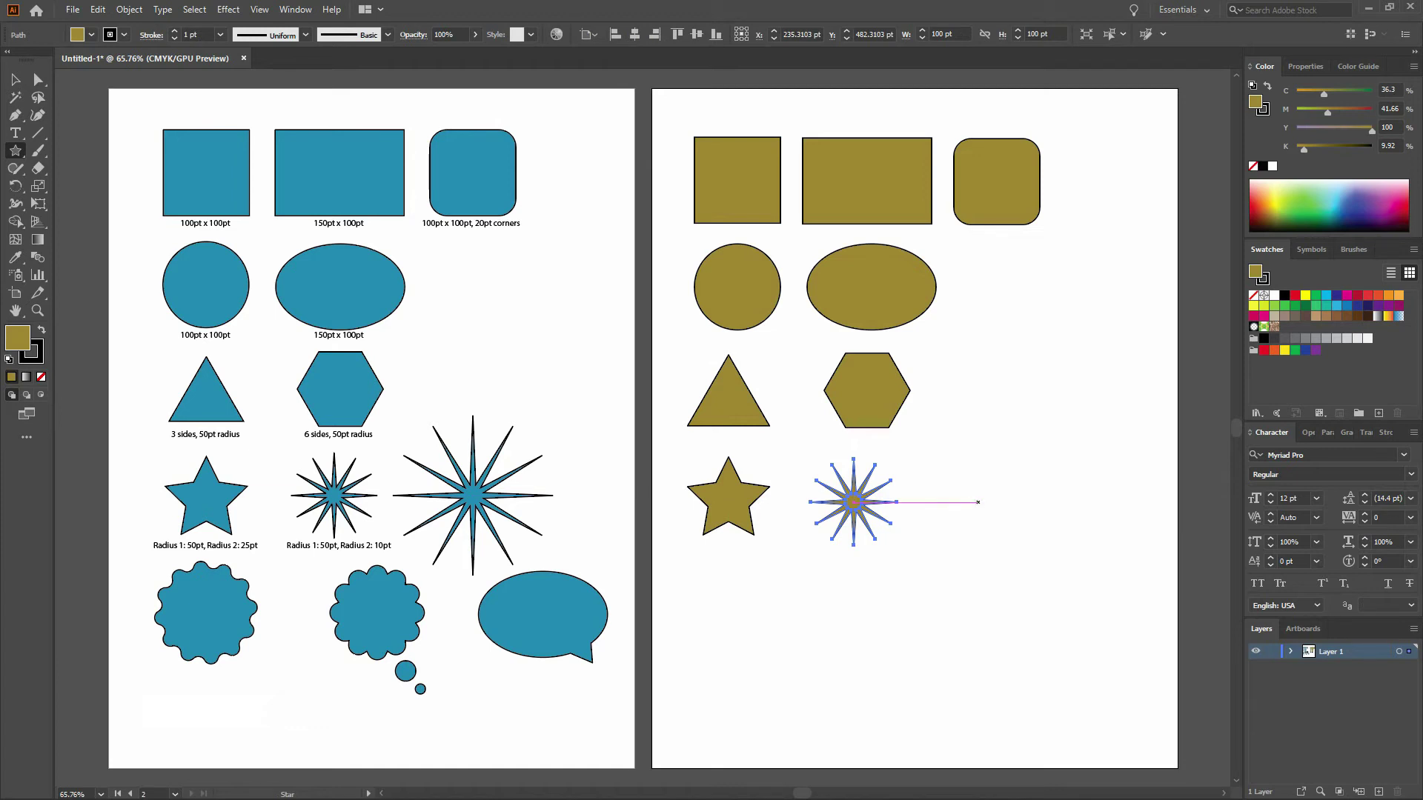
# Draw a 12-point star about 92 pt wide freehand beside the gold 12-point star, and undo it
pyautogui.hotkey('ctrl', 'shift', 'a')
pyautogui.moveTo(954, 502); pyautogui.dragTo(957, 514)
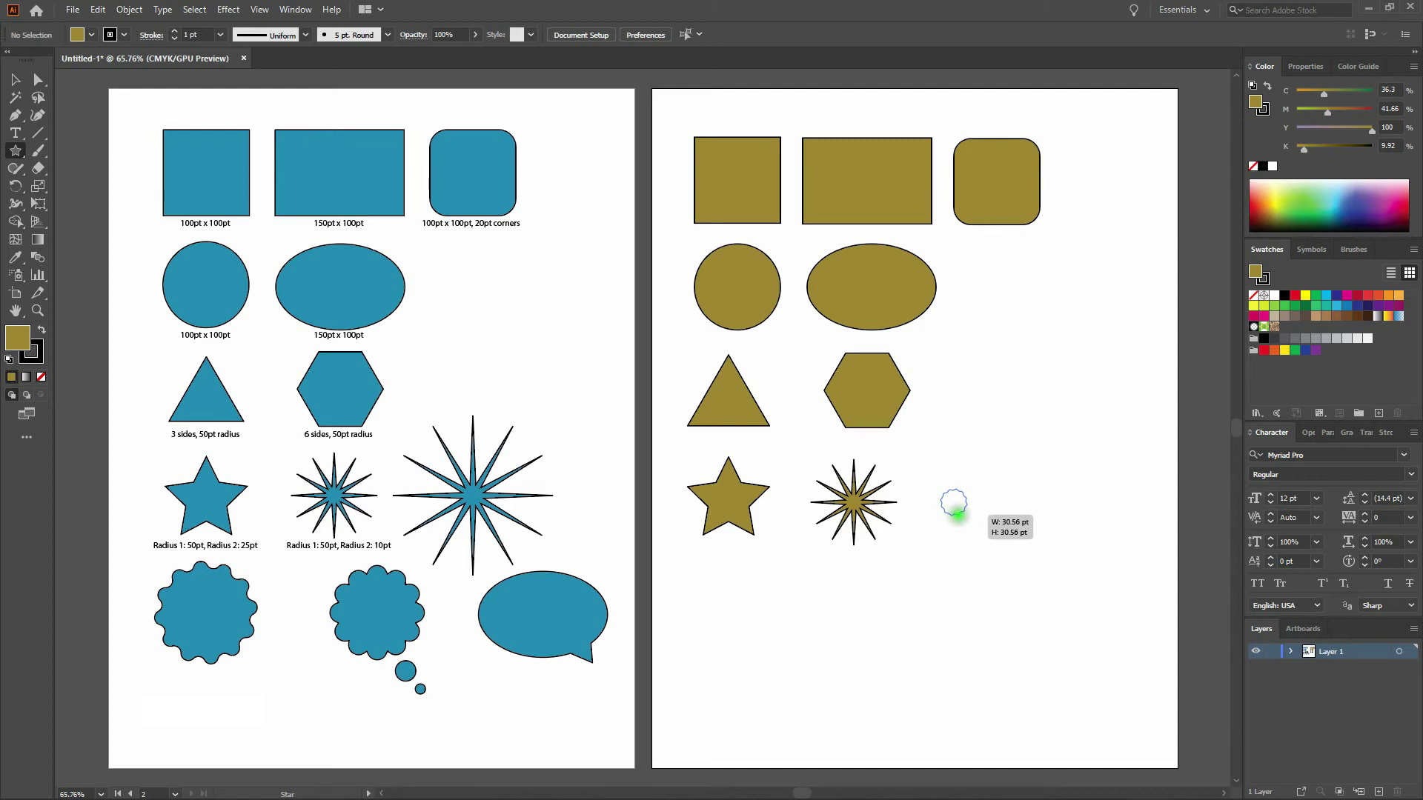
pyautogui.moveTo(957, 514); pyautogui.dragTo(970, 539)
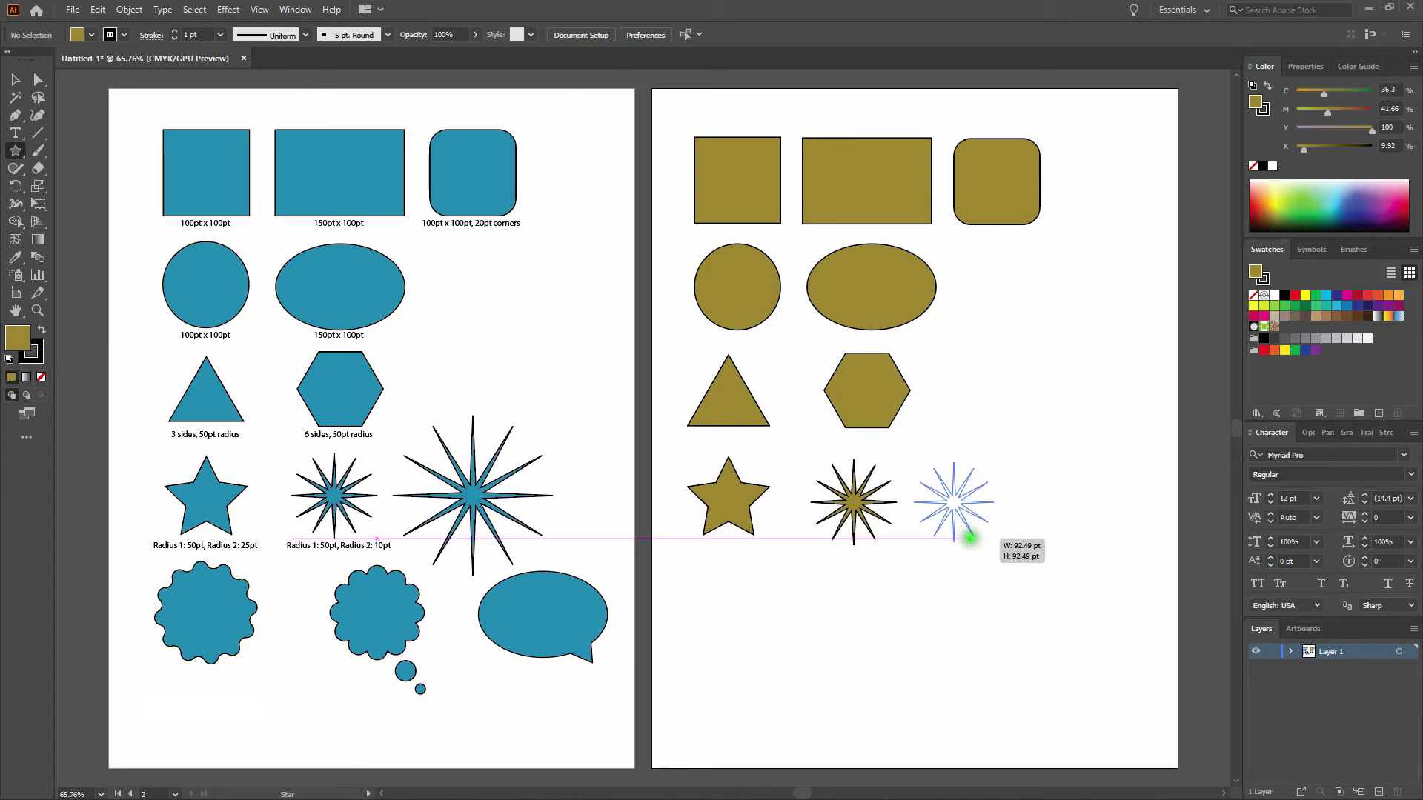
pyautogui.moveTo(970, 540); pyautogui.dragTo(970, 539)
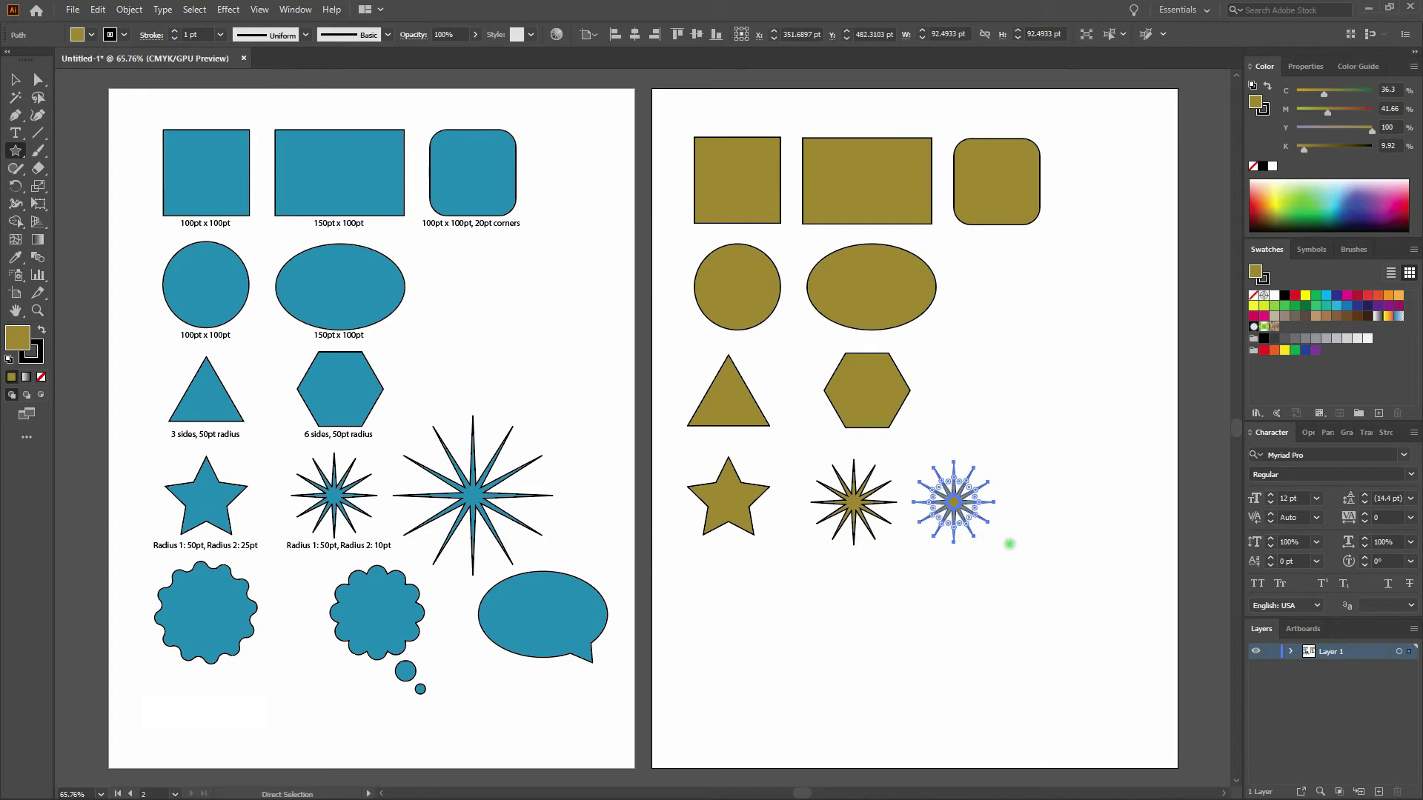
pyautogui.keyDown('ctrl'); pyautogui.click(1016, 545); pyautogui.keyUp('ctrl')
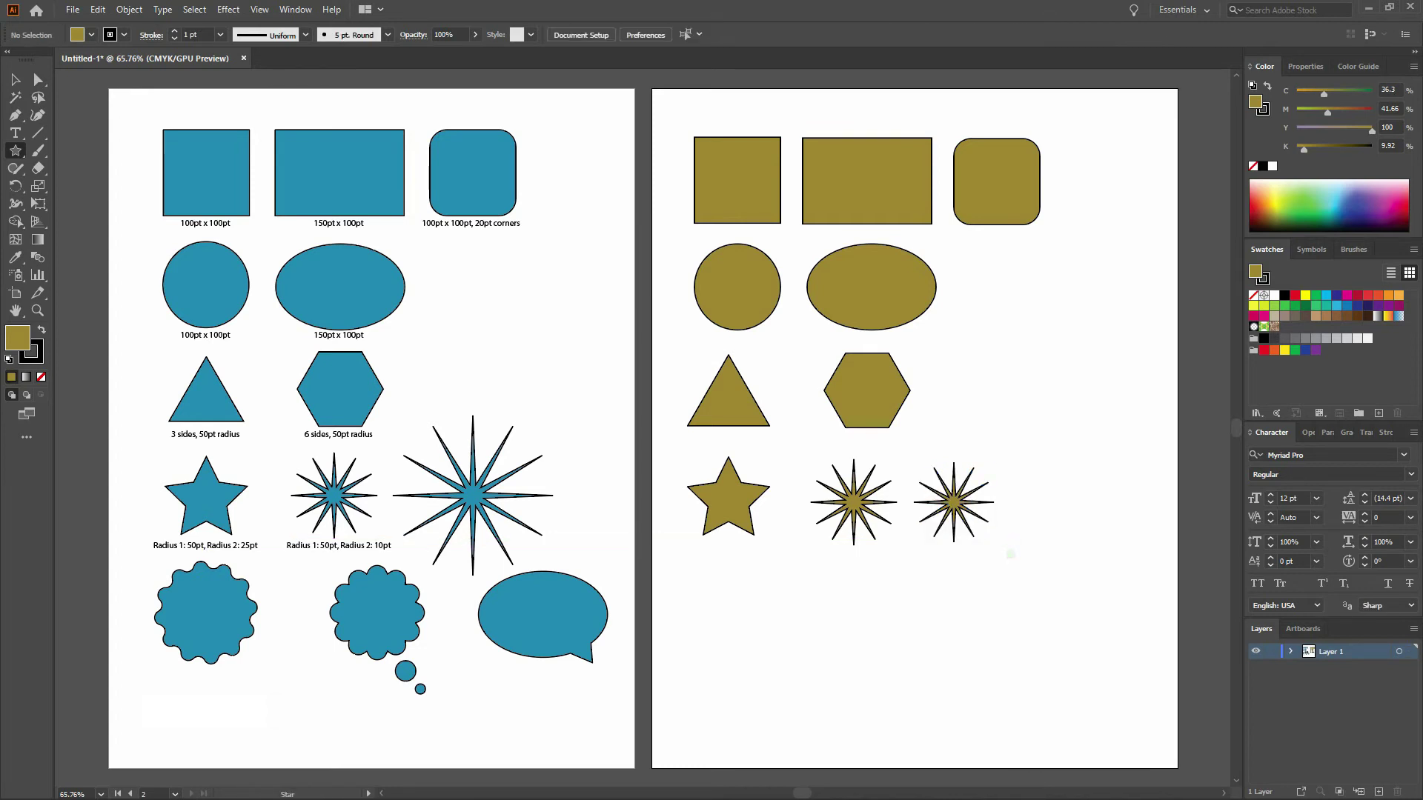
pyautogui.hotkey('ctrl', 'z')
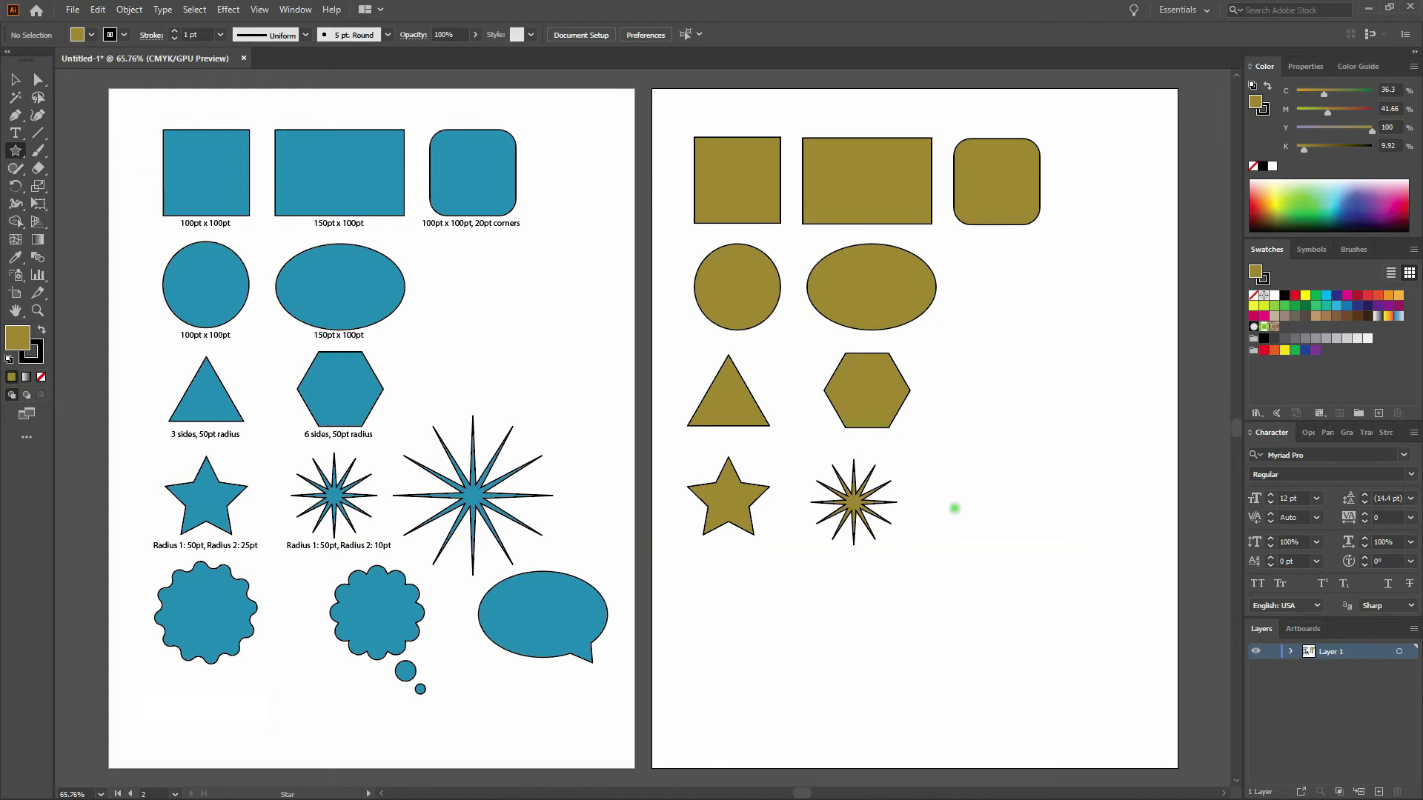
pyautogui.click(960, 502)
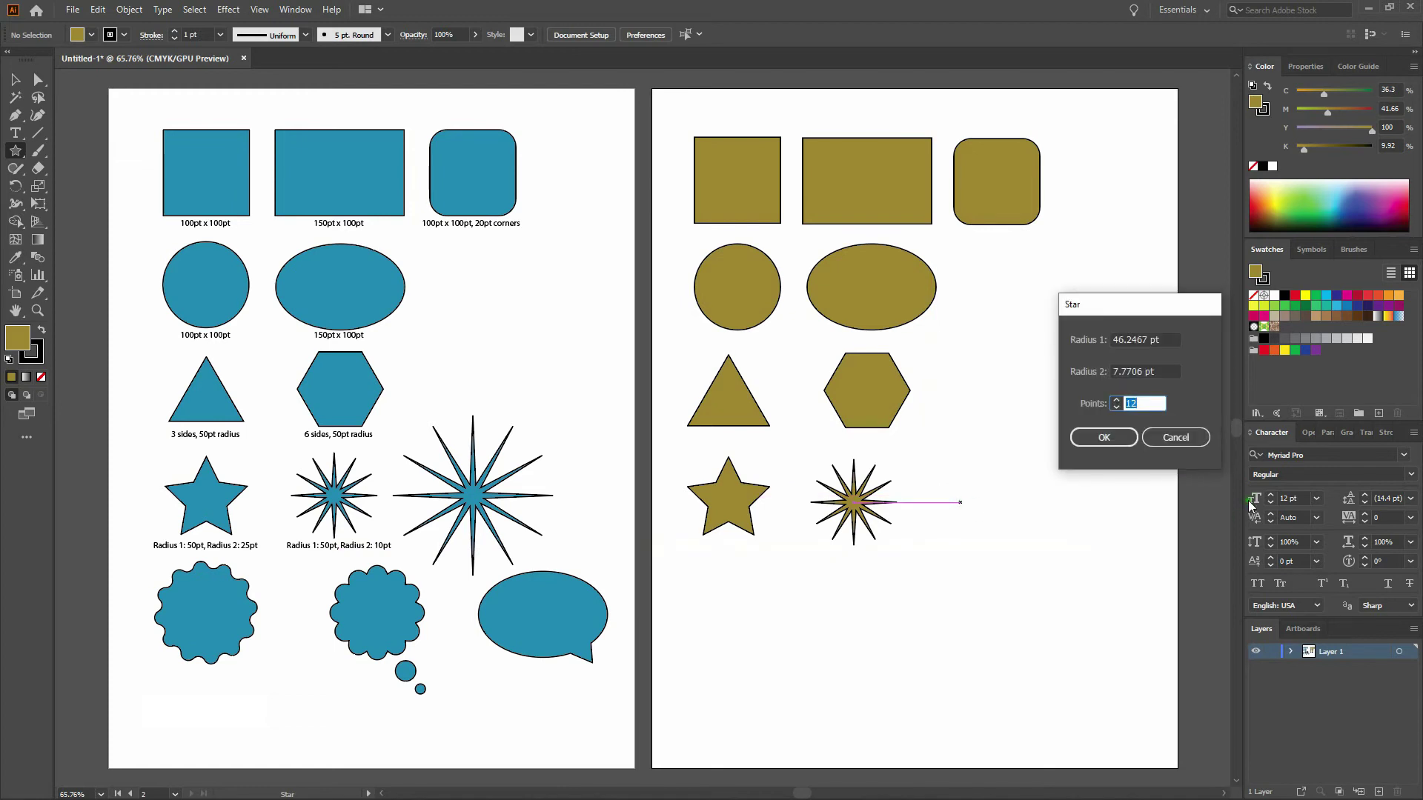
pyautogui.click(1174, 439)
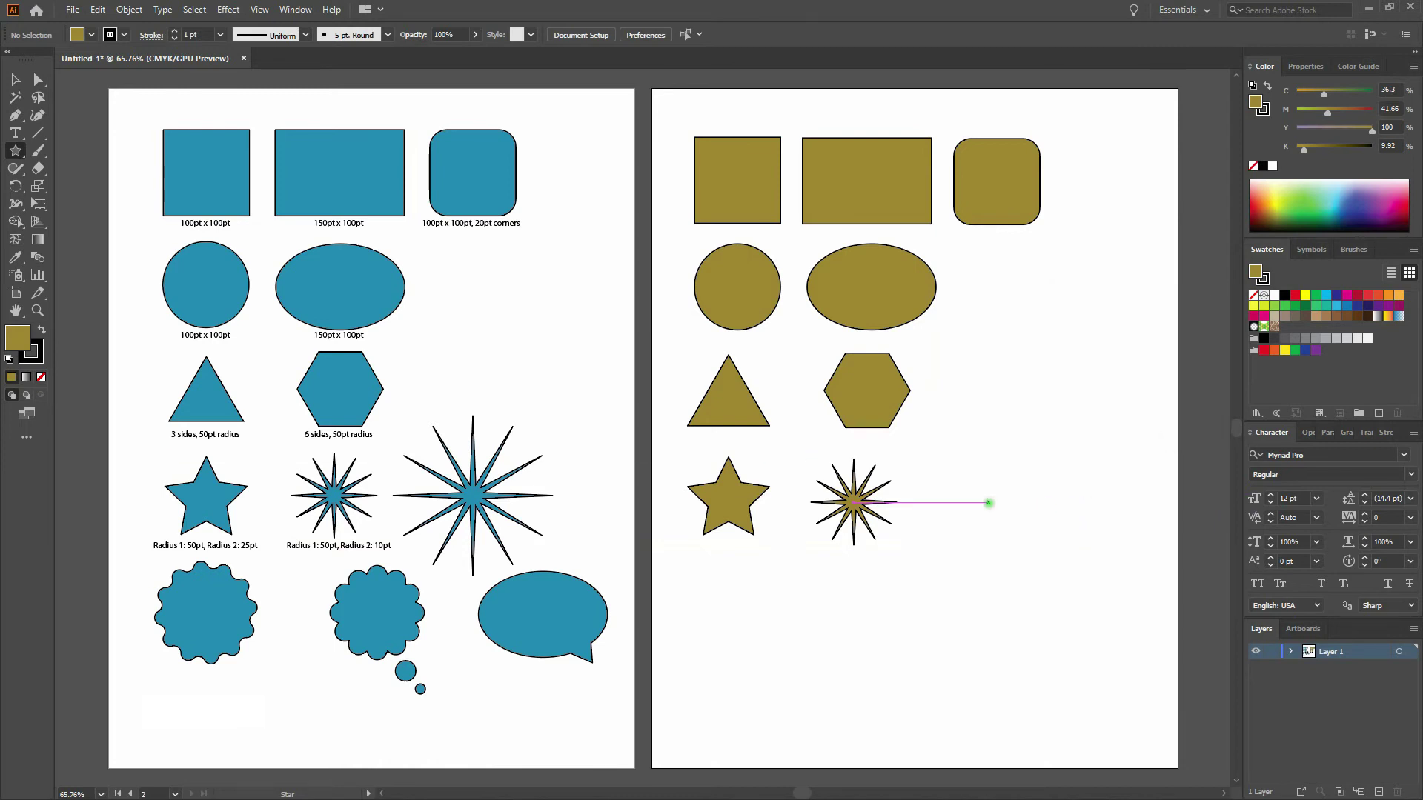
# Draw a large 12-point star with long thin points, about 178 pt wide, beside the small gold 12-point star
pyautogui.moveTo(987, 502); pyautogui.dragTo(1002, 505)
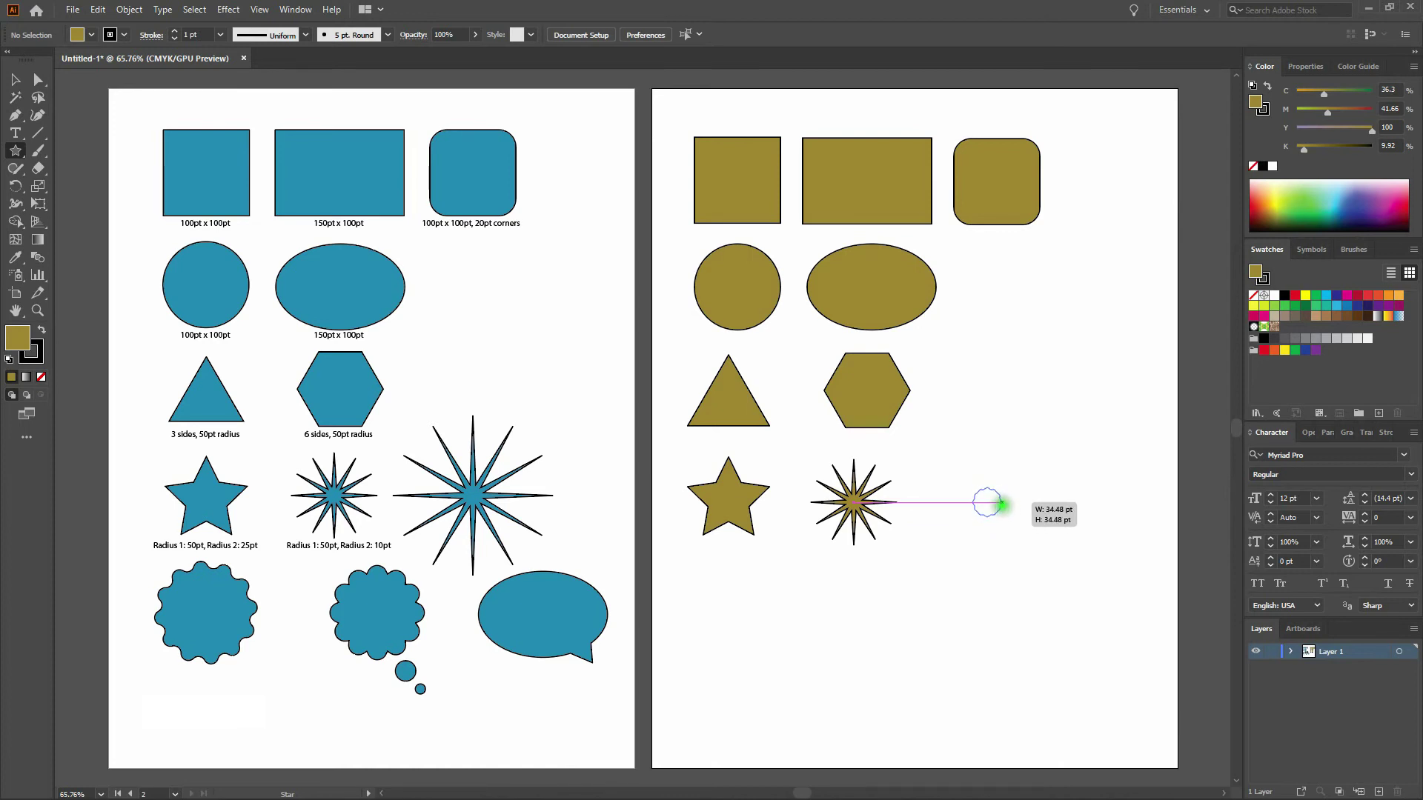
pyautogui.moveTo(1002, 504); pyautogui.dragTo(1002, 504)
pyautogui.moveTo(1002, 505); pyautogui.dragTo(1031, 550)
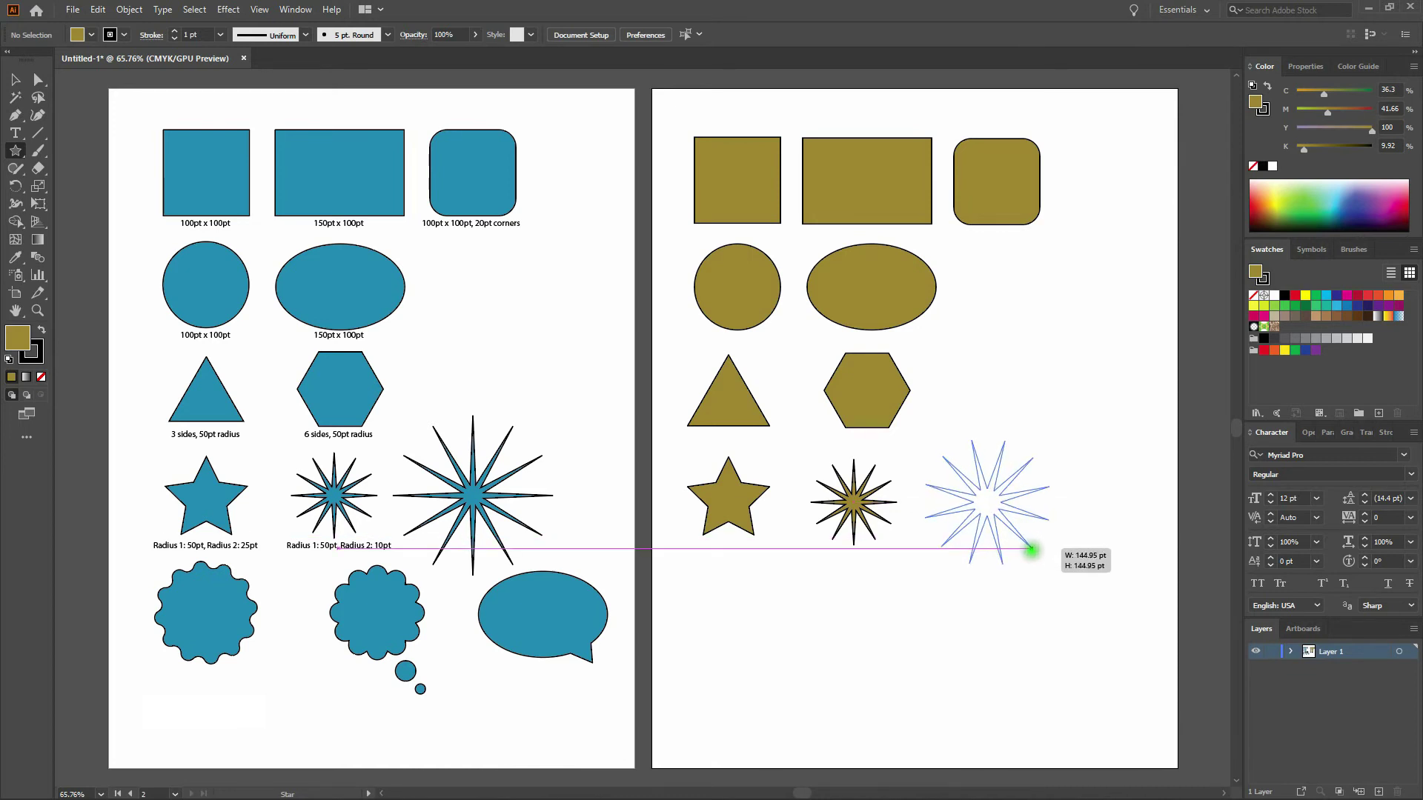
pyautogui.moveTo(1031, 549); pyautogui.dragTo(1047, 557)
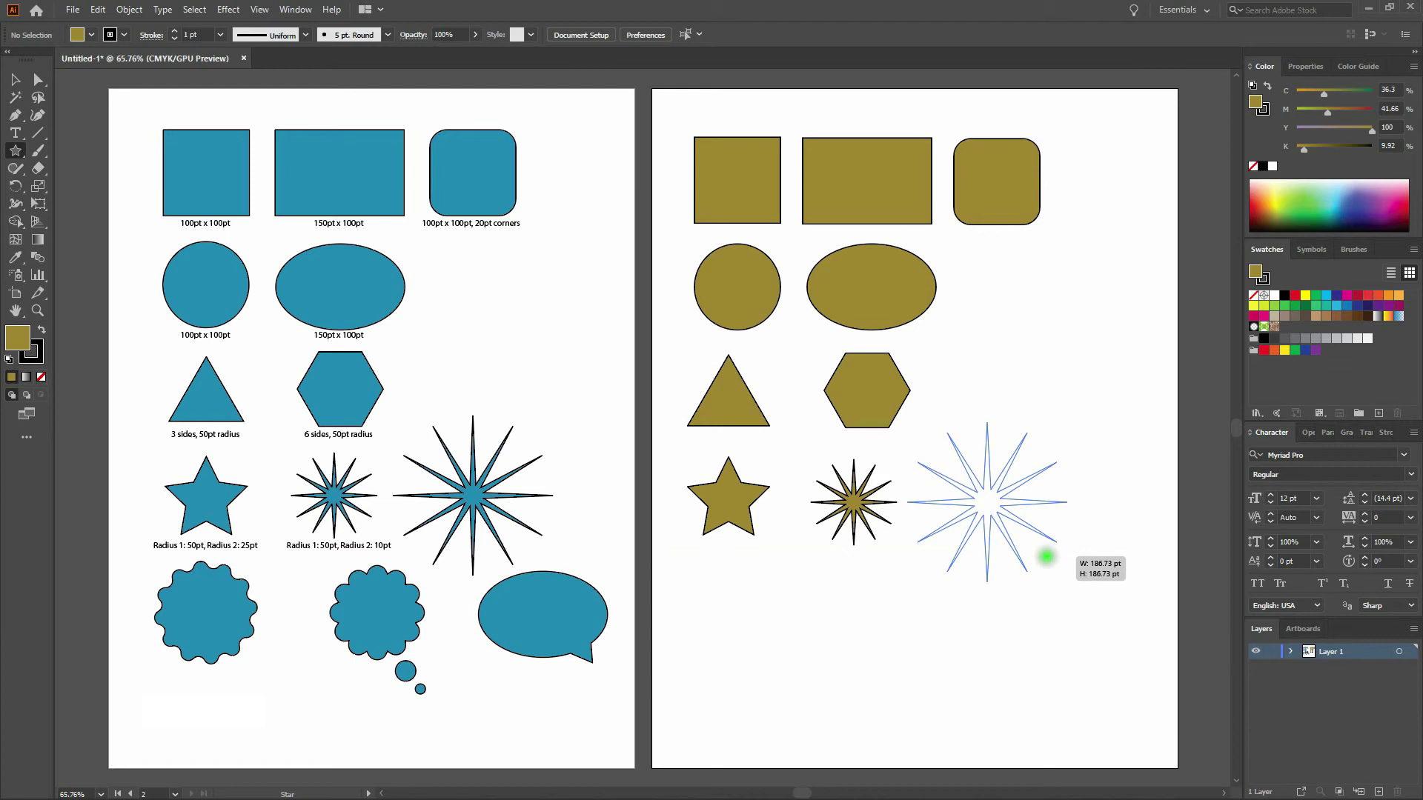
pyautogui.moveTo(1046, 556); pyautogui.dragTo(1040, 557)
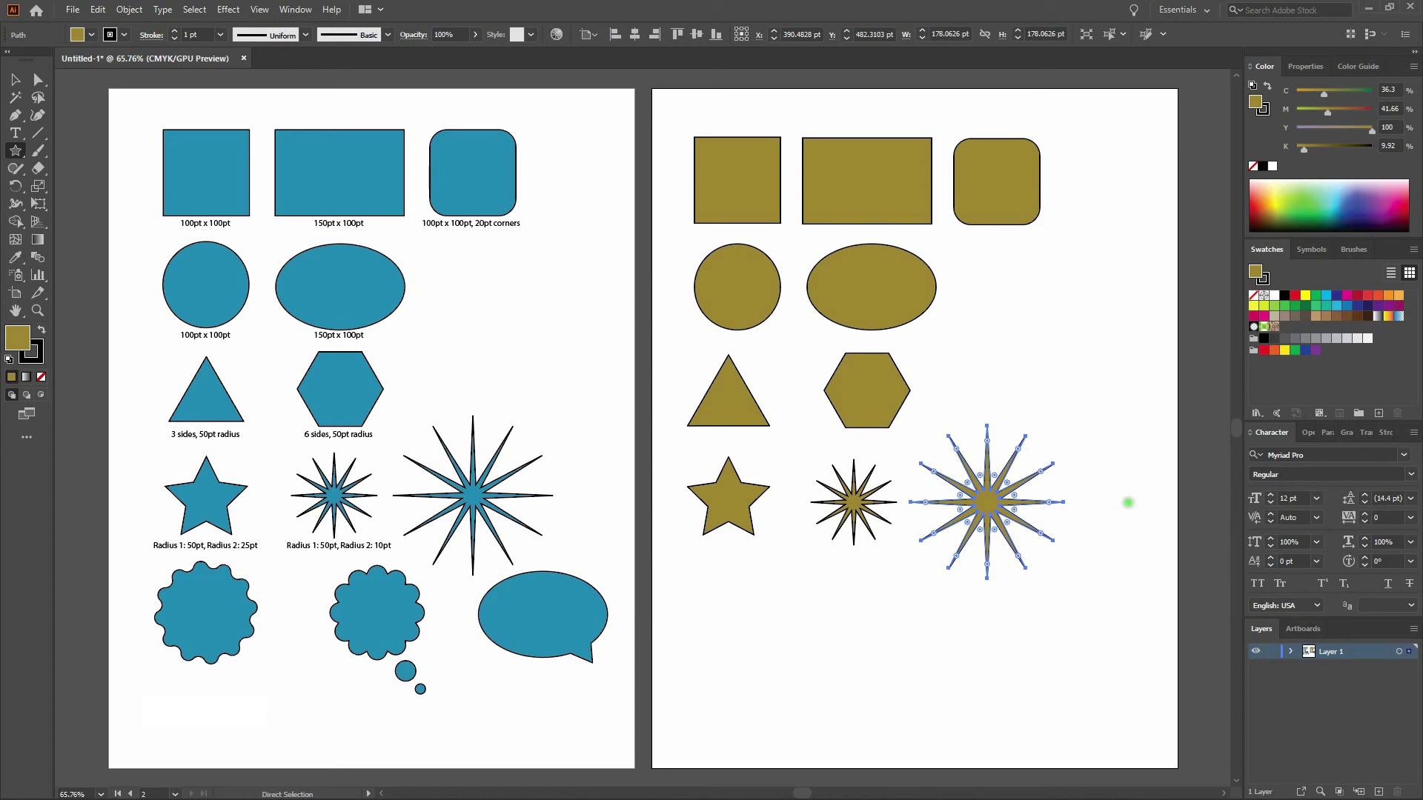
pyautogui.hotkey('ctrl', 'shift', 'a')
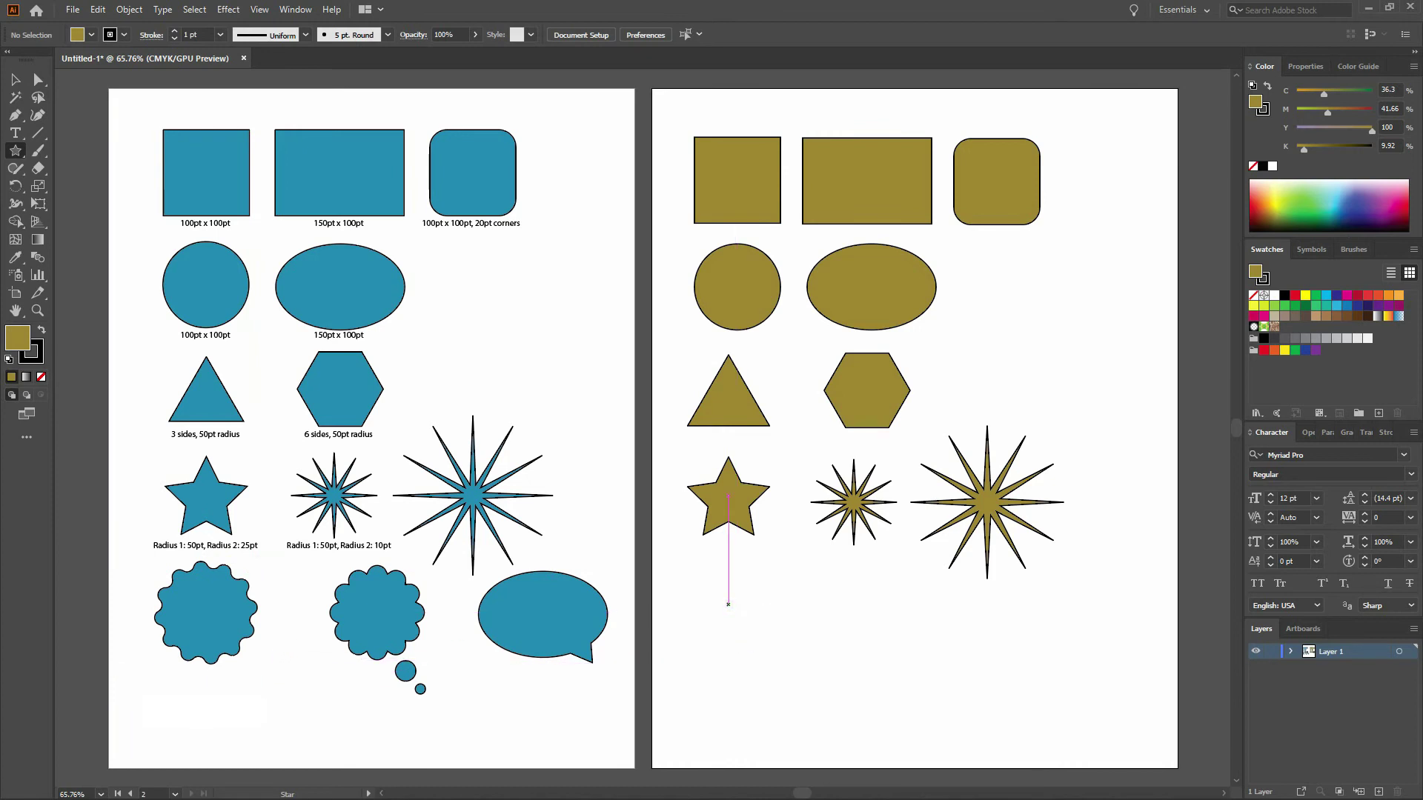
# Draw a 12-point star with short points, about 139 pt wide, below the gold five-point star
pyautogui.moveTo(728, 604); pyautogui.dragTo(752, 647)
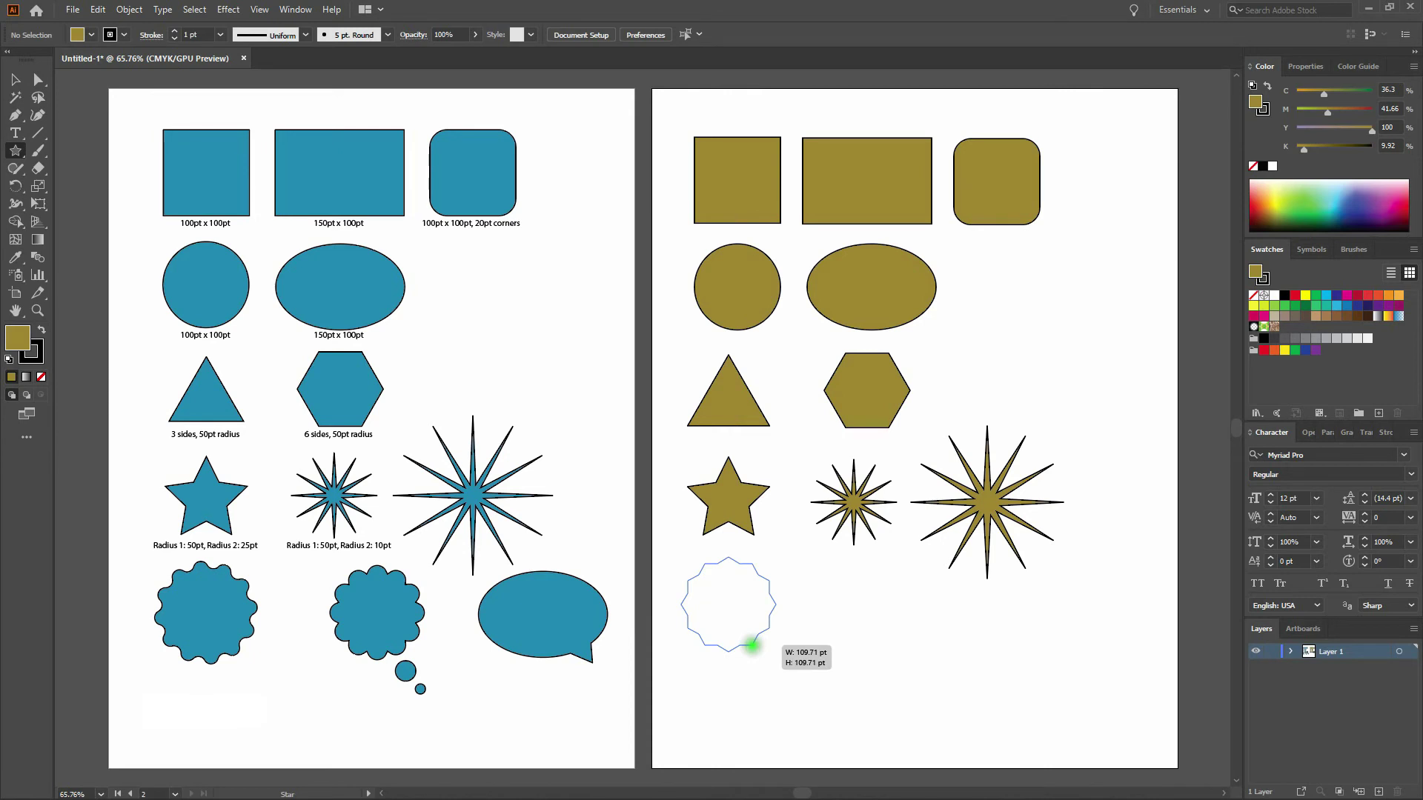
pyautogui.moveTo(752, 646); pyautogui.dragTo(758, 656)
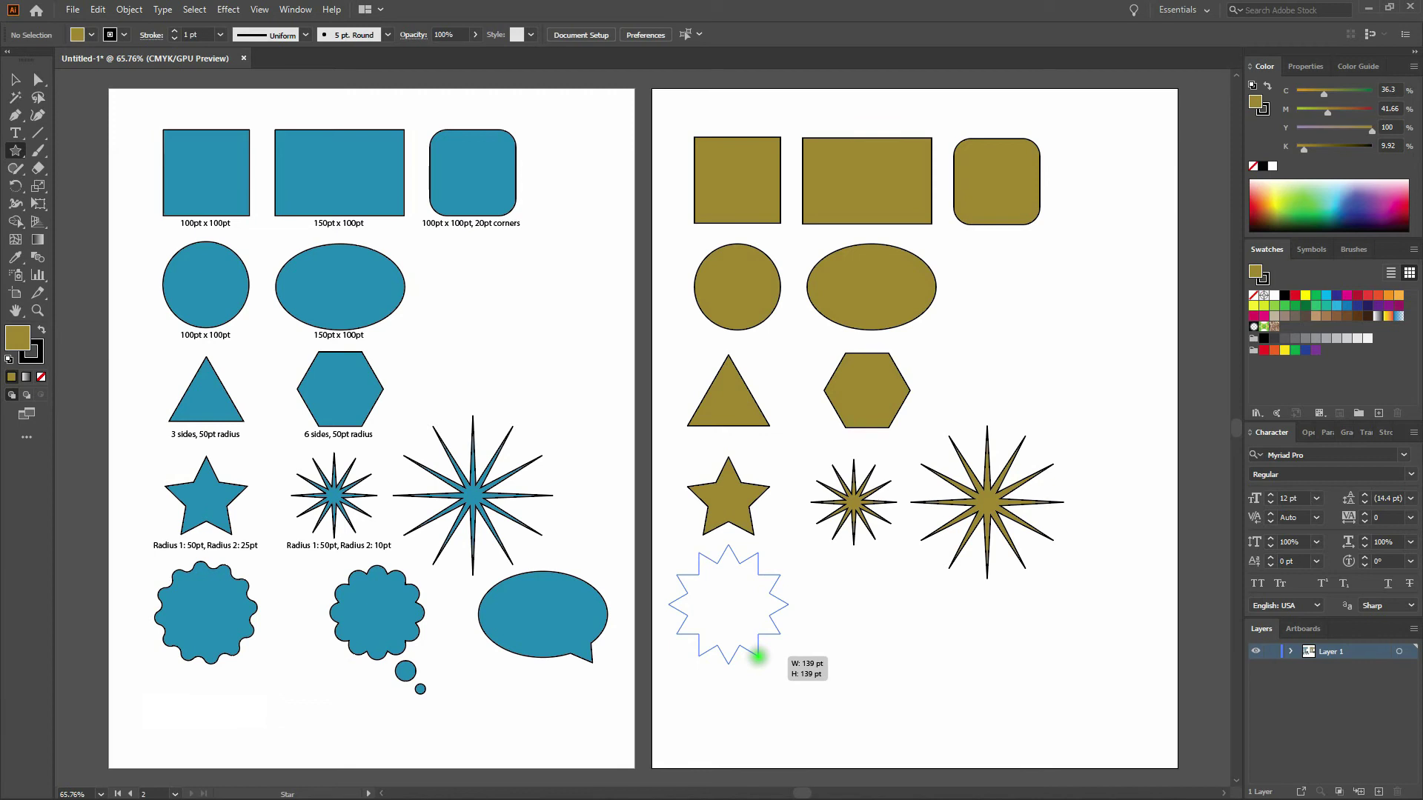
pyautogui.moveTo(758, 656); pyautogui.dragTo(757, 657)
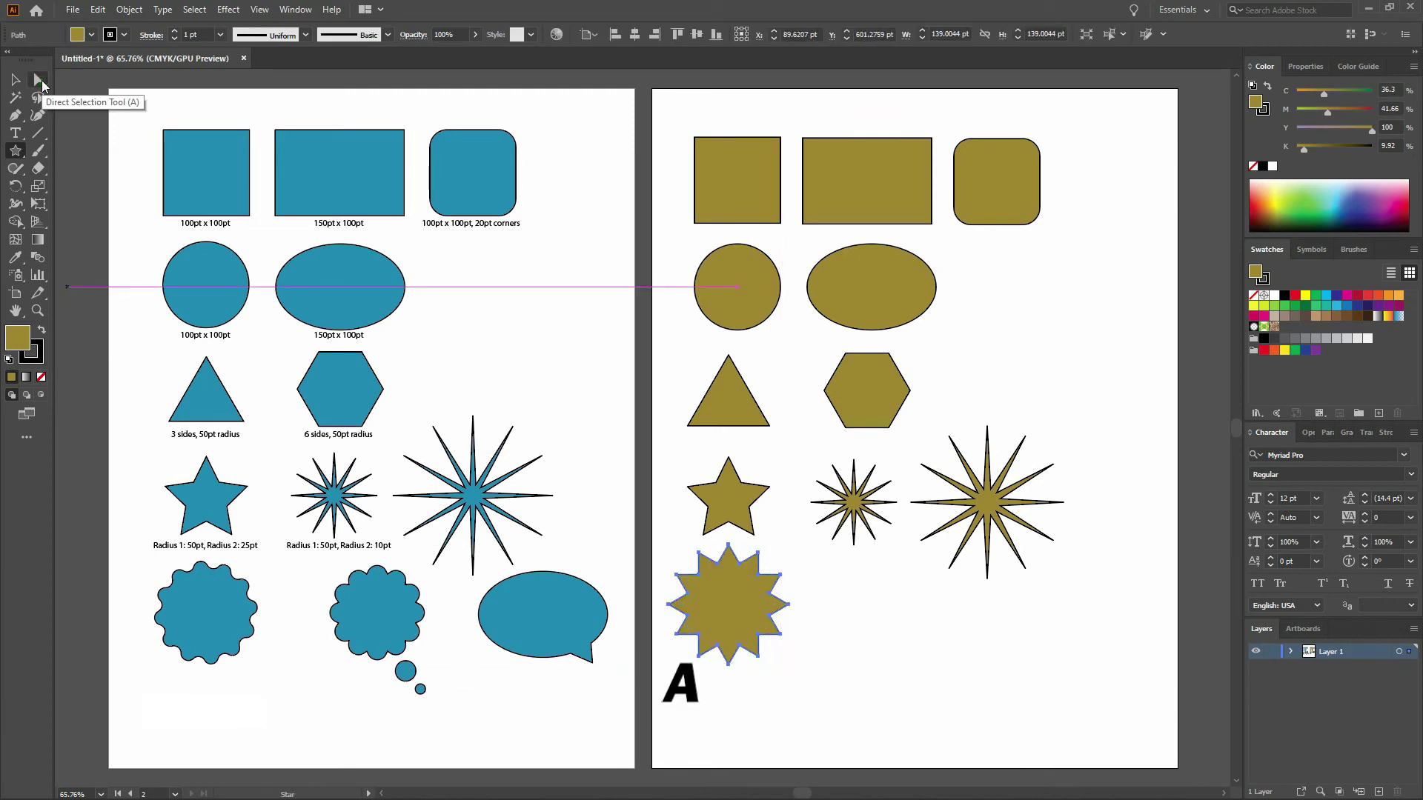
# Round all corners of the short-pointed star with the Direct Selection tool to form a wavy badge, and deselect it
pyautogui.click(40, 80)
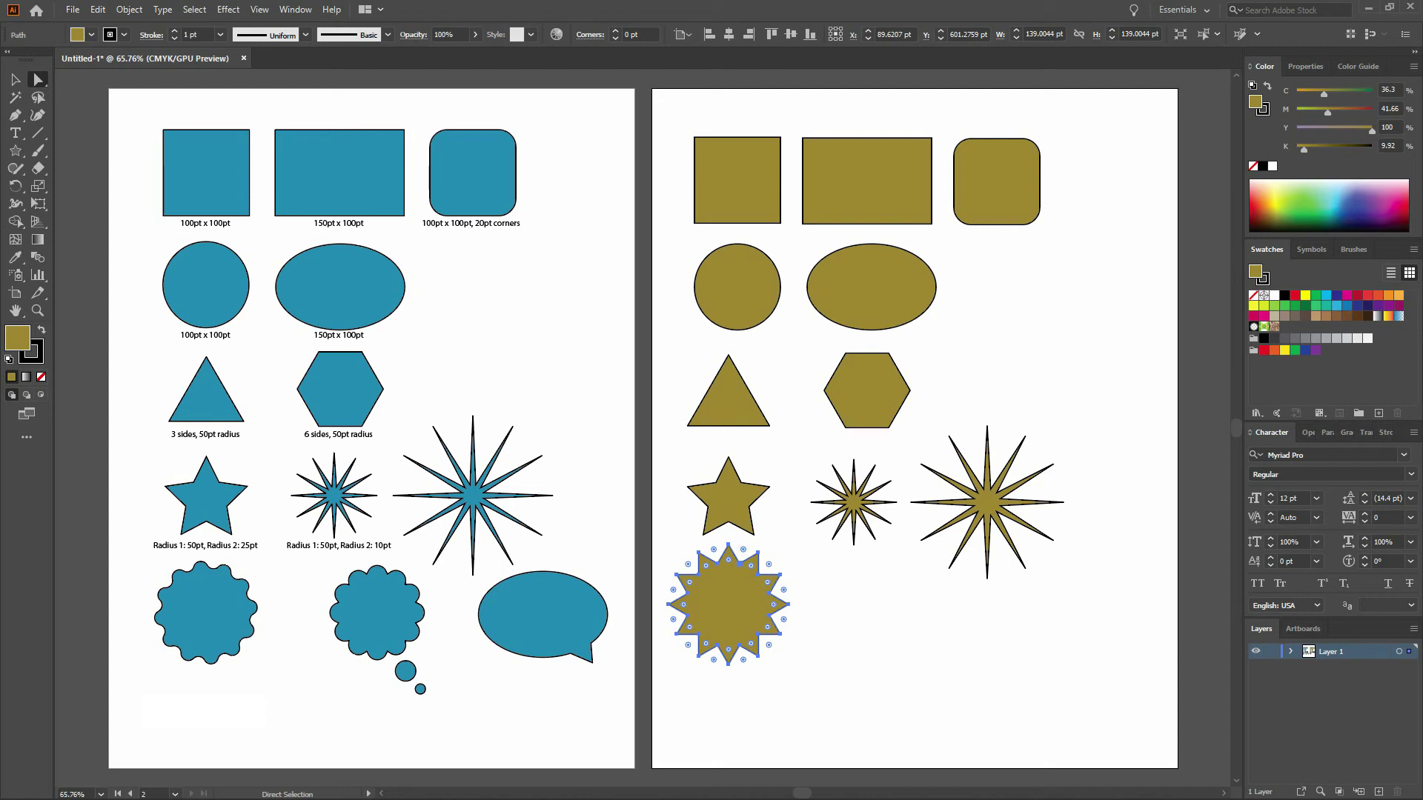
pyautogui.moveTo(744, 550); pyautogui.dragTo(742, 552)
pyautogui.keyDown('ctrl'); pyautogui.click(852, 612); pyautogui.keyUp('ctrl')
pyautogui.click(841, 638)
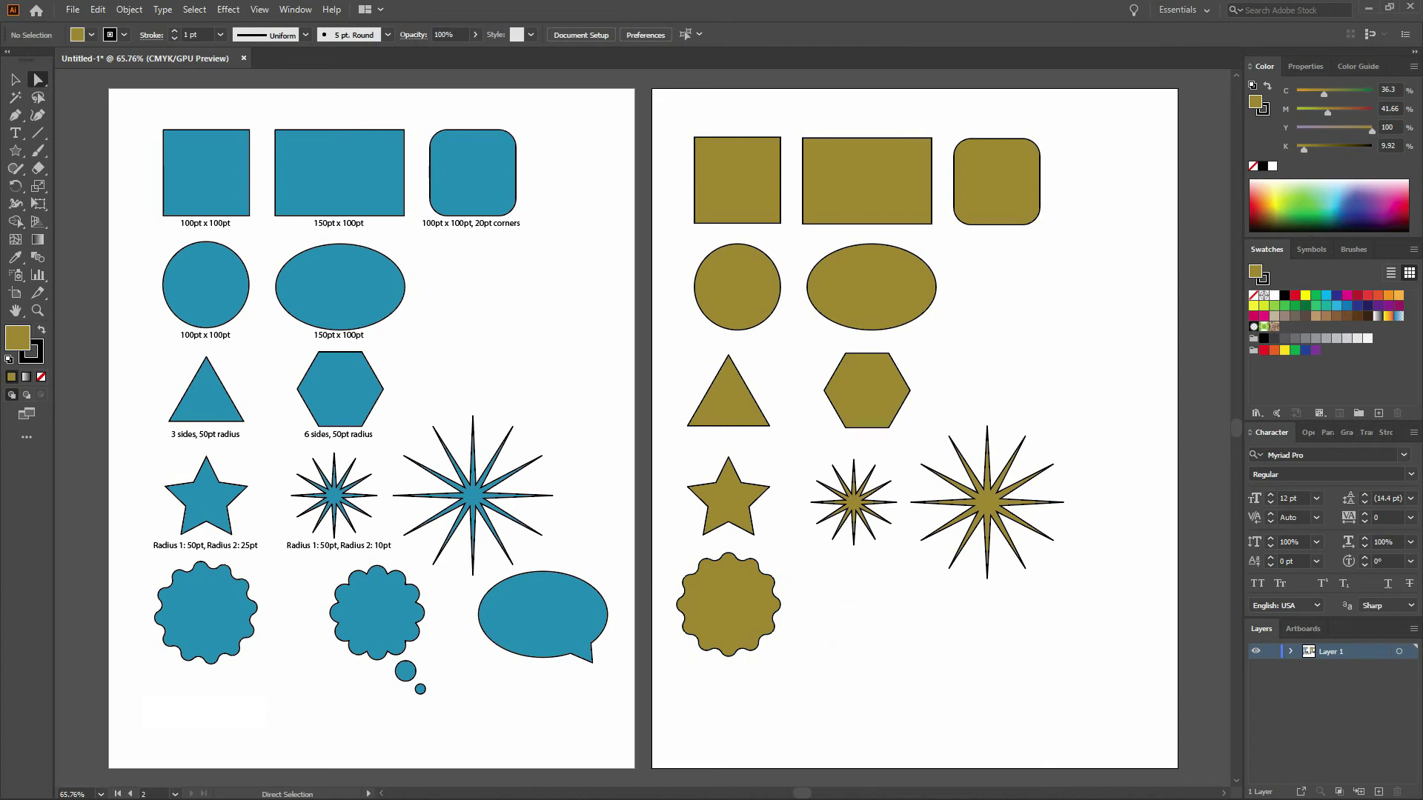
# Create a 12-point star beside the wavy badge with radii of 63.6356 pt and 24.3067 pt, and undo it
pyautogui.click(35, 190)
pyautogui.click(16, 150)
pyautogui.click(954, 638)
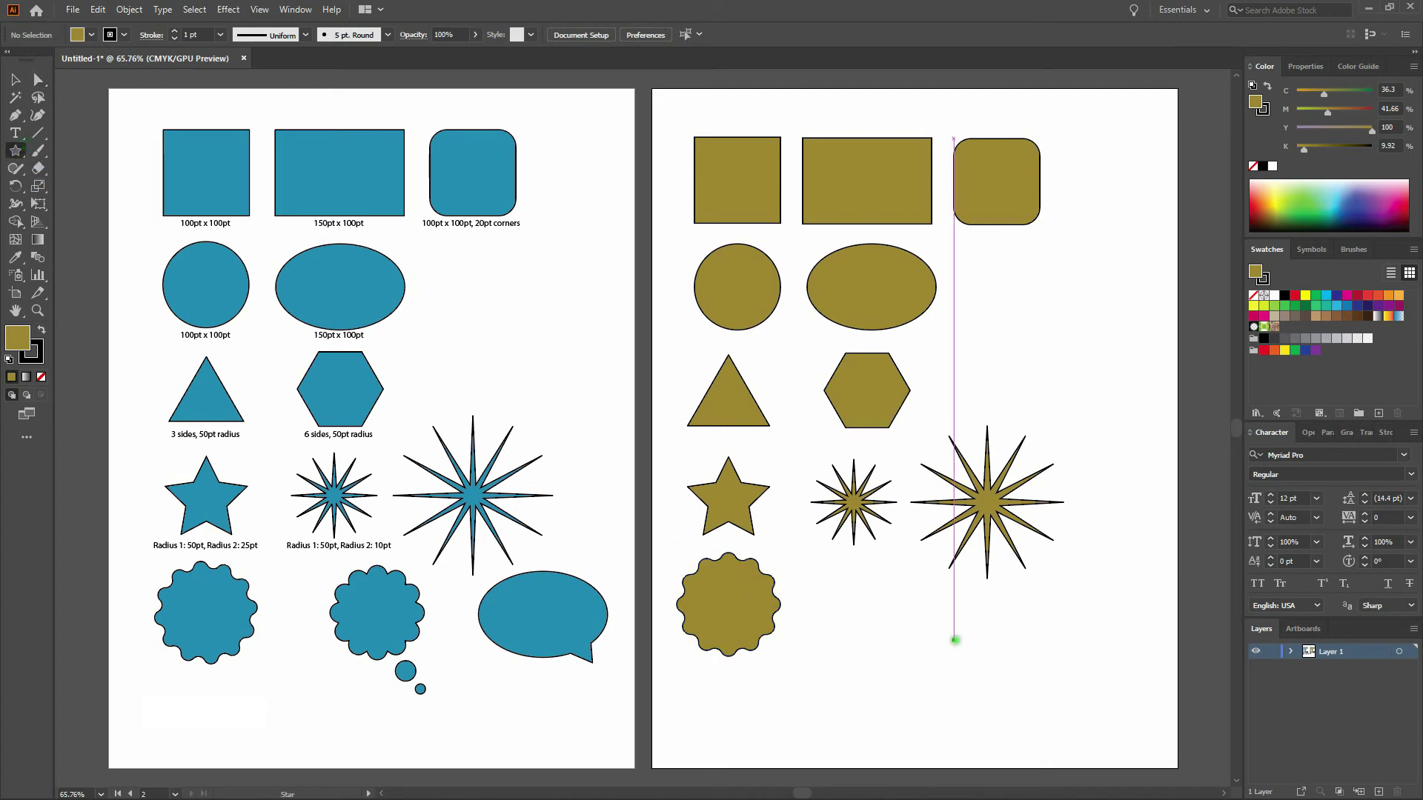
pyautogui.click(856, 605)
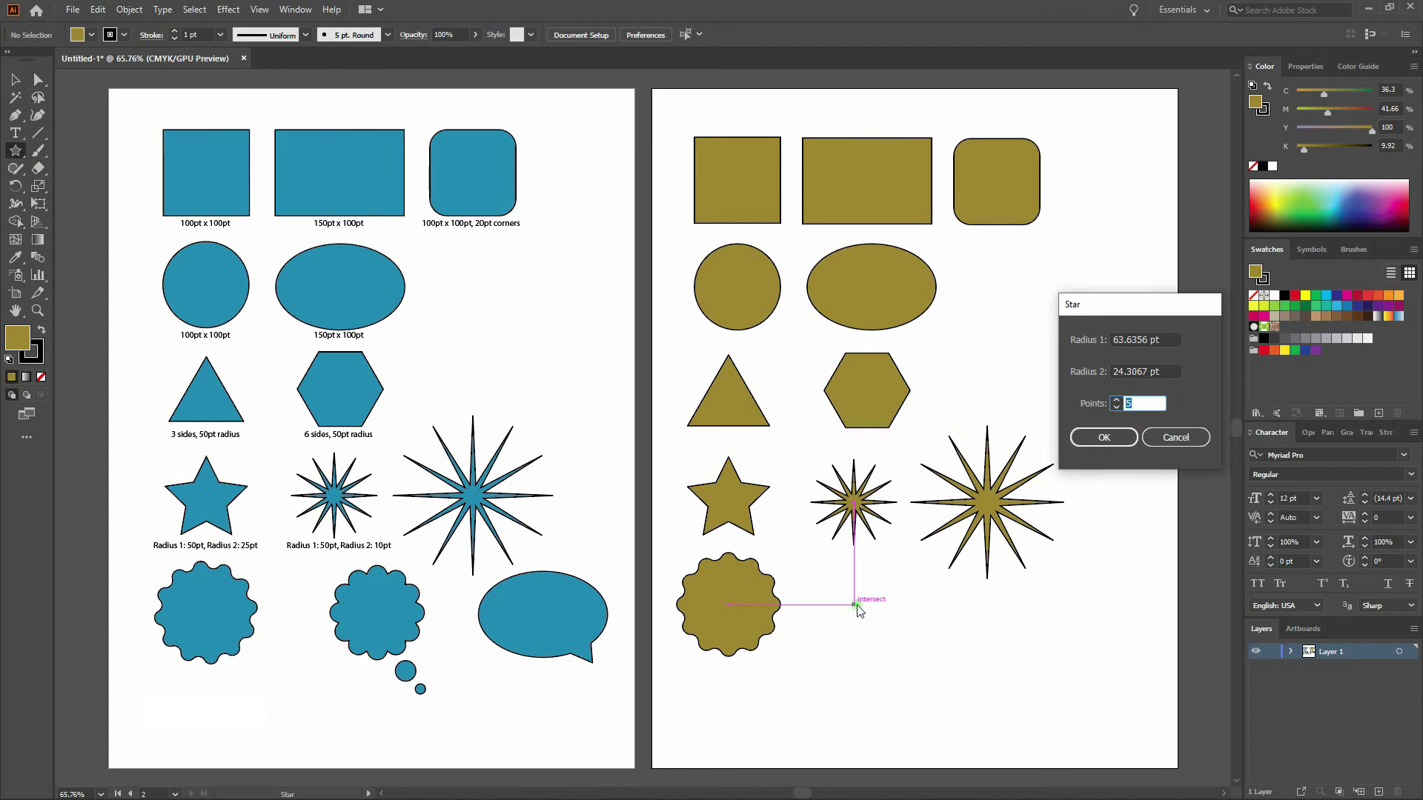
pyautogui.write('12')
pyautogui.press('Return')
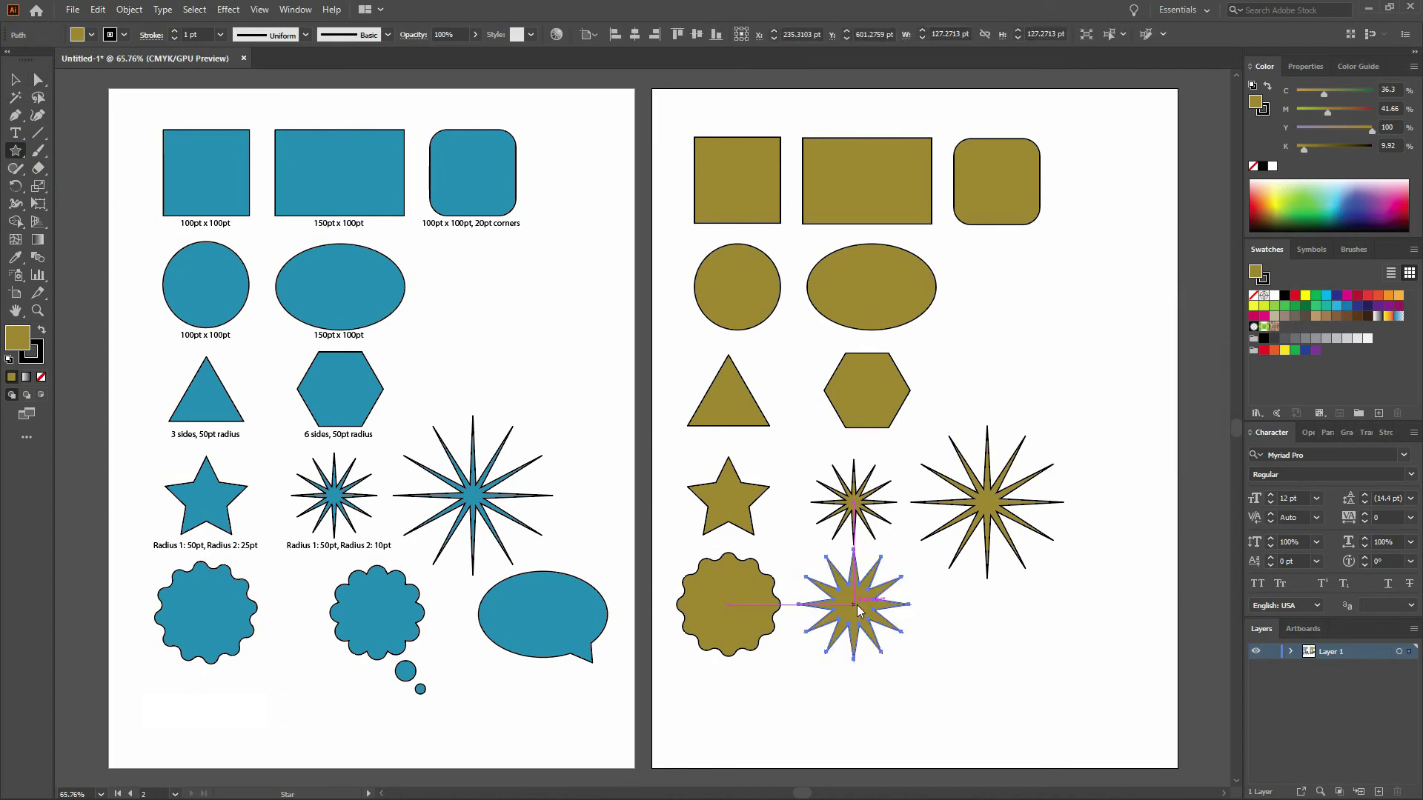
pyautogui.hotkey('ctrl', 'z')
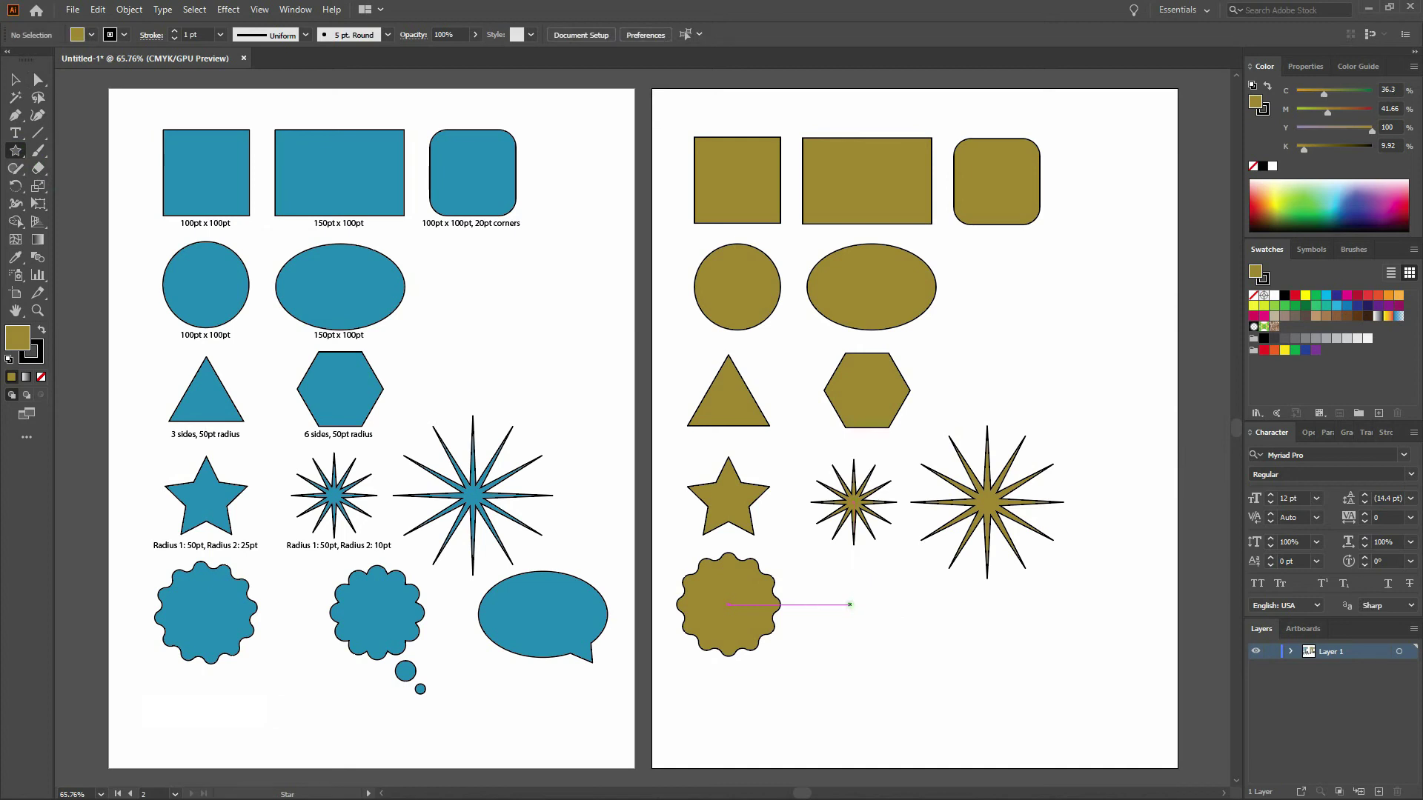
# Draw a 12-point star with short points, about 127 pt wide, beside the wavy gold badge
pyautogui.click(852, 605)
pyautogui.moveTo(851, 605); pyautogui.dragTo(877, 652)
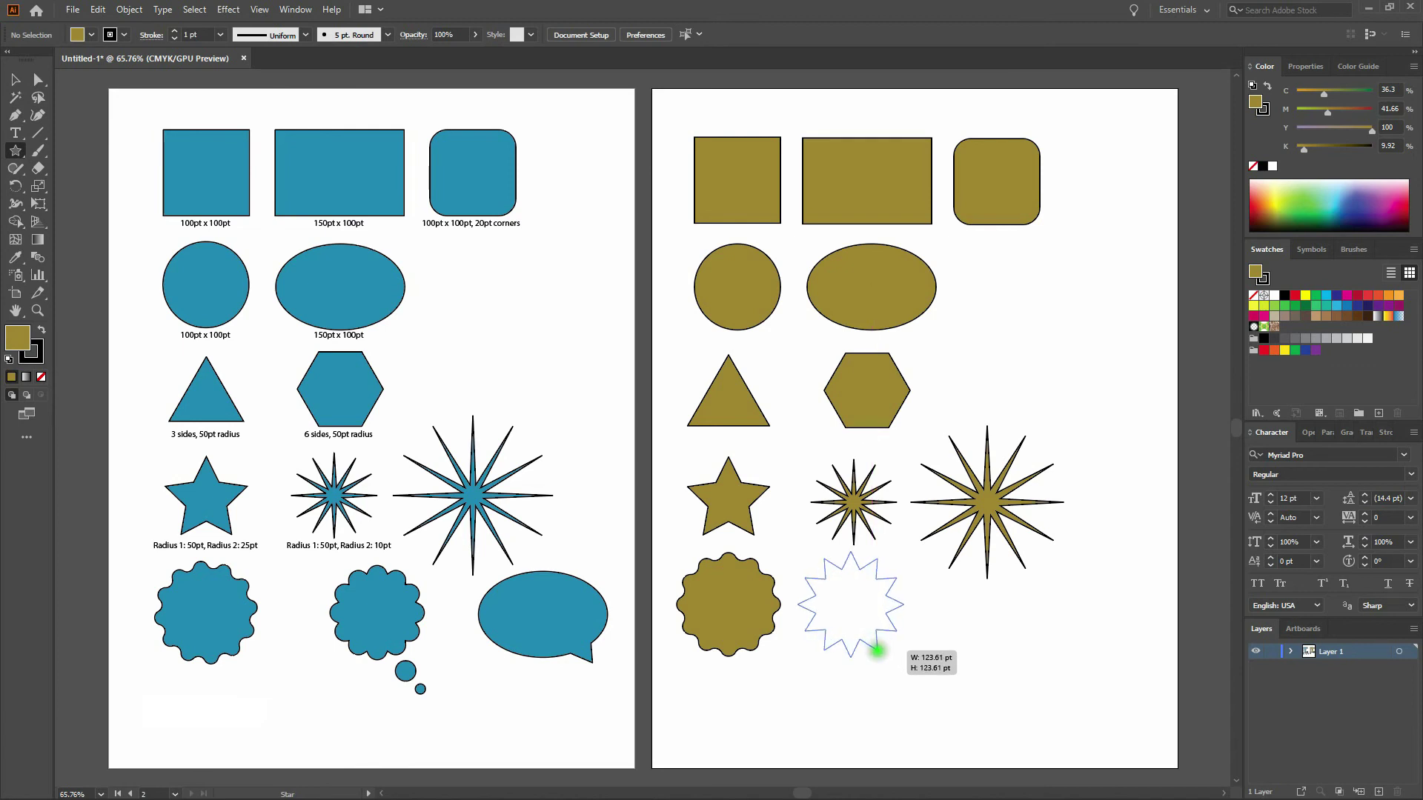
pyautogui.moveTo(877, 651); pyautogui.dragTo(878, 651)
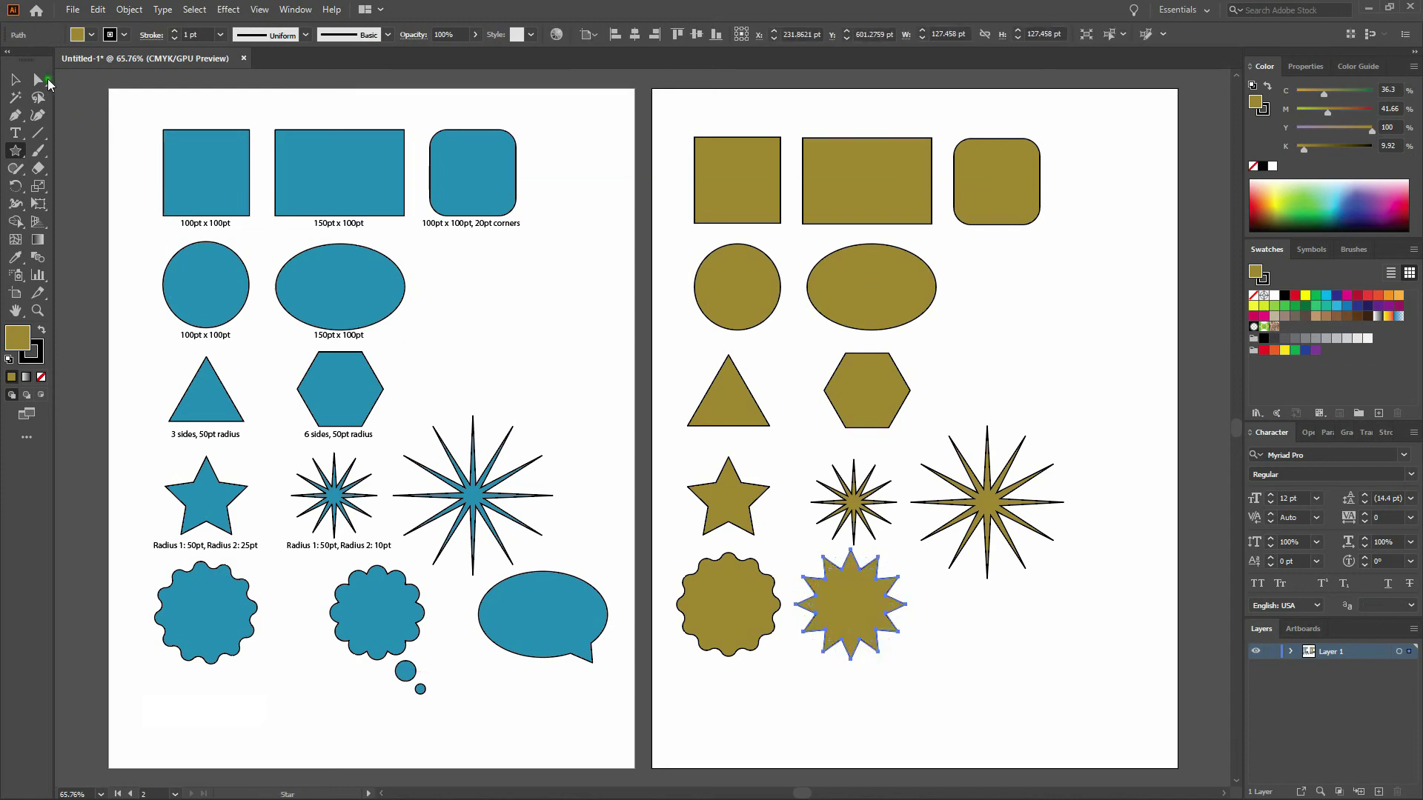
# Select only the outer tips of the new star and round them to a radius of about 9.3 pt
pyautogui.press('a')
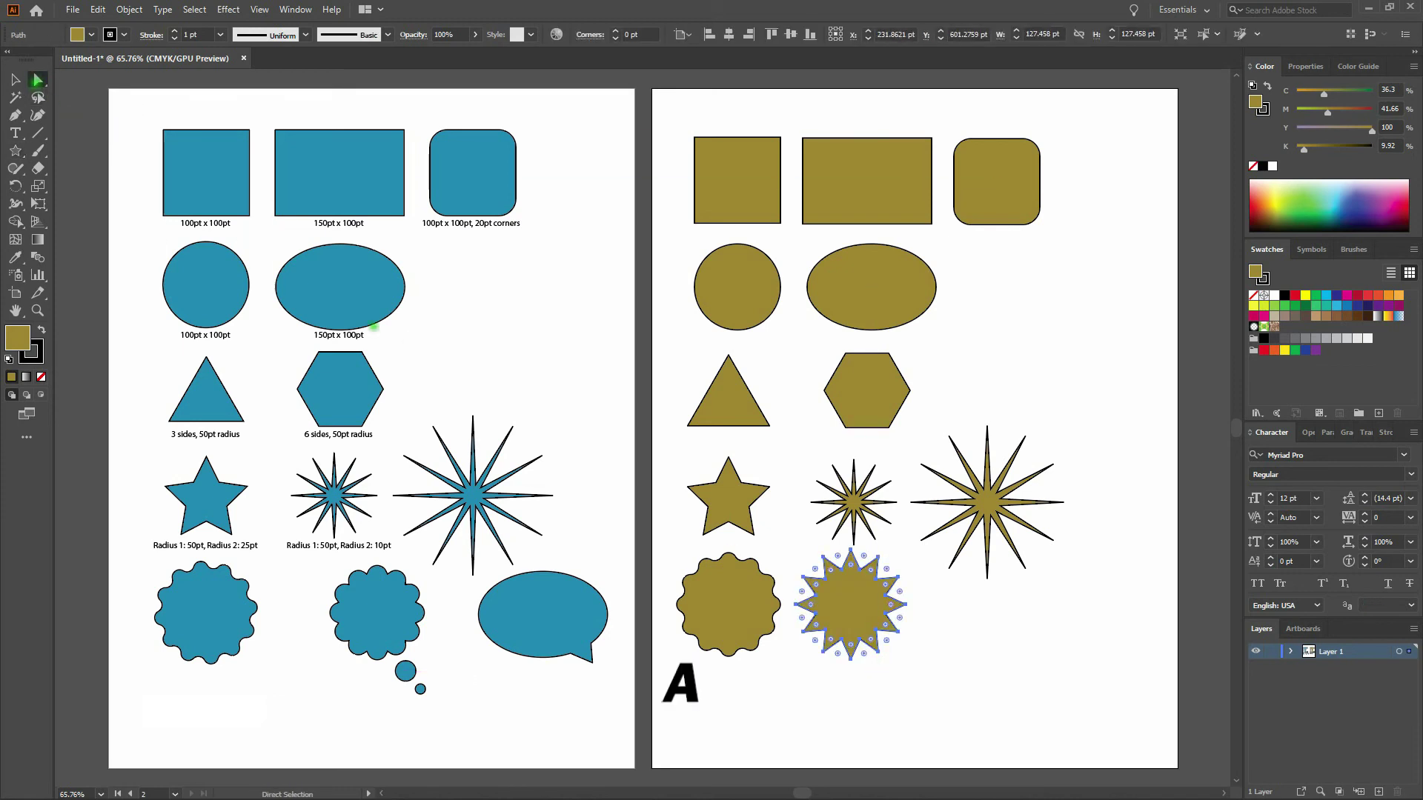
pyautogui.click(923, 571)
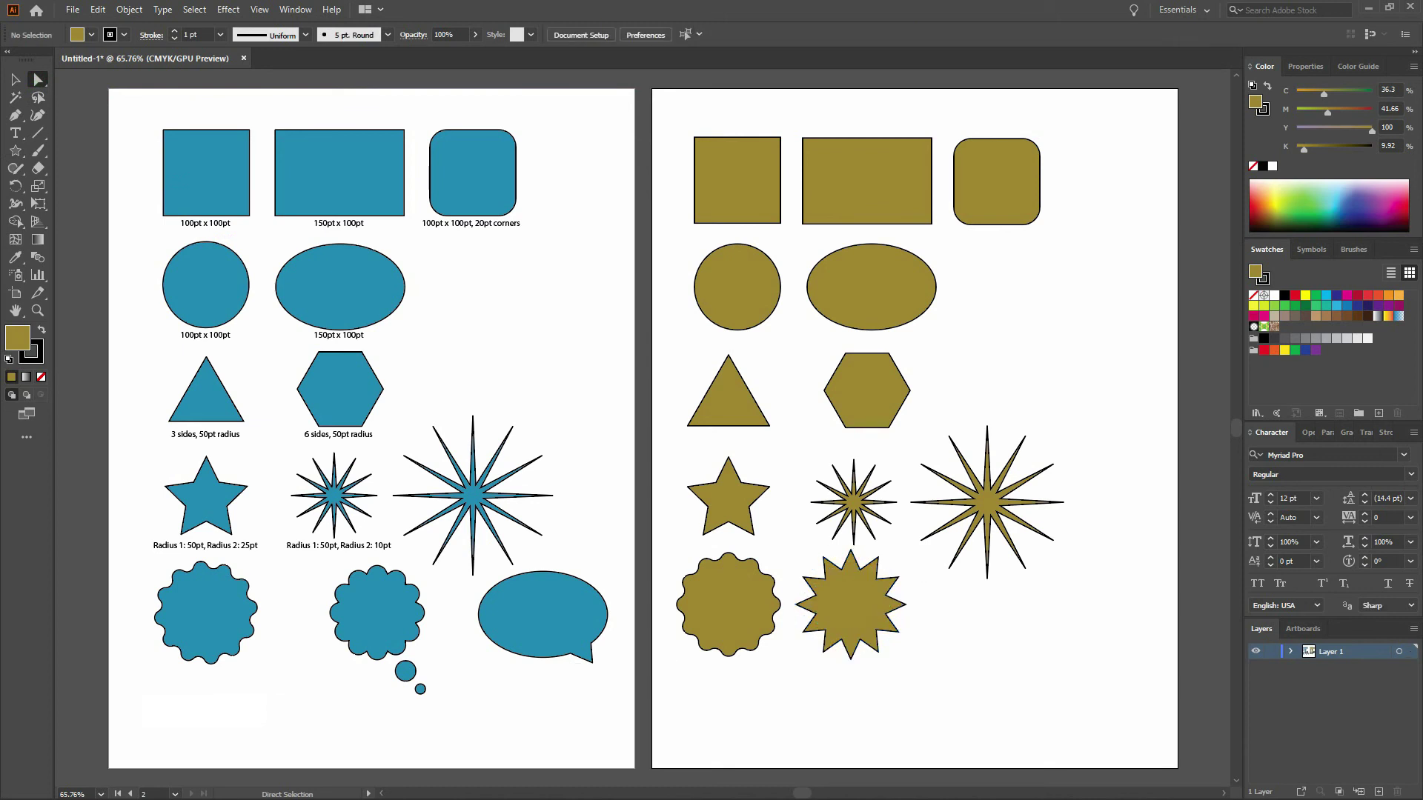
pyautogui.moveTo(922, 570); pyautogui.dragTo(891, 645)
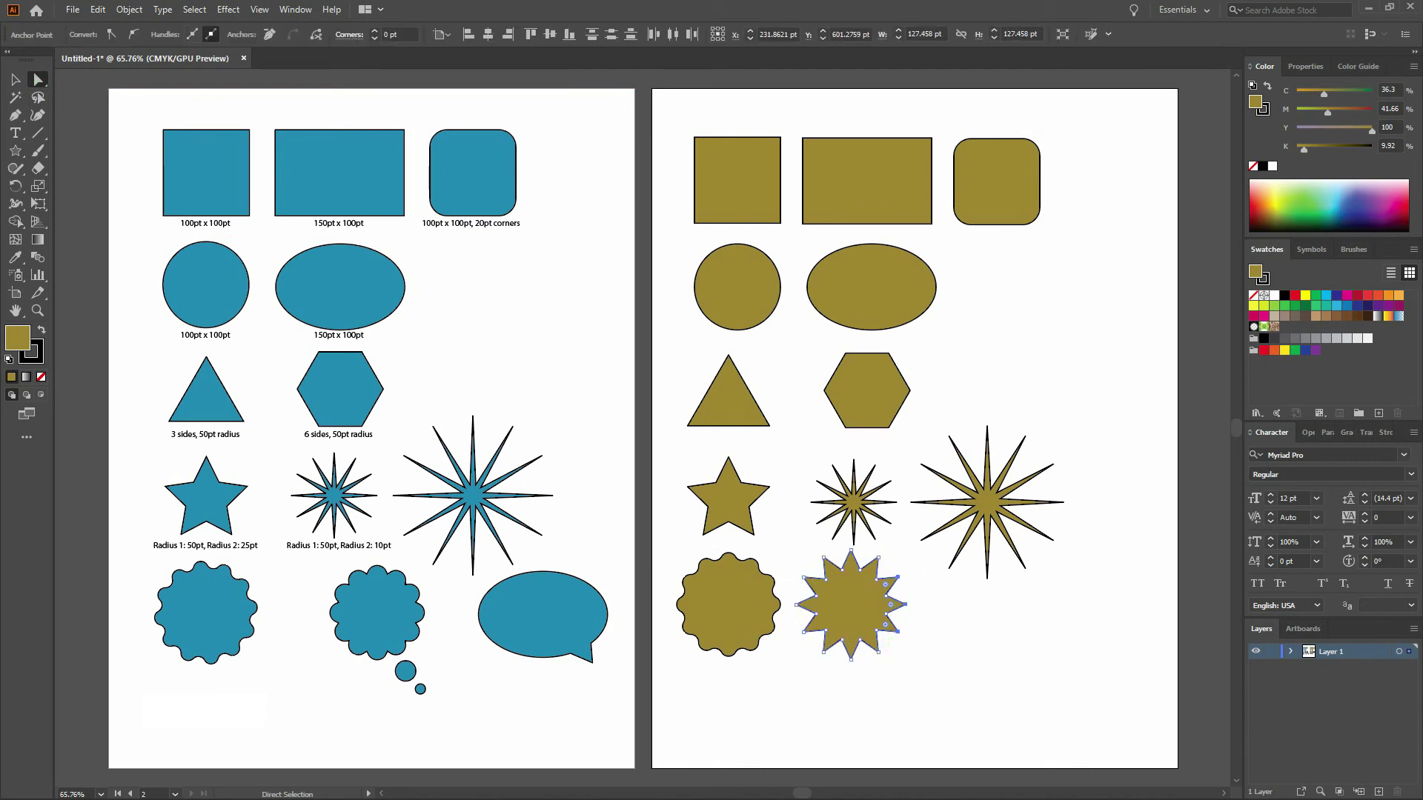
pyautogui.moveTo(891, 650); pyautogui.dragTo(824, 691)
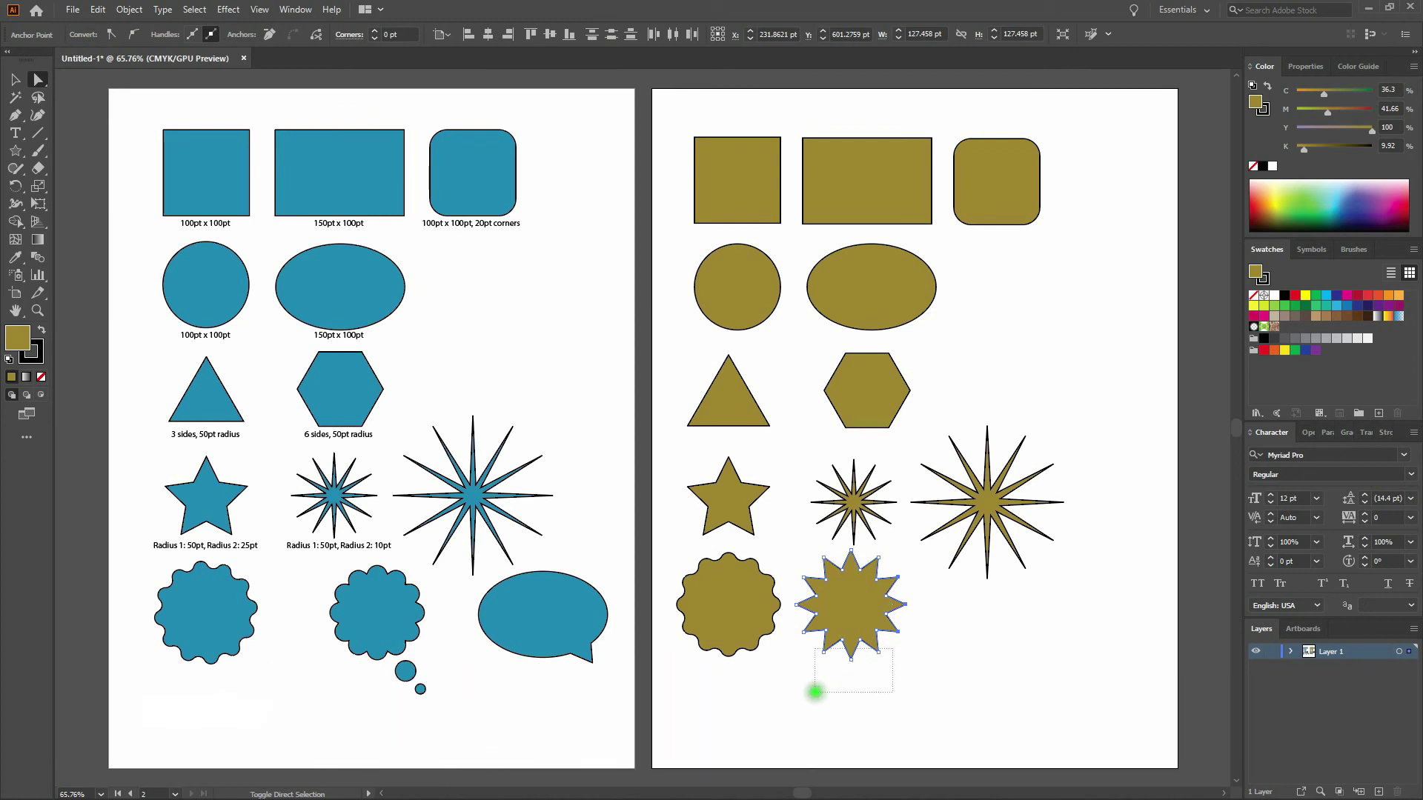
pyautogui.moveTo(816, 693); pyautogui.dragTo(816, 689)
pyautogui.moveTo(785, 566); pyautogui.dragTo(810, 657)
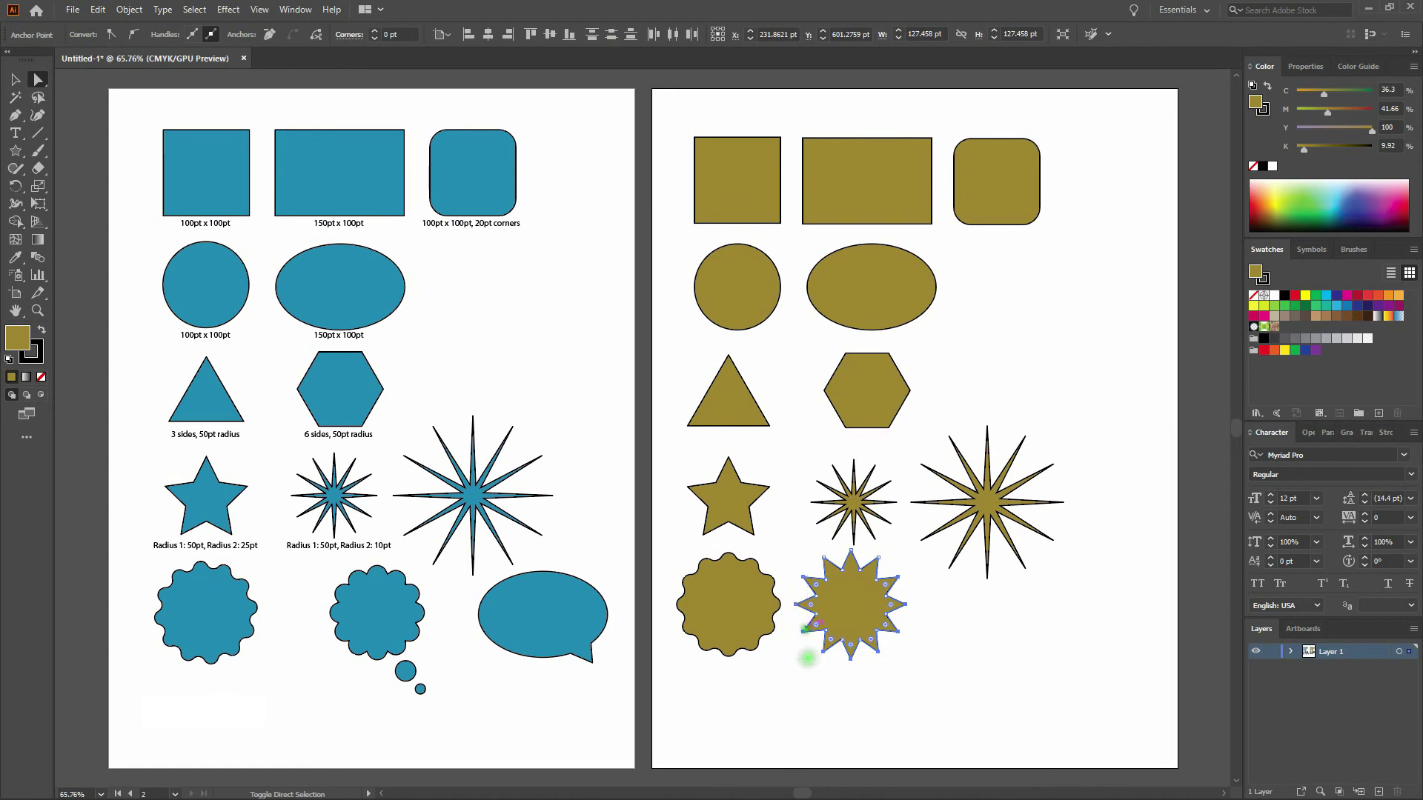
pyautogui.moveTo(799, 565); pyautogui.dragTo(897, 548)
pyautogui.moveTo(851, 565); pyautogui.dragTo(850, 570)
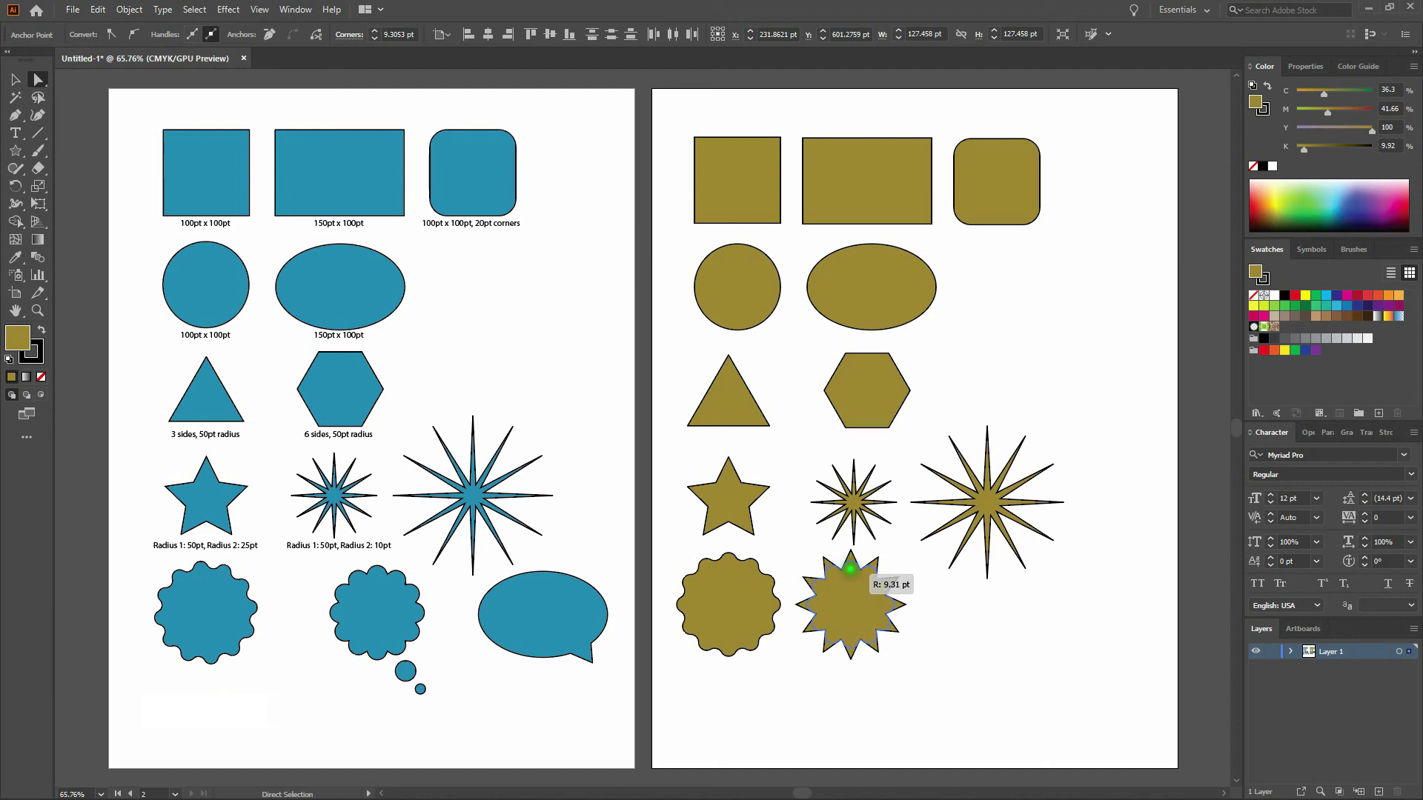
pyautogui.moveTo(850, 569); pyautogui.dragTo(850, 570)
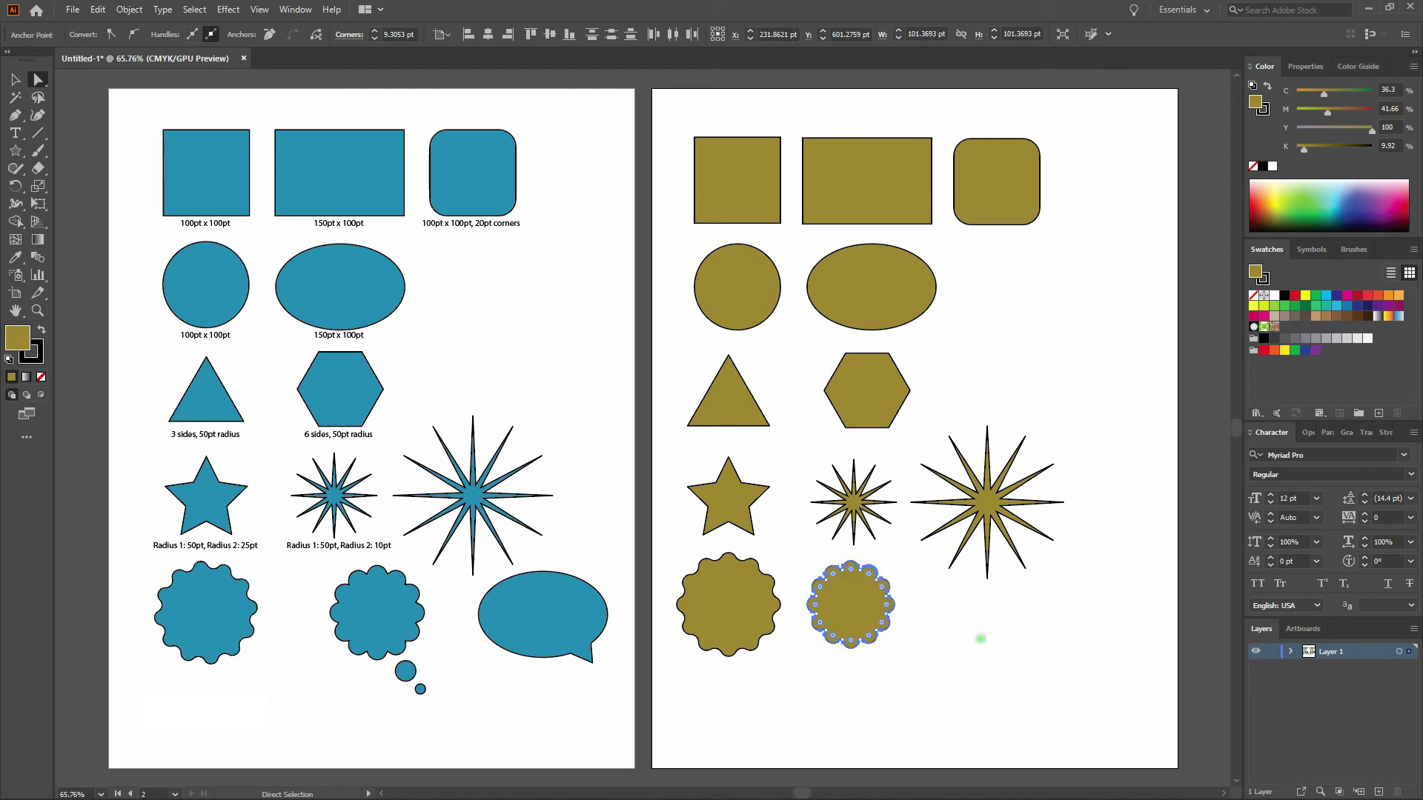
pyautogui.click(968, 642)
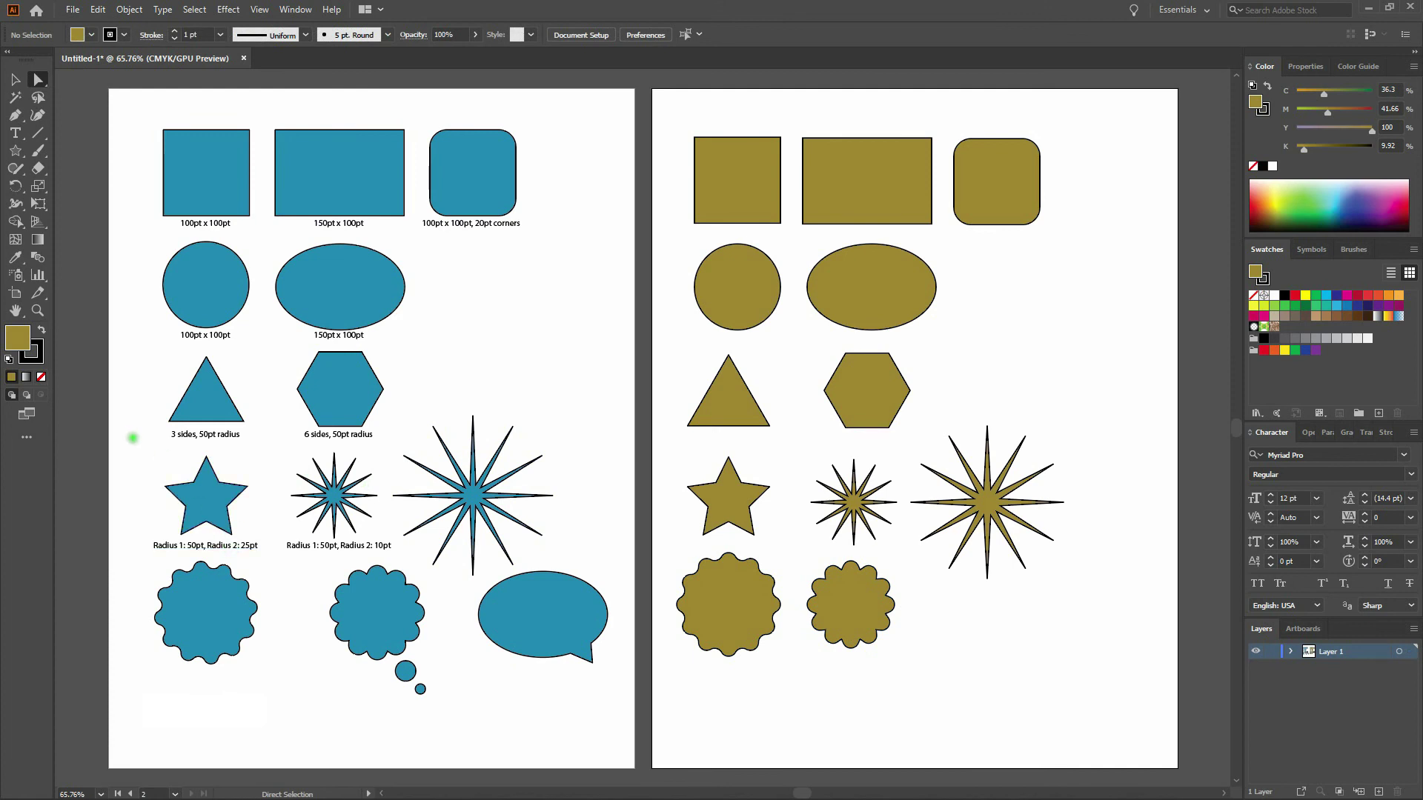
# Draw two thought-bubble circles with the Ellipse tool below the scalloped cloud, the smaller one about 9 pt wide
pyautogui.moveTo(14, 150); pyautogui.dragTo(87, 187)
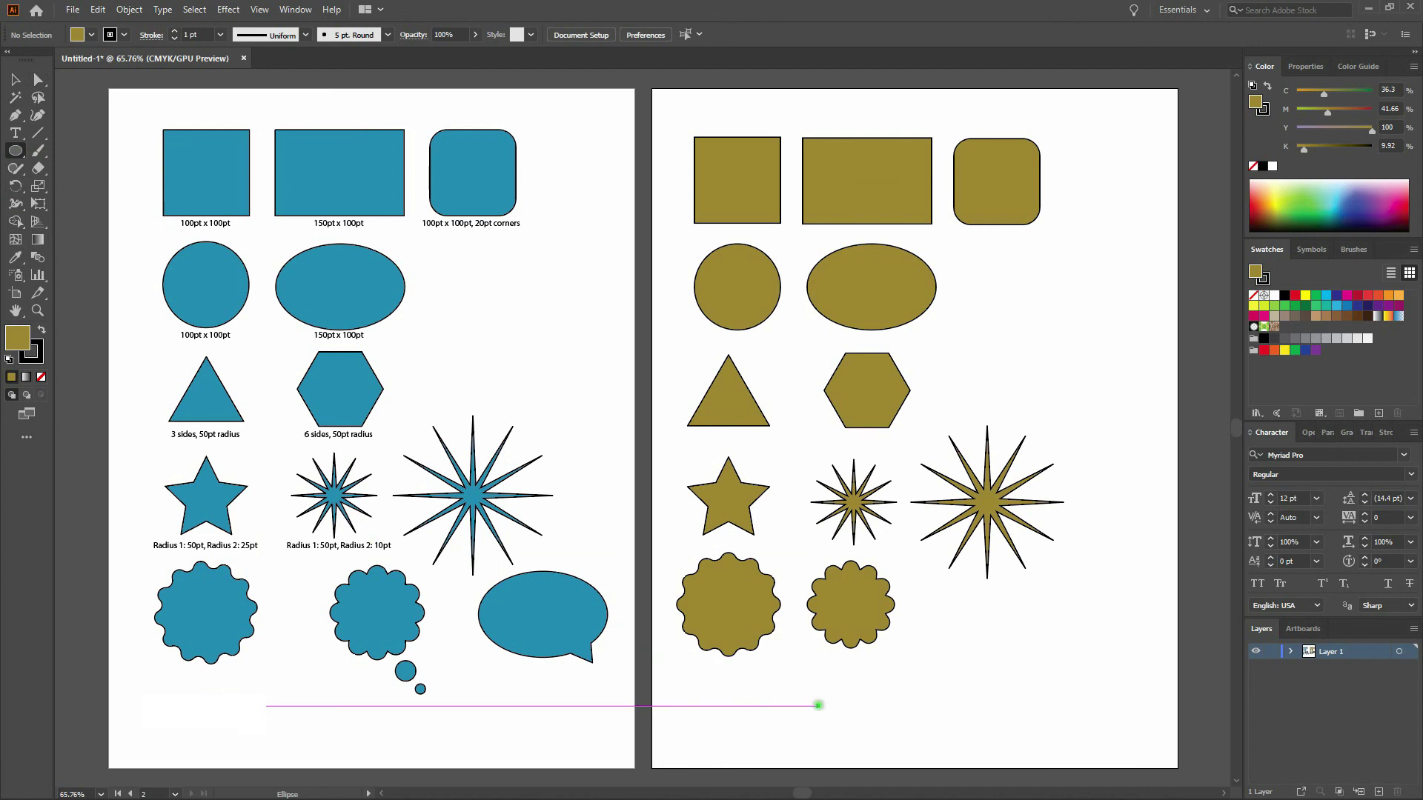
pyautogui.moveTo(882, 658); pyautogui.dragTo(910, 685)
pyautogui.keyDown('ctrl'); pyautogui.click(911, 679); pyautogui.keyUp('ctrl')
pyautogui.keyDown('ctrl'); pyautogui.click(944, 652); pyautogui.keyUp('ctrl')
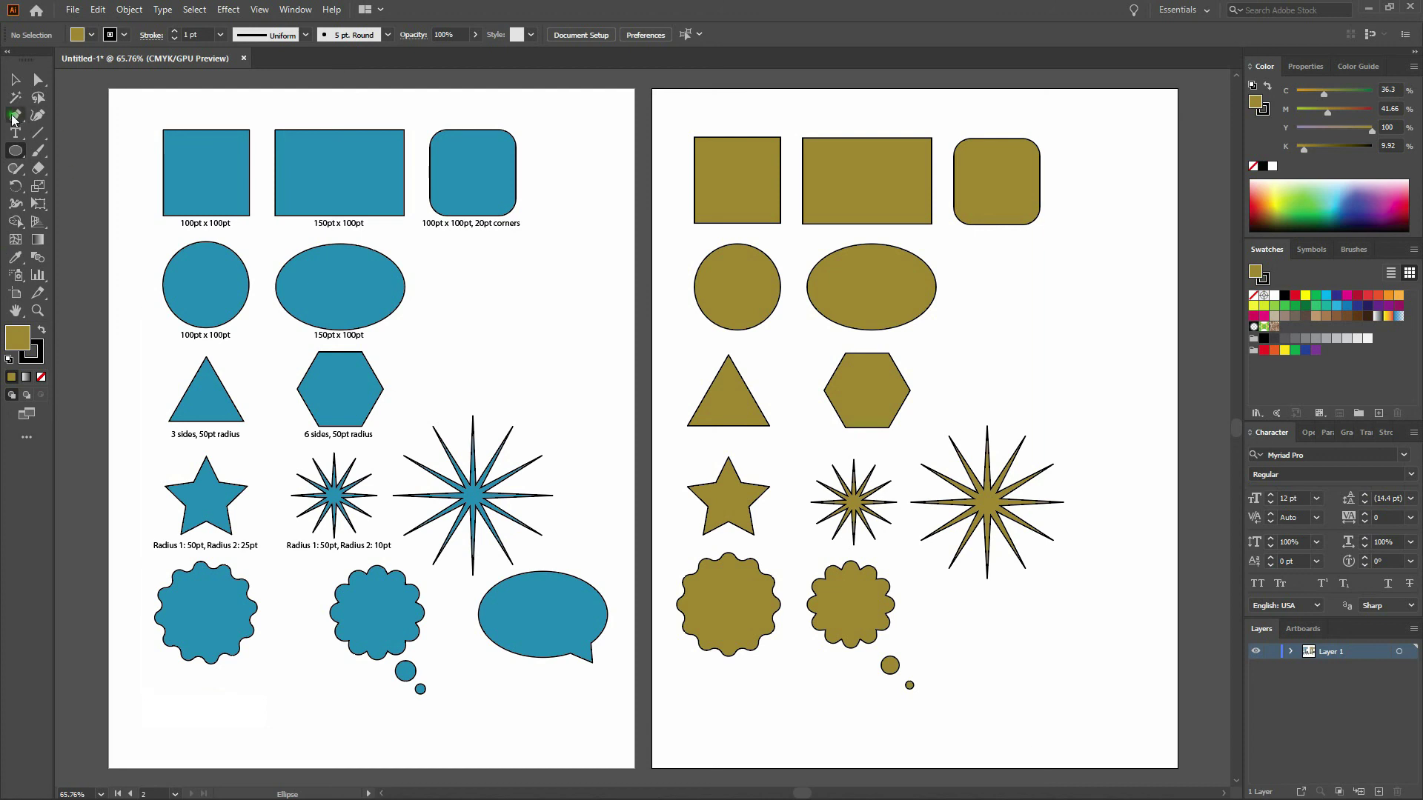
# Create a 150 pt by 100 pt ellipse and place it below the large 12-point star, beside the scalloped cloud
pyautogui.press('l')
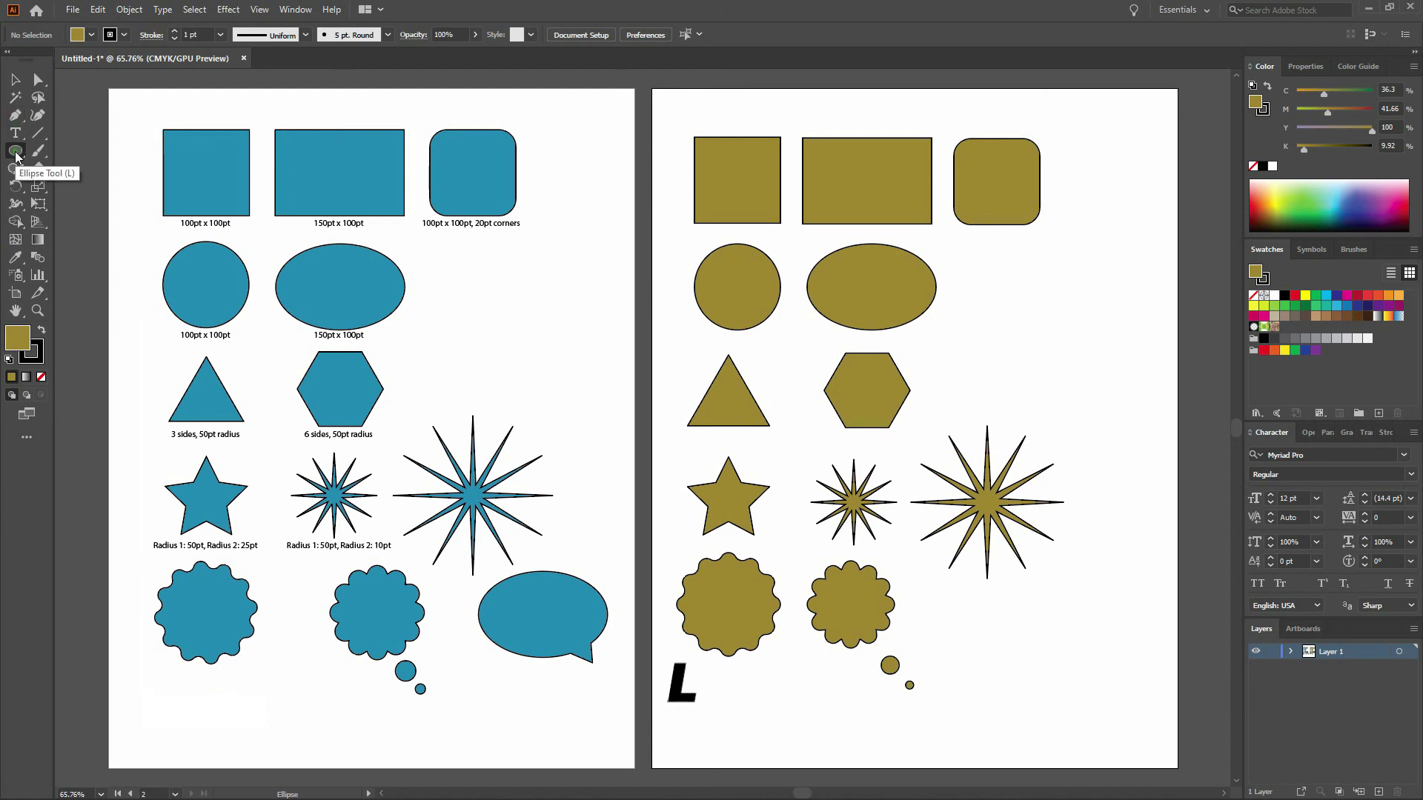
pyautogui.click(1032, 605)
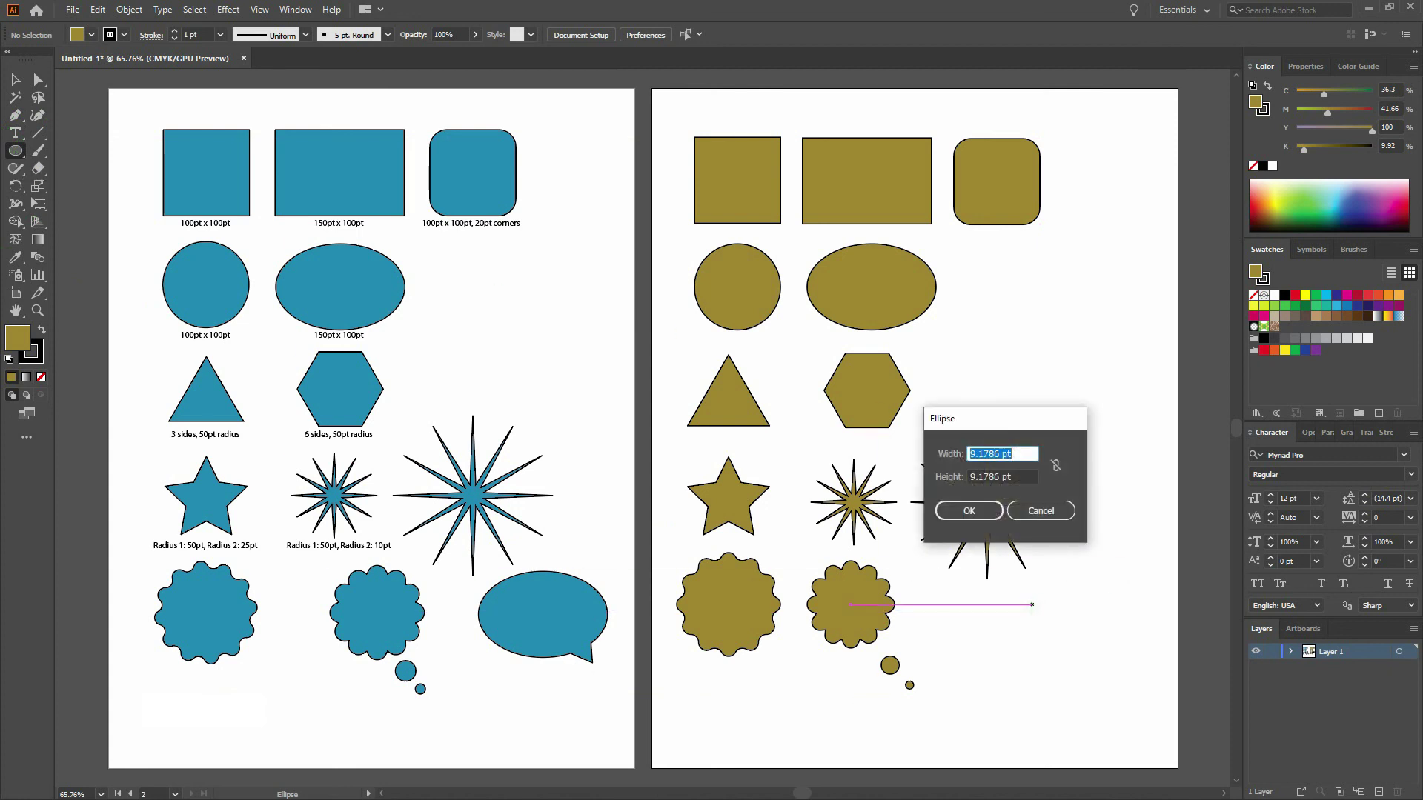
pyautogui.write('150')
pyautogui.press('Tab')
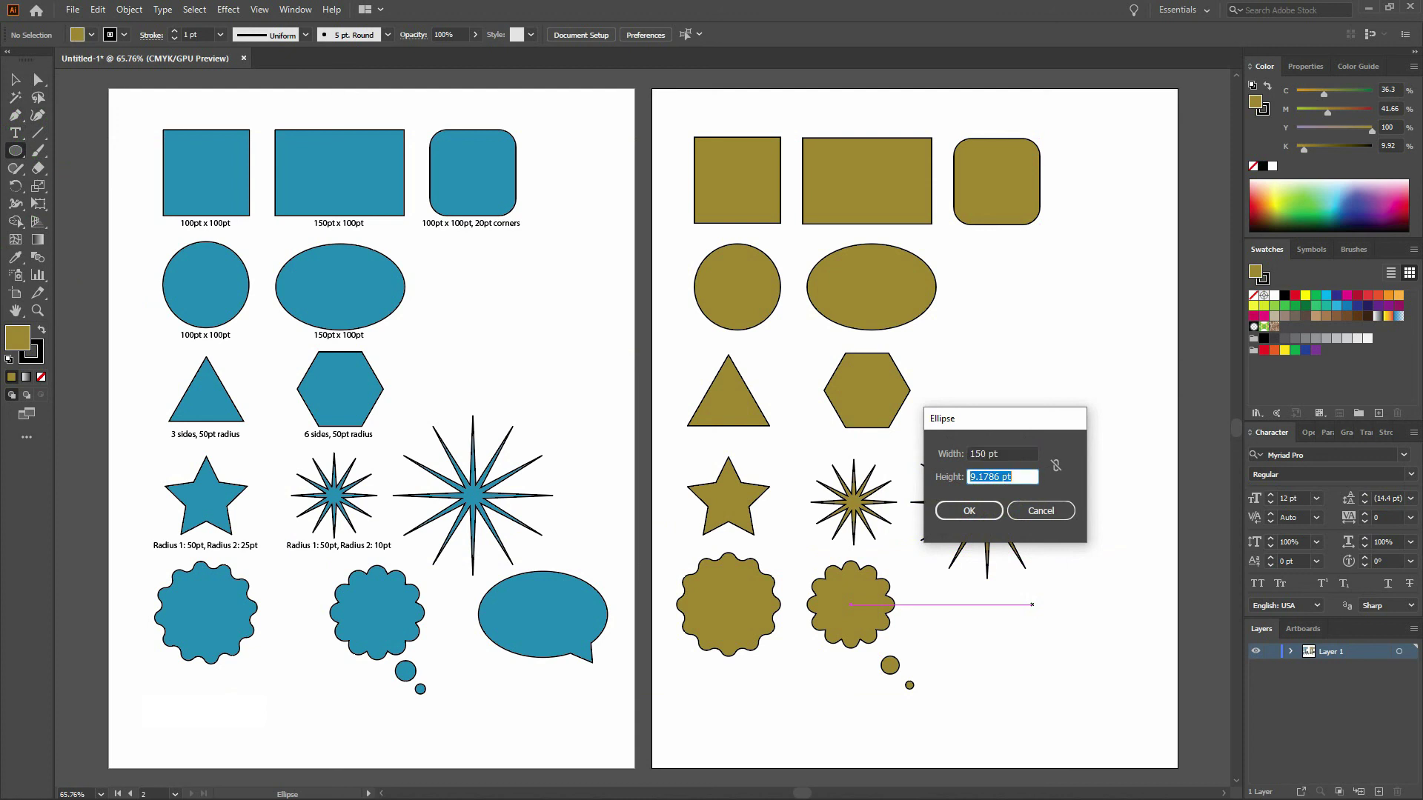
pyautogui.write('100')
pyautogui.press('Return')
pyautogui.moveTo(1067, 644); pyautogui.dragTo(980, 628)
# Draw a small closed triangular tail with the Pen tool, overlapping the lower right edge of the new ellipse and pointing down
pyautogui.press('p')
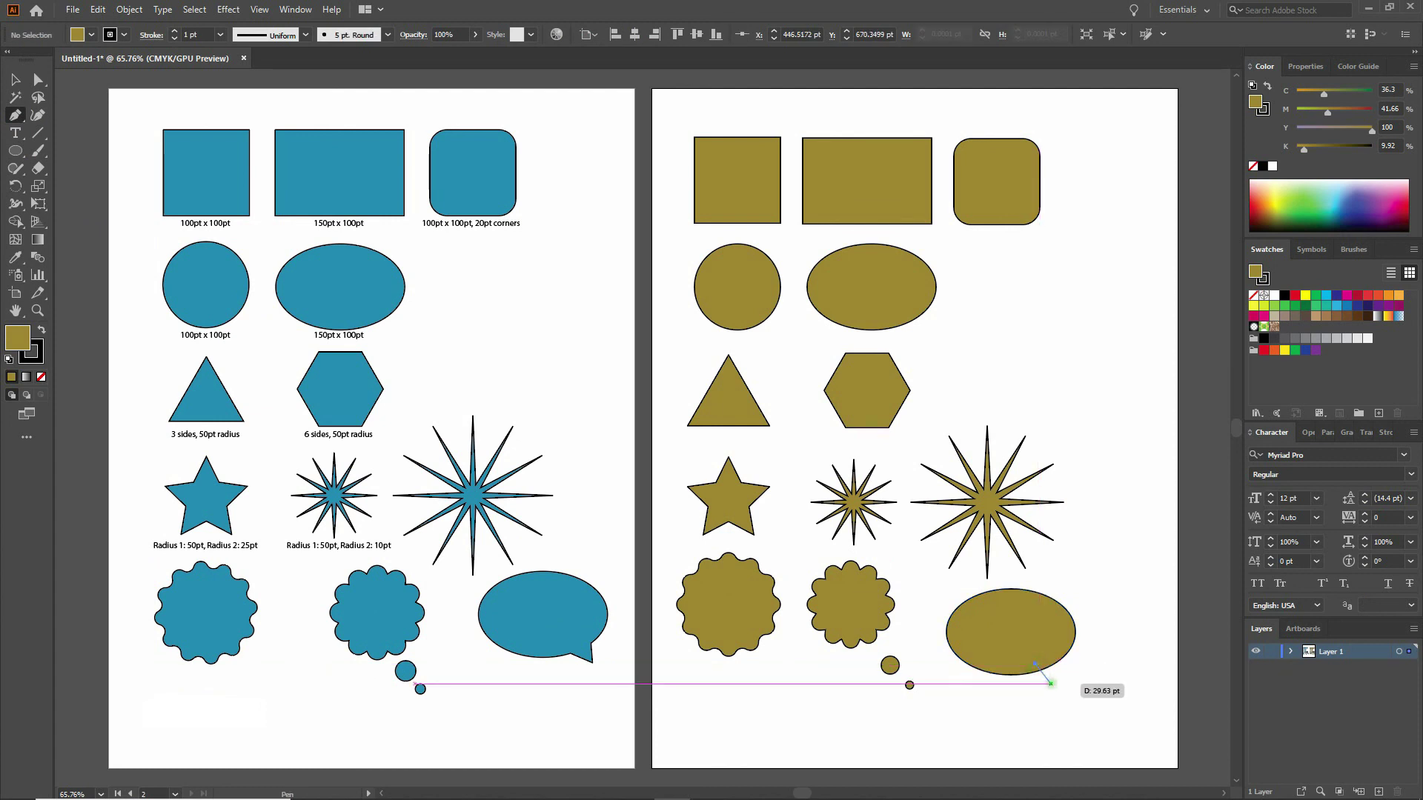
pyautogui.click(1051, 681)
pyautogui.click(1054, 650)
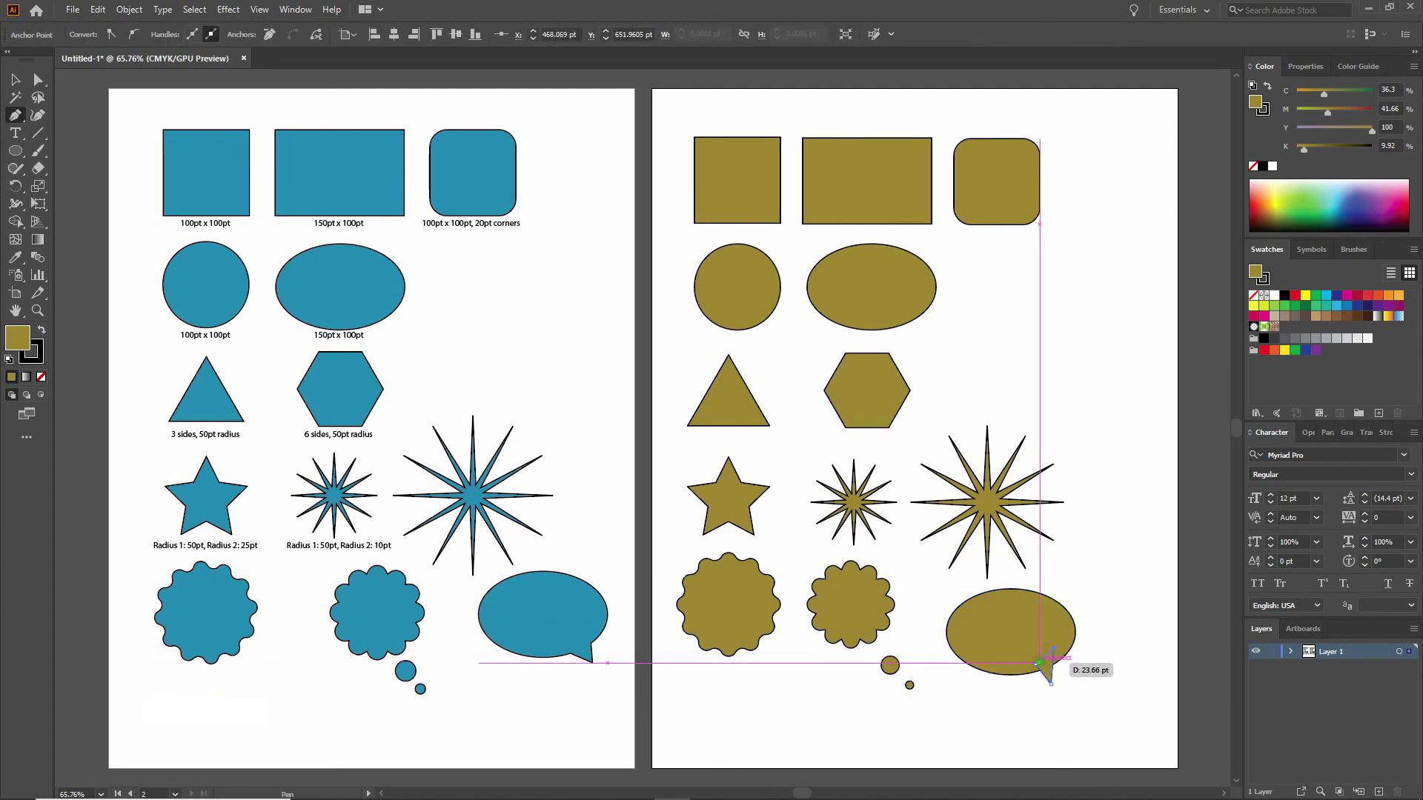
pyautogui.click(1036, 663)
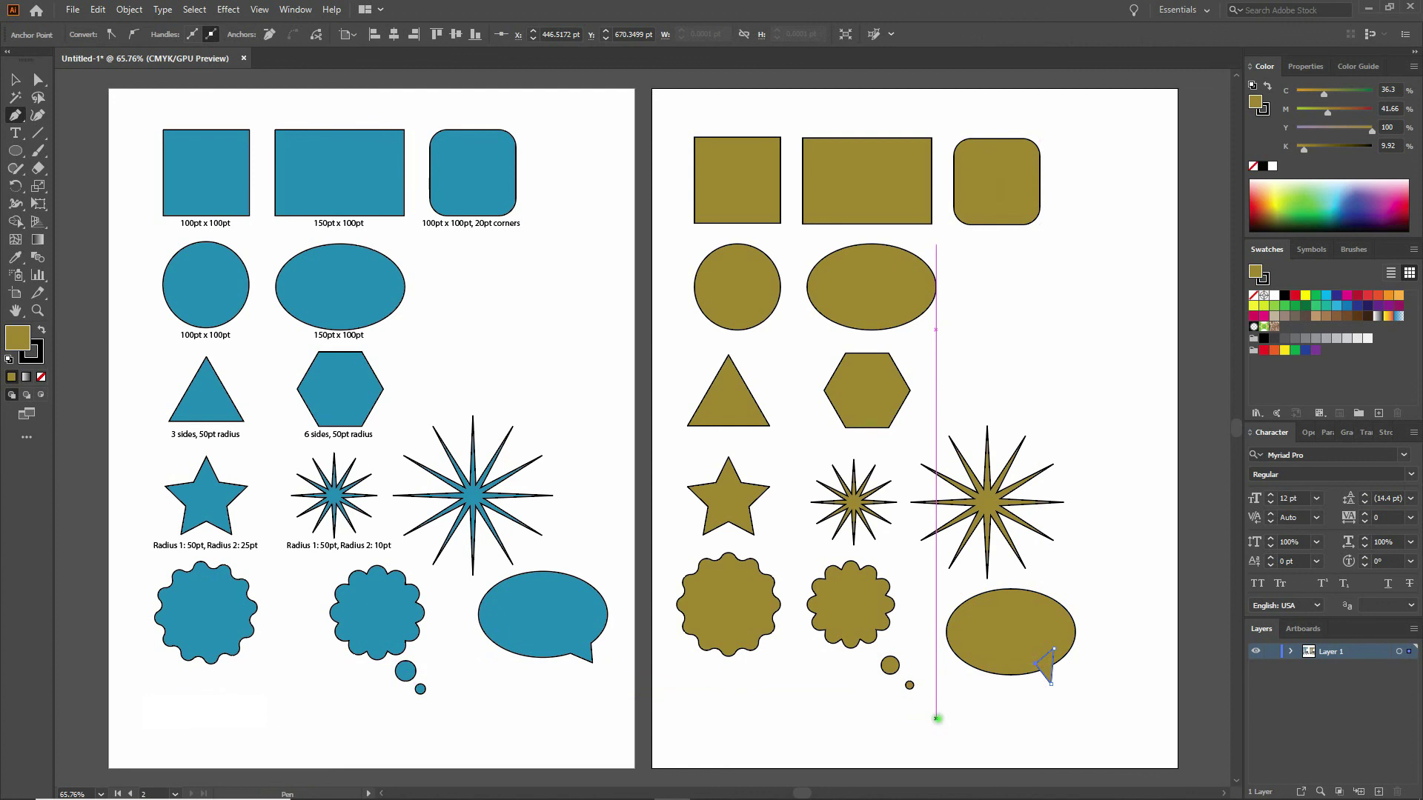
# Select the ellipse and its triangular tail and merge them into one speech bubble with Pathfinder Unite
pyautogui.press('v')
pyautogui.click(15, 79)
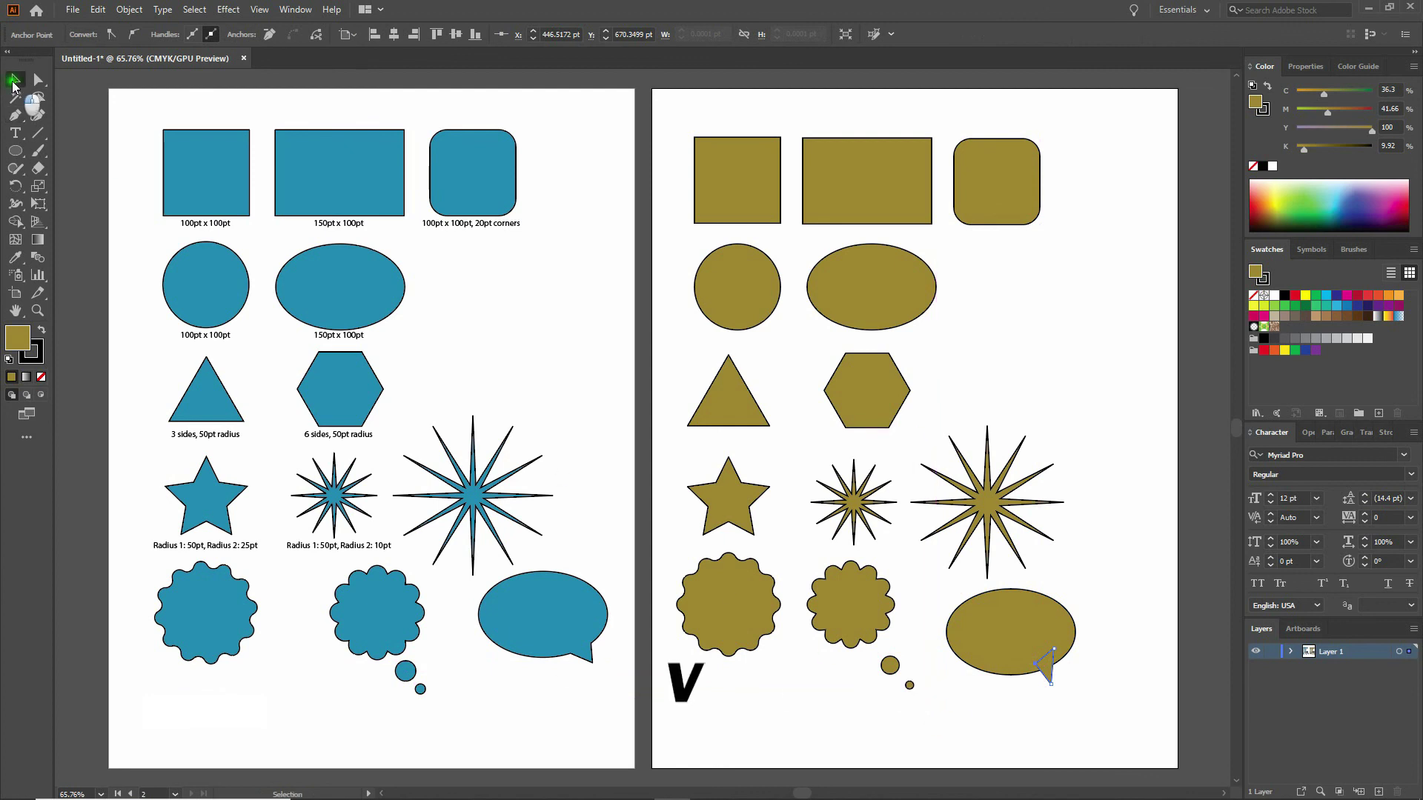
pyautogui.moveTo(1099, 598); pyautogui.dragTo(1025, 697)
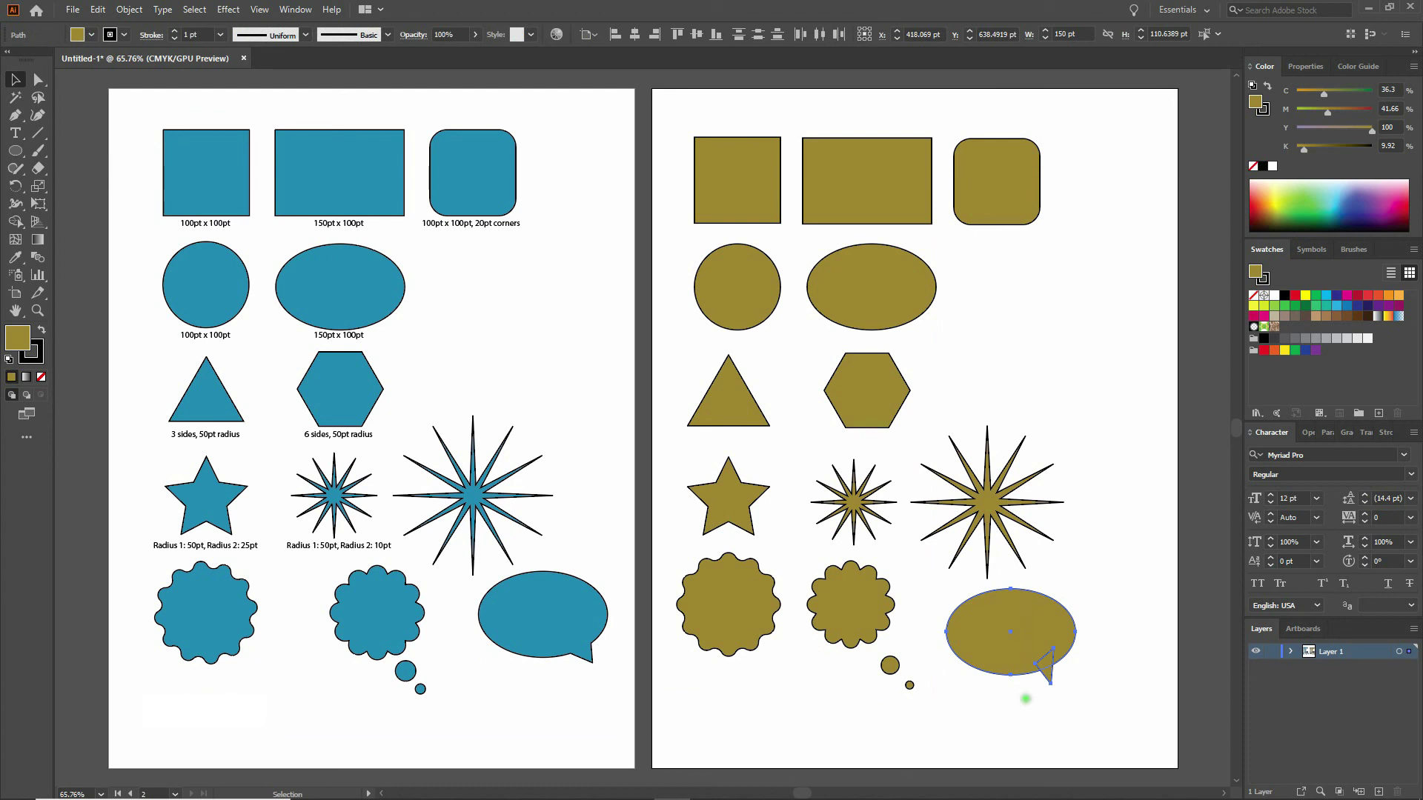
pyautogui.click(295, 10)
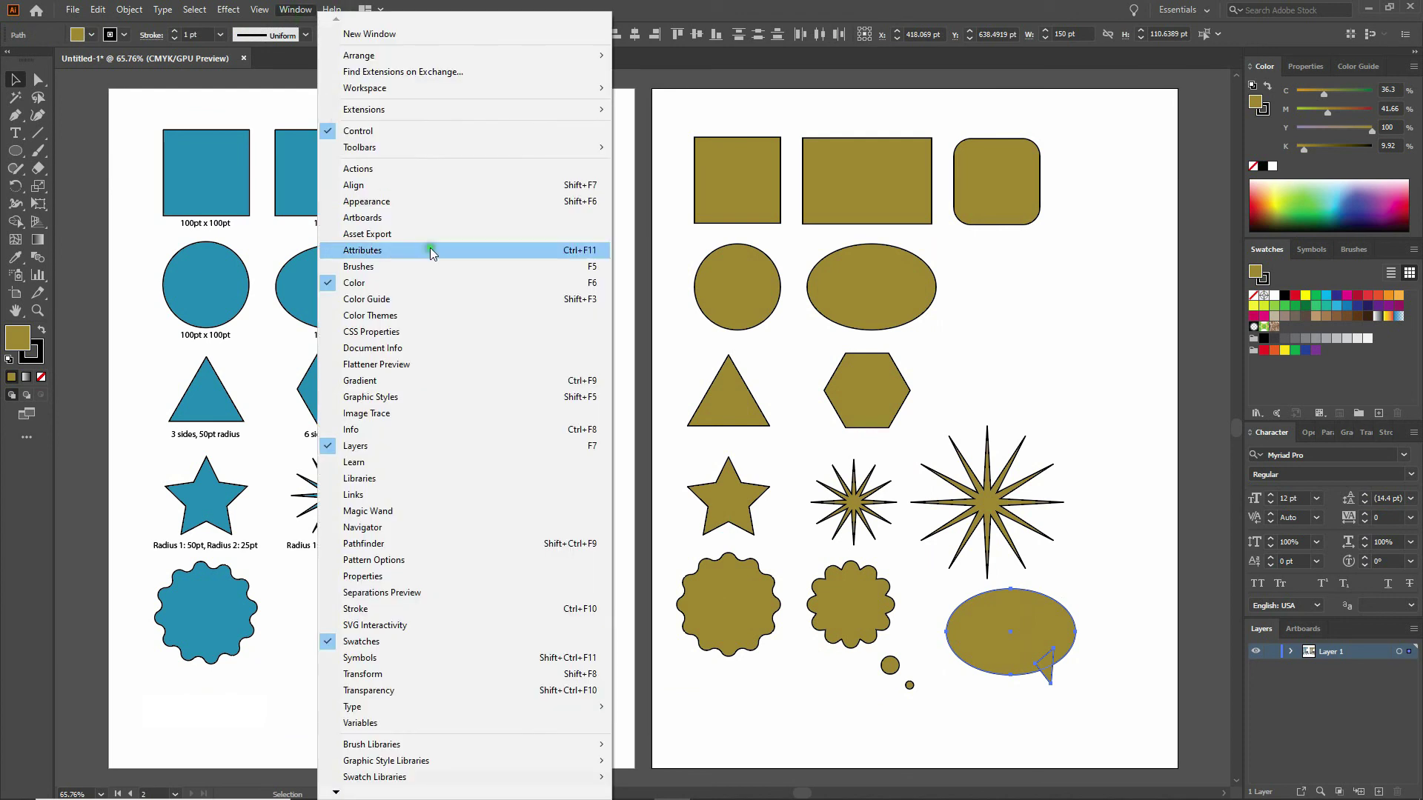
pyautogui.click(475, 544)
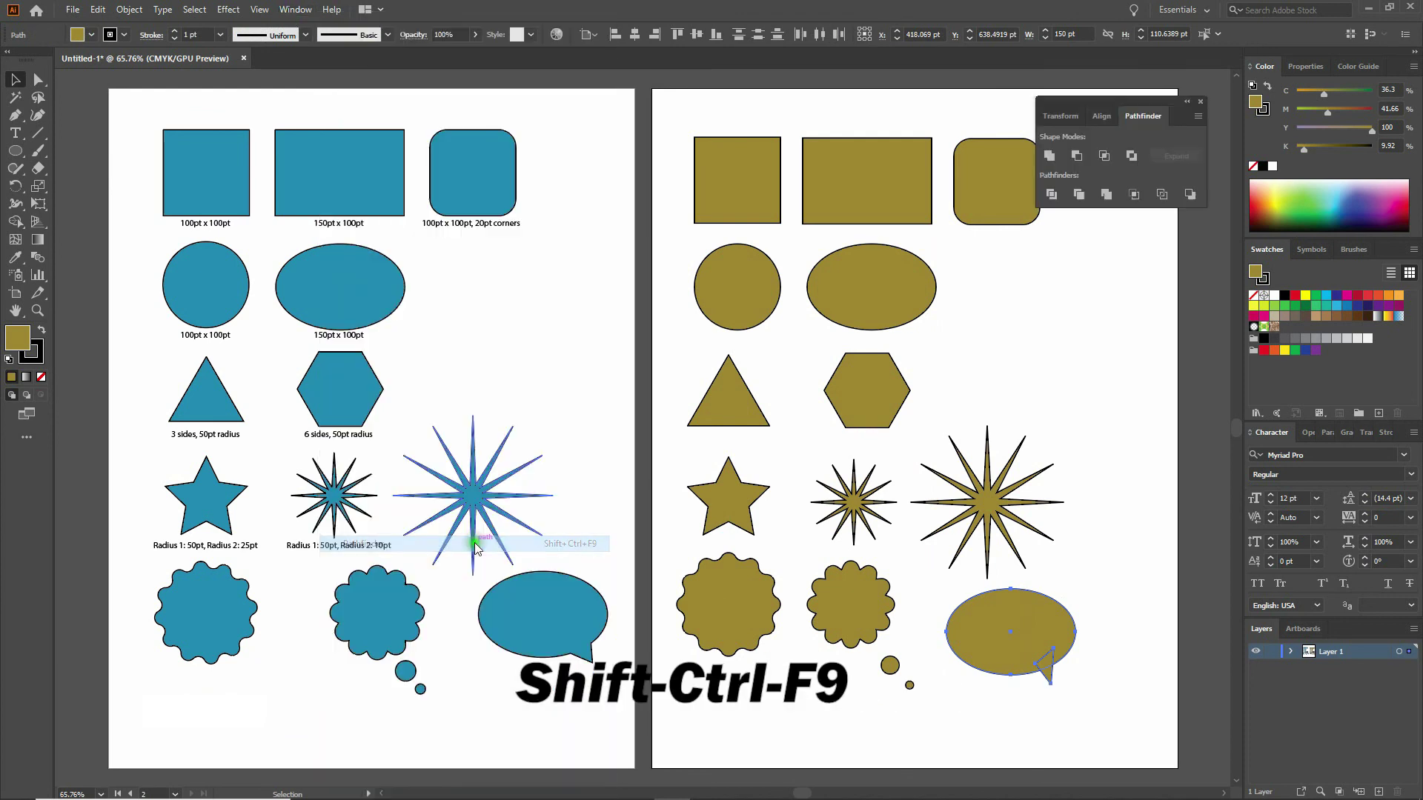
pyautogui.click(1049, 155)
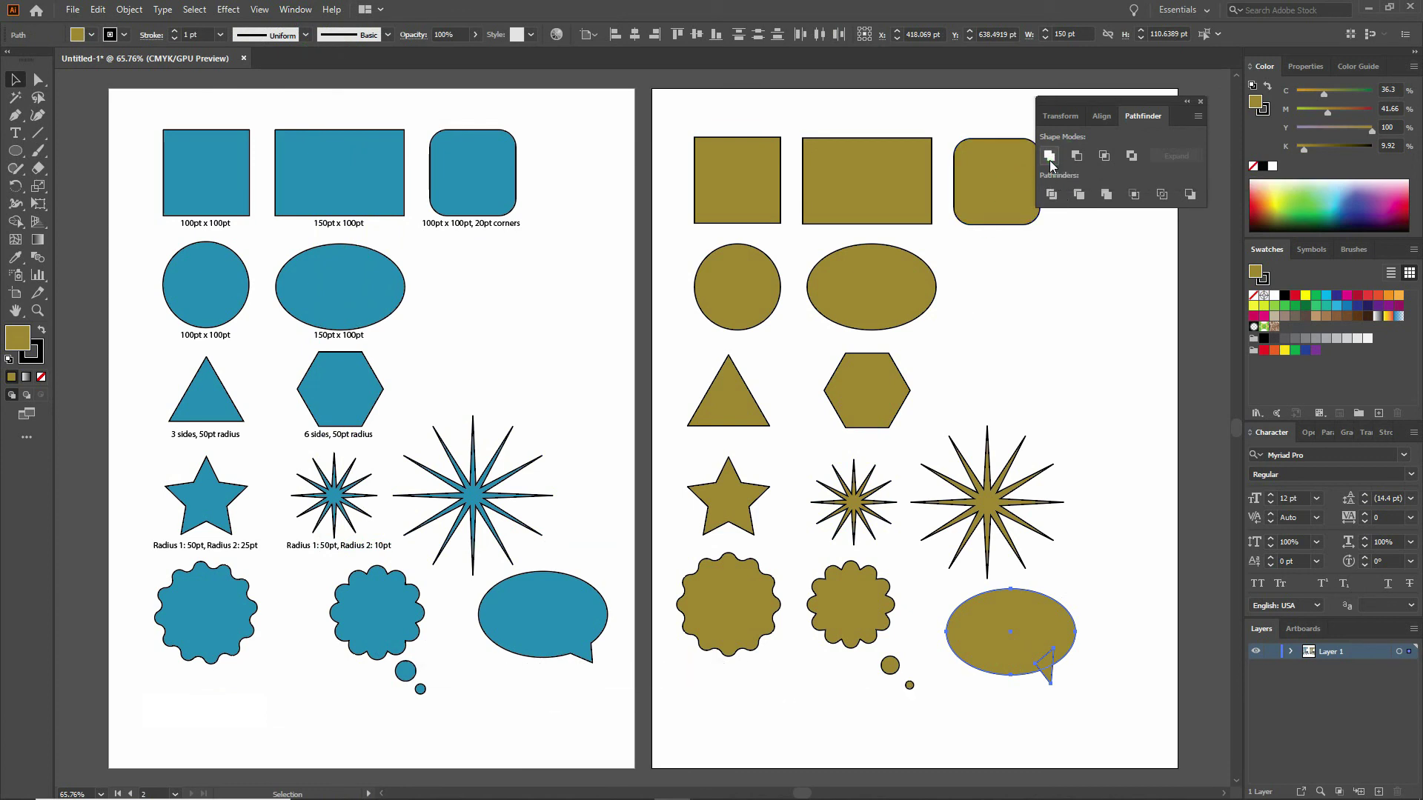
pyautogui.click(1128, 538)
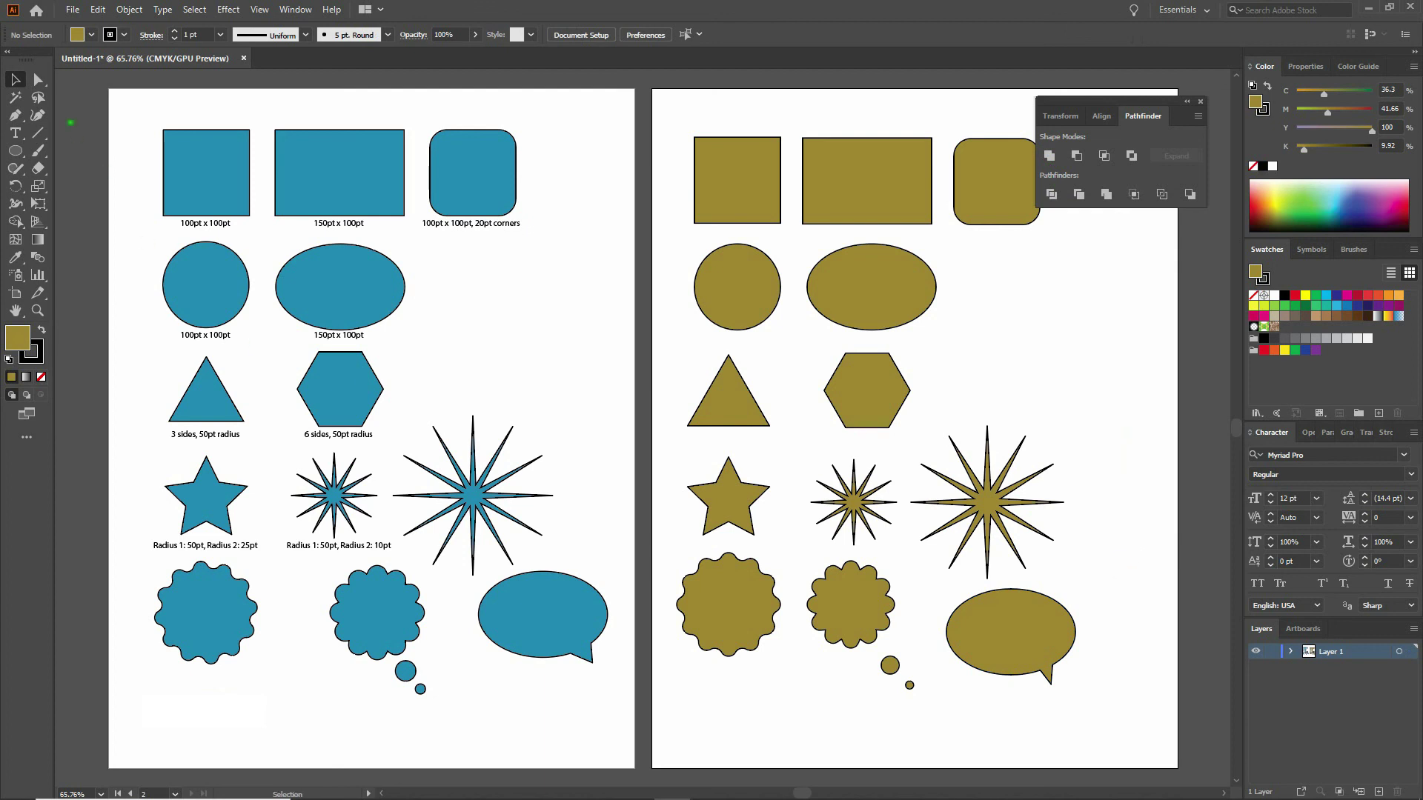
# Select the anchor point at the tip of the speech bubble's tail and shift it slightly outward to refine the tail's shape
pyautogui.click(38, 80)
pyautogui.moveTo(1090, 673); pyautogui.dragTo(1048, 705)
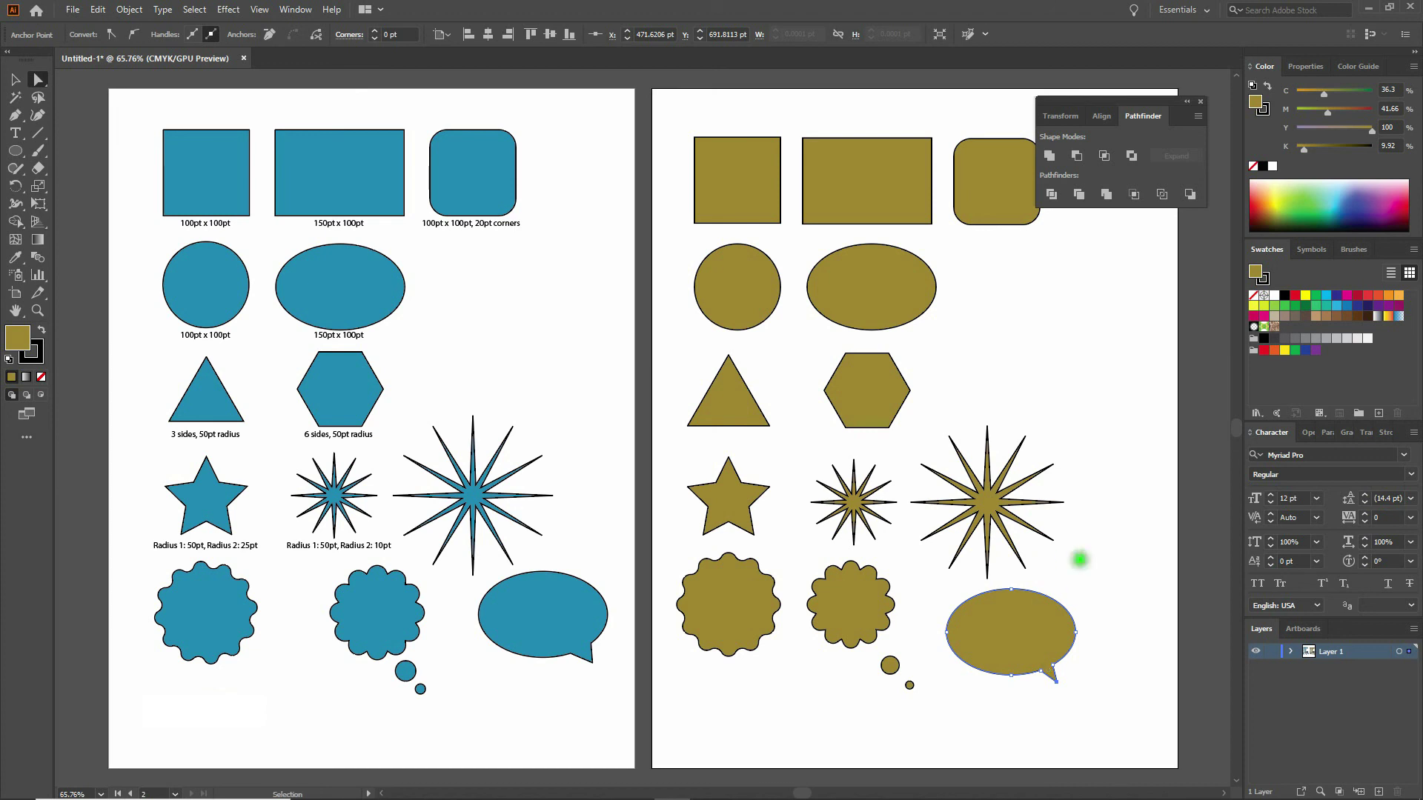
pyautogui.click(1079, 559)
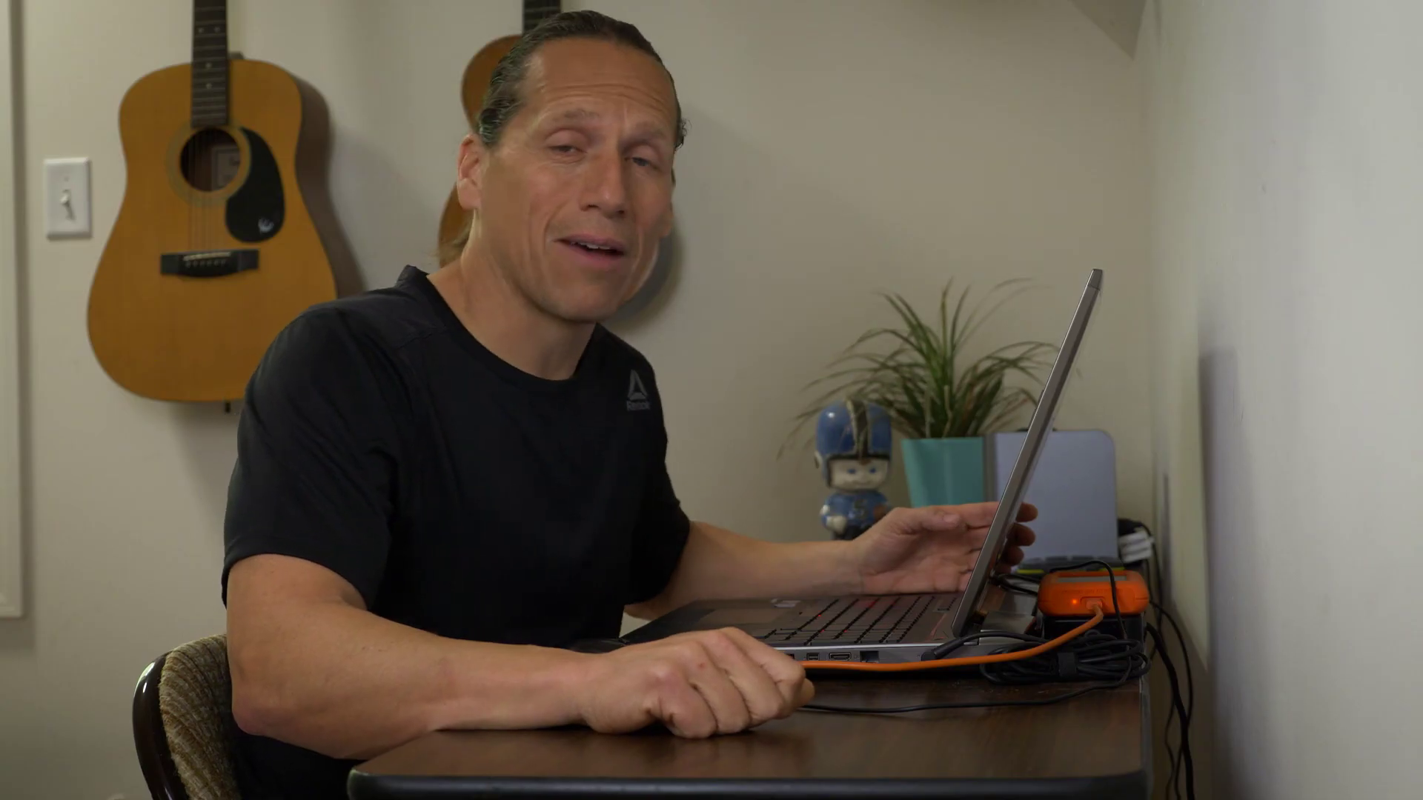